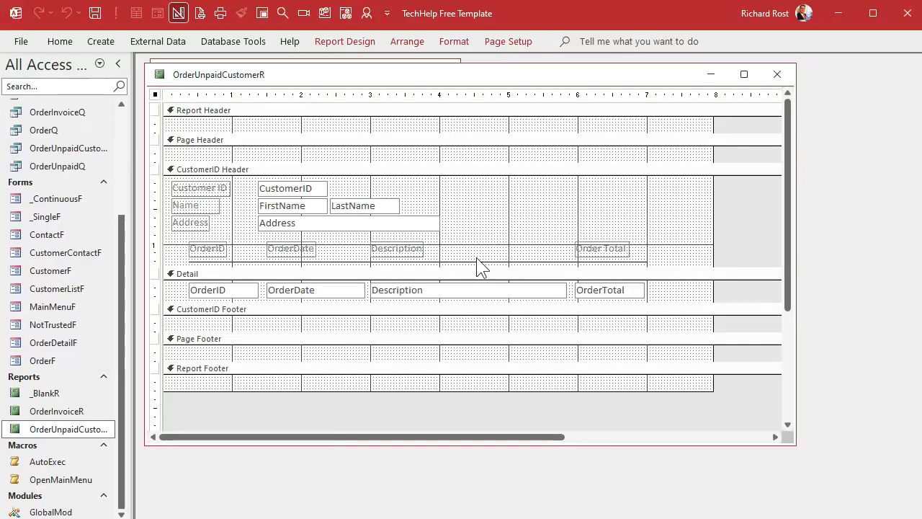
Set the CustomerID Header section's Alternate Back Color to No Color
click(499, 204)
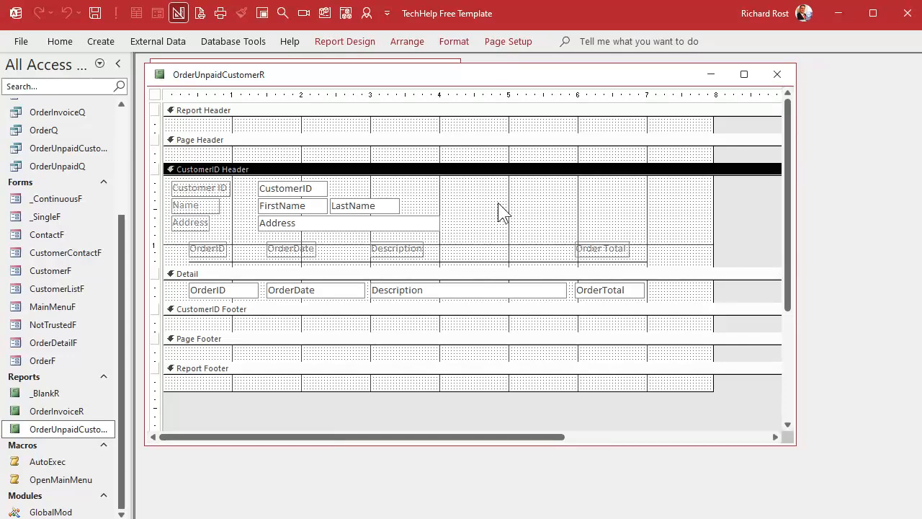
double_click(445, 170)
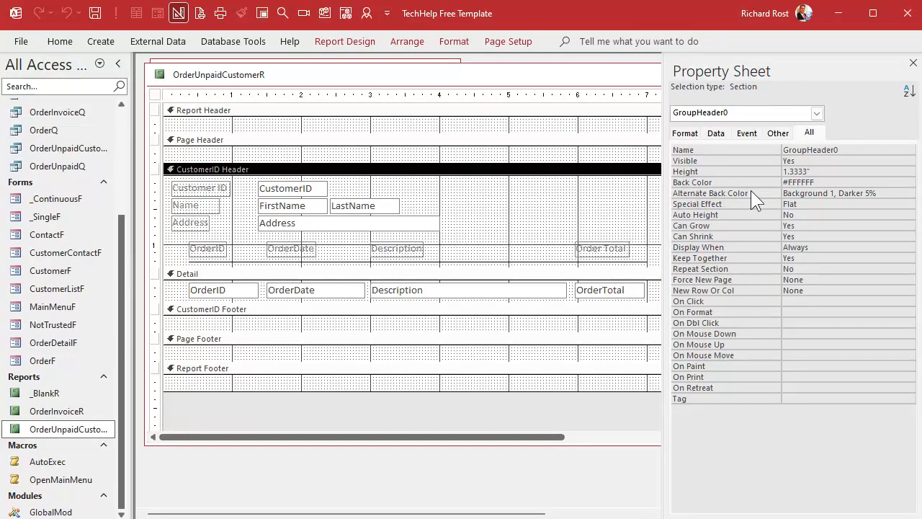
click(824, 193)
click(897, 193)
click(865, 201)
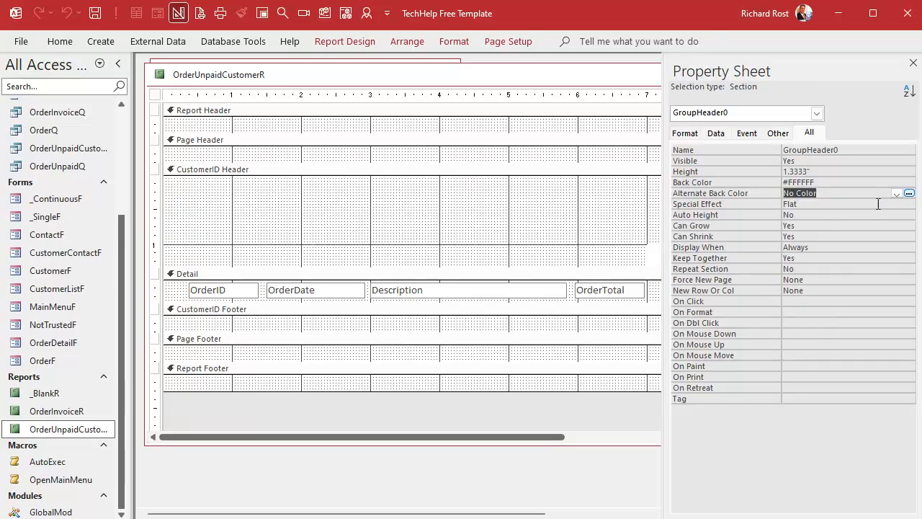
click(834, 182)
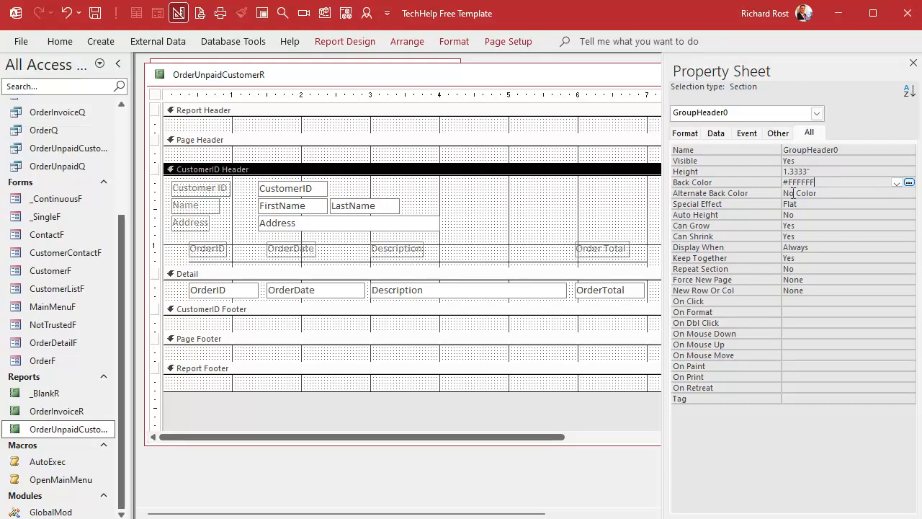
Set the CustomerID Footer section's Alternate Back Color to No Color and close its properties
click(249, 310)
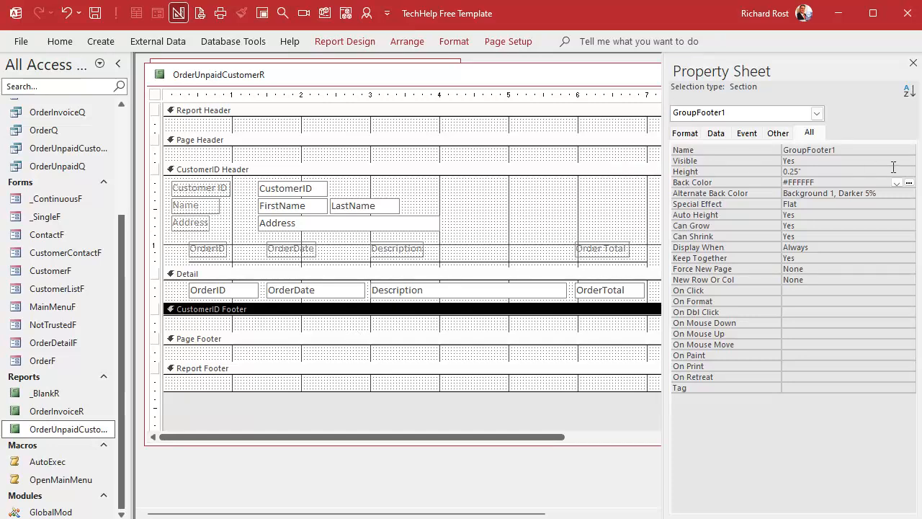
click(893, 193)
click(895, 193)
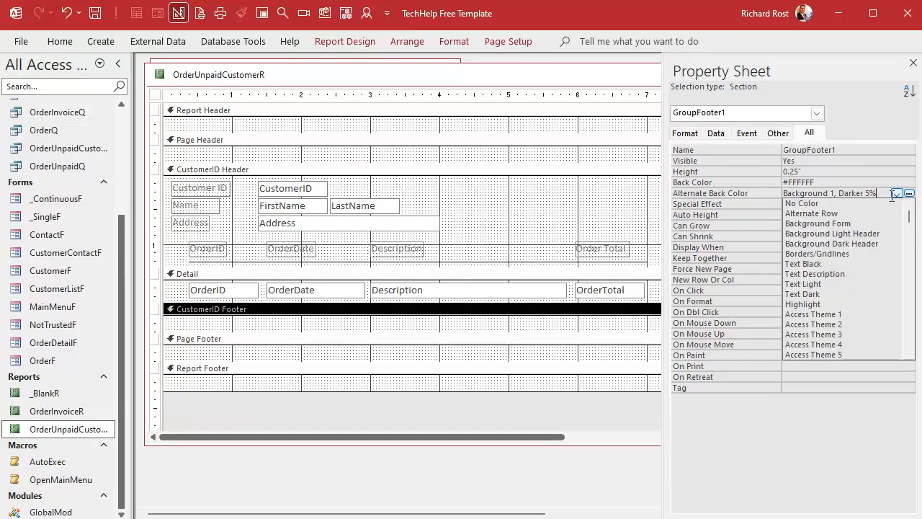
click(807, 201)
click(546, 220)
click(546, 220)
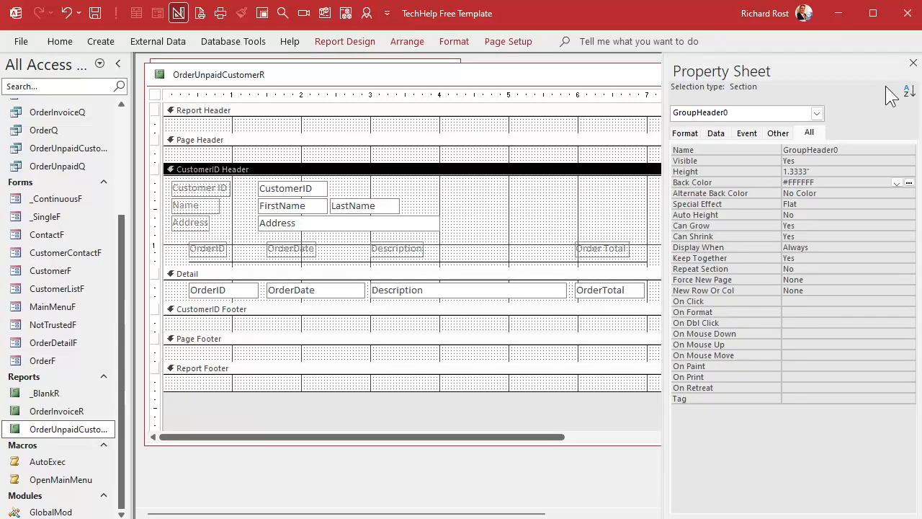
click(913, 63)
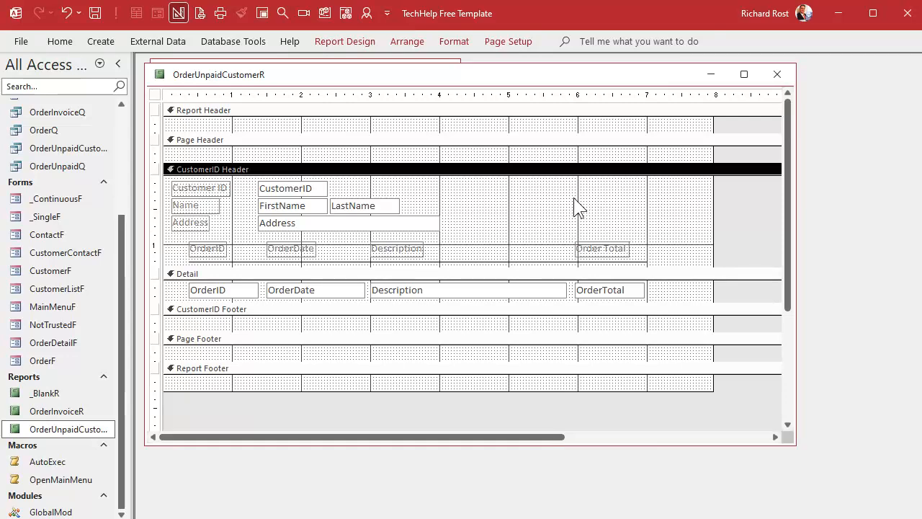
Check the customer groups' background in Print Preview, then return the report to Design View
right_click(441, 78)
click(486, 215)
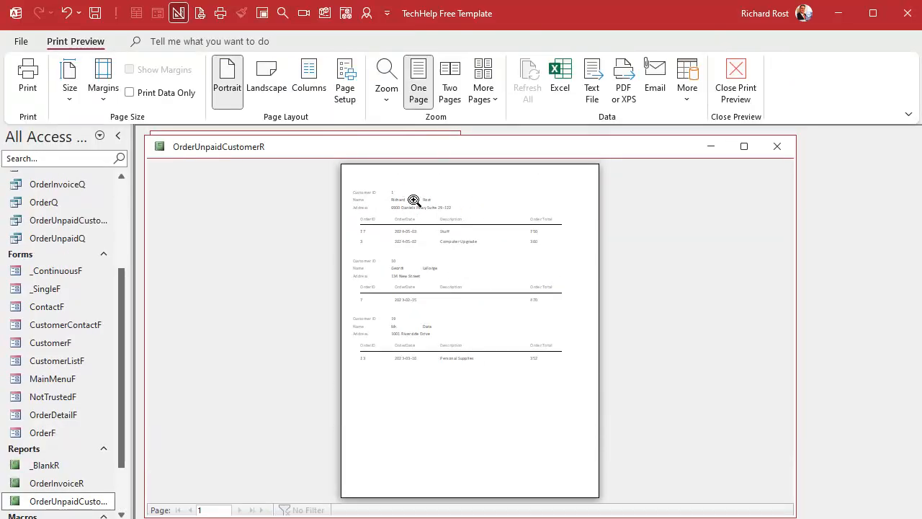
click(425, 245)
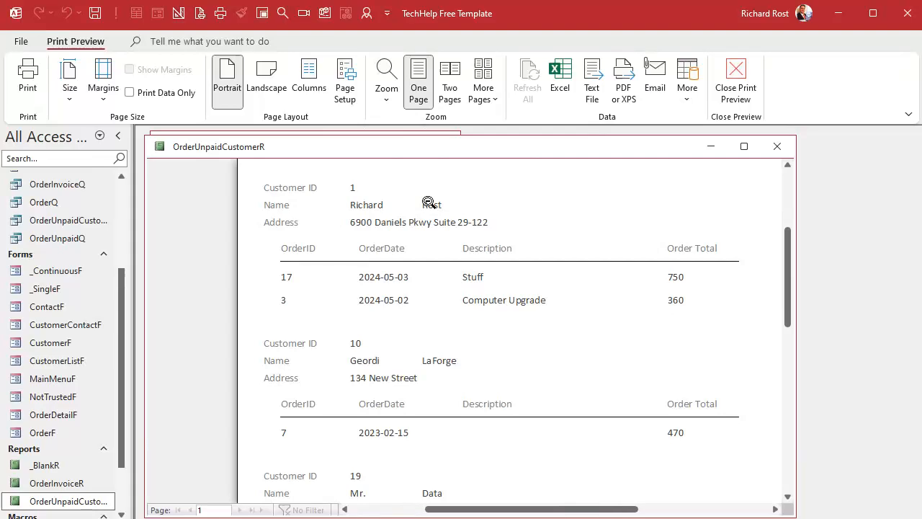
click(492, 247)
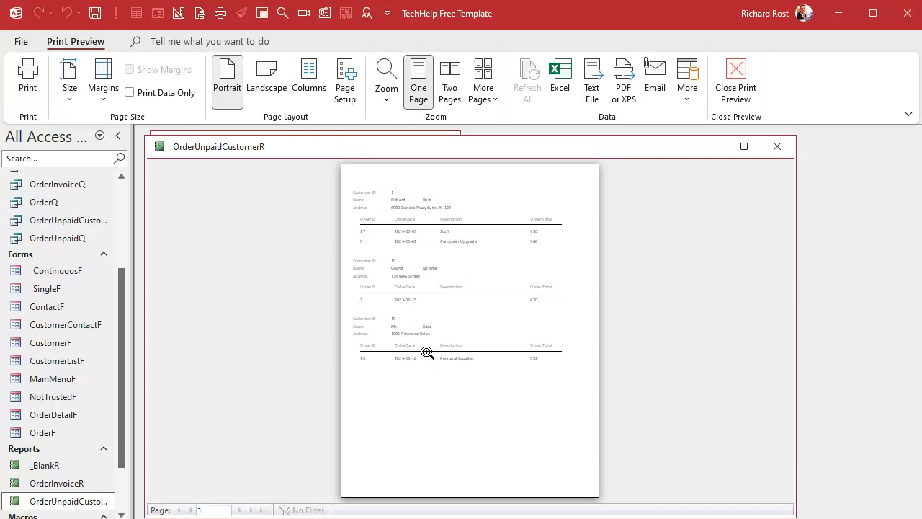
right_click(448, 139)
click(497, 257)
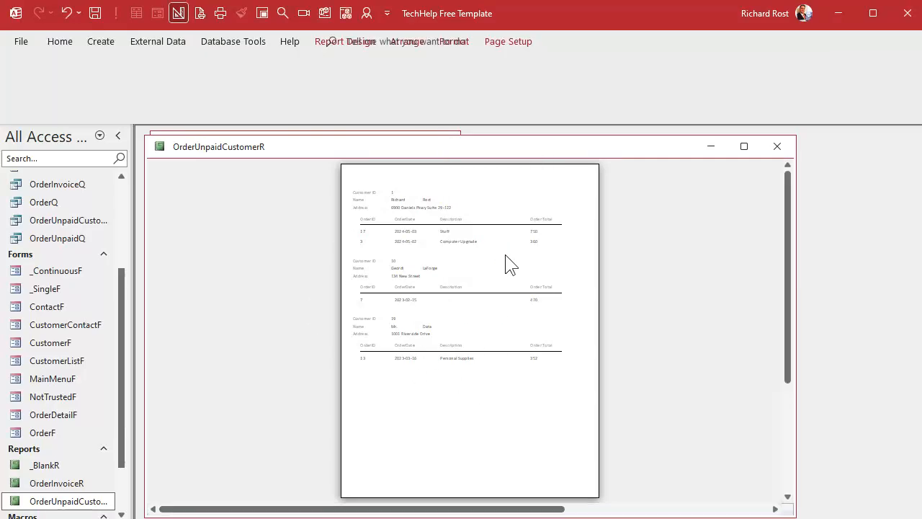
Set the CustomerID Footer's Force New Page property to After Section and close the properties
click(267, 314)
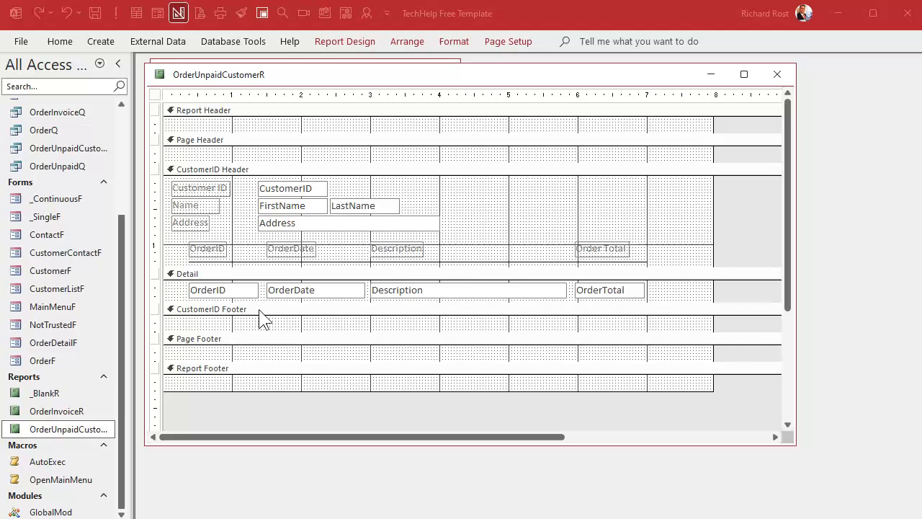
double_click(262, 311)
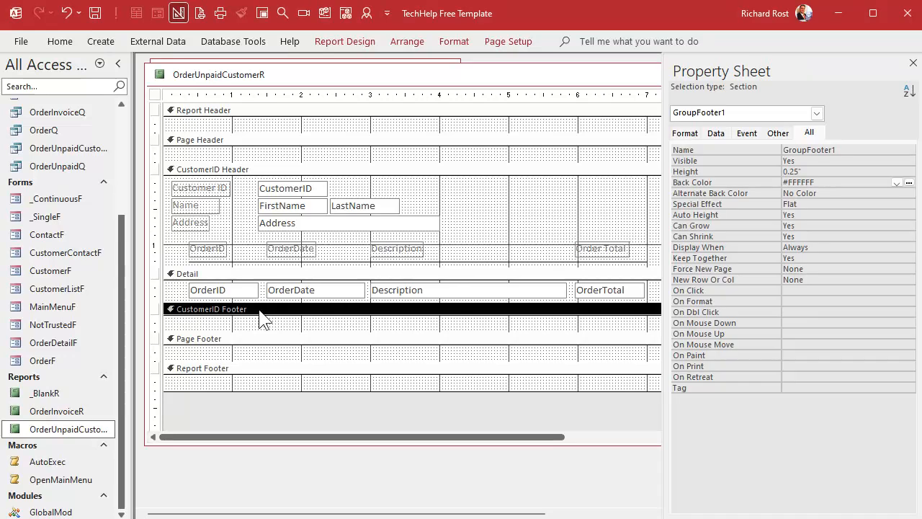
click(822, 268)
click(909, 269)
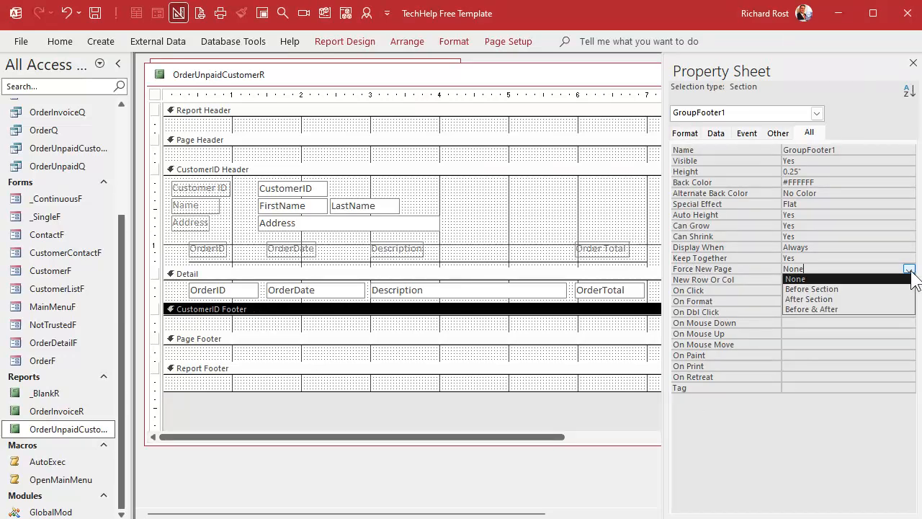
click(842, 299)
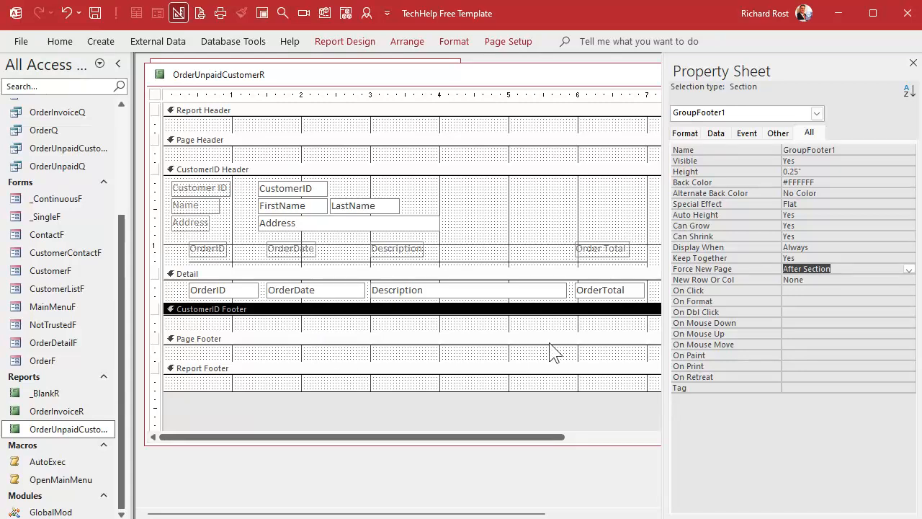
click(519, 169)
click(912, 63)
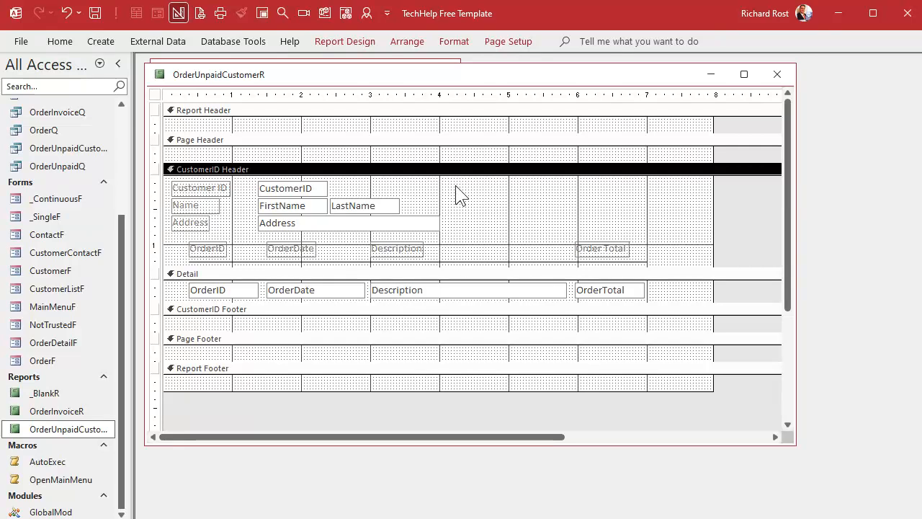
Close the OrderUnpaidCustomerR report and reopen it in Design View
click(777, 74)
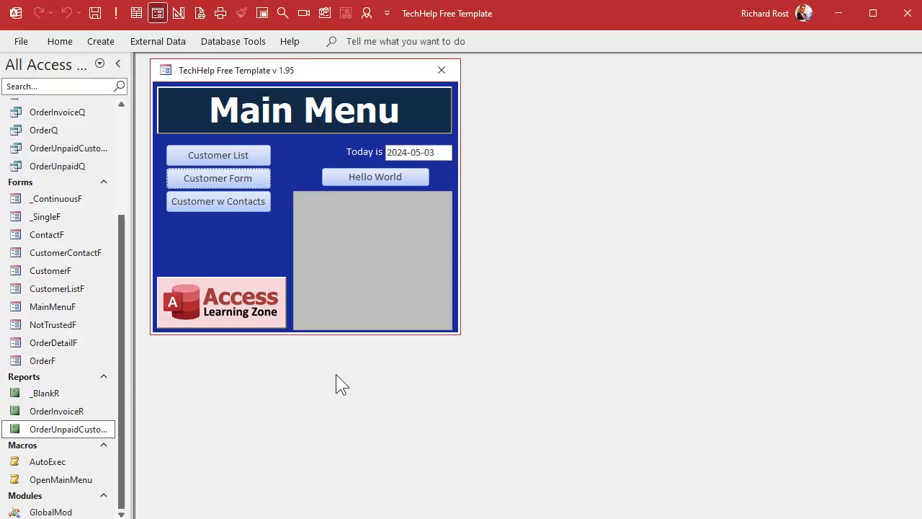
right_click(58, 434)
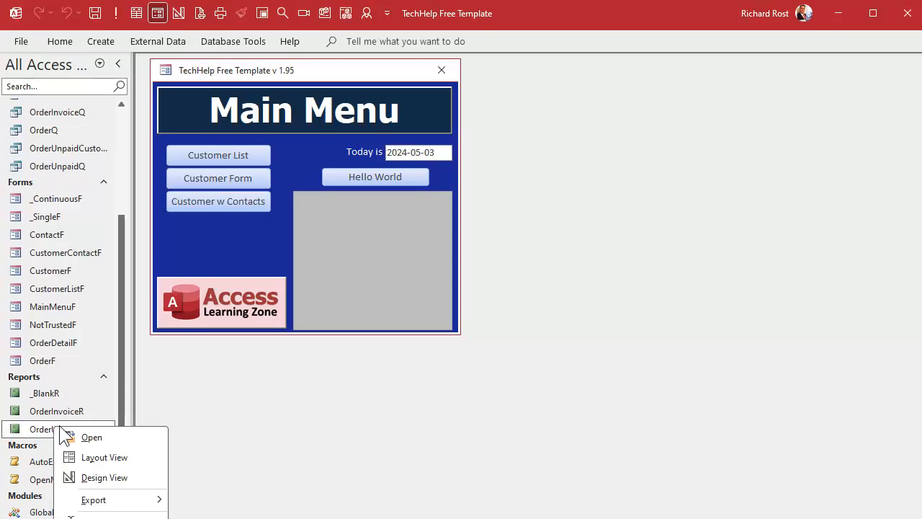
click(88, 477)
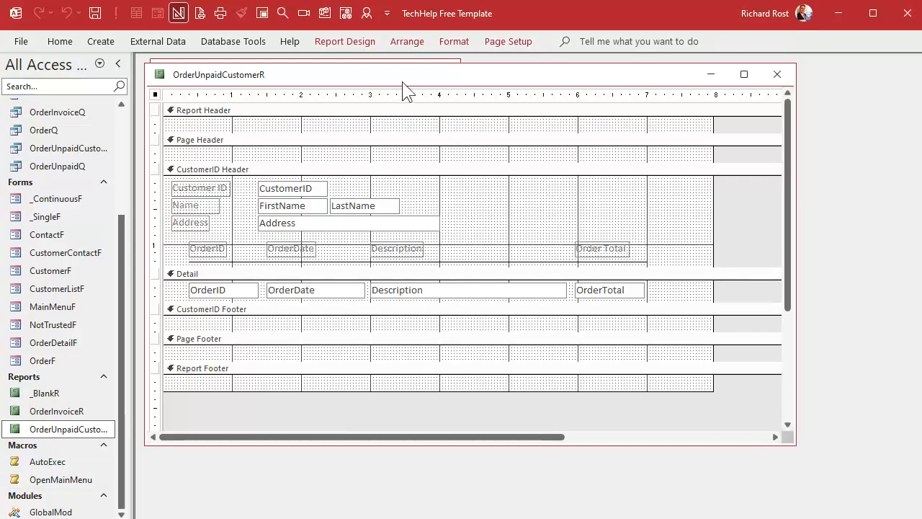
Check in Print Preview how customers are split across pages 1 to 3, and return to Design View
right_click(408, 75)
click(456, 210)
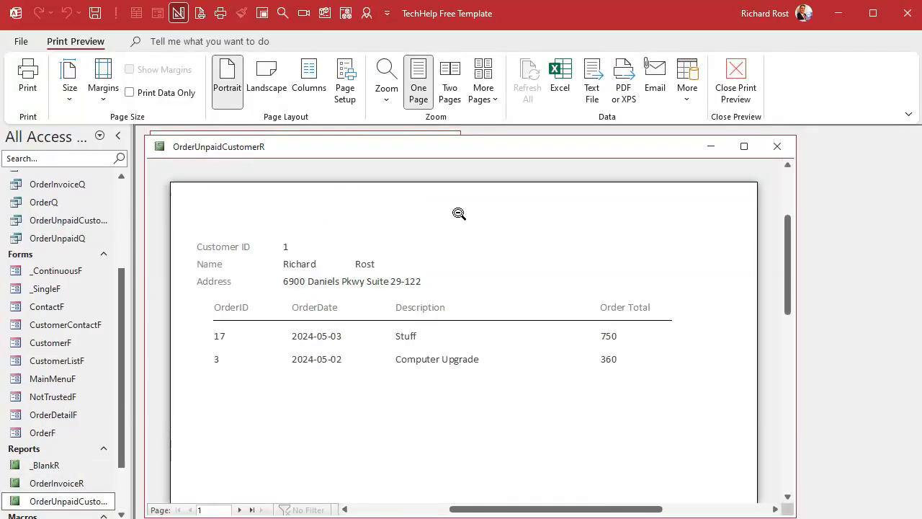
click(452, 262)
click(409, 195)
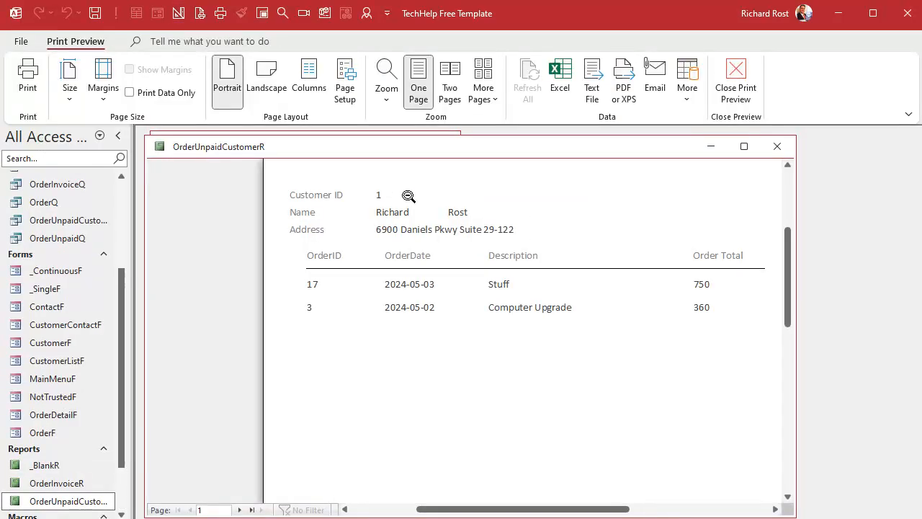
click(408, 196)
click(239, 509)
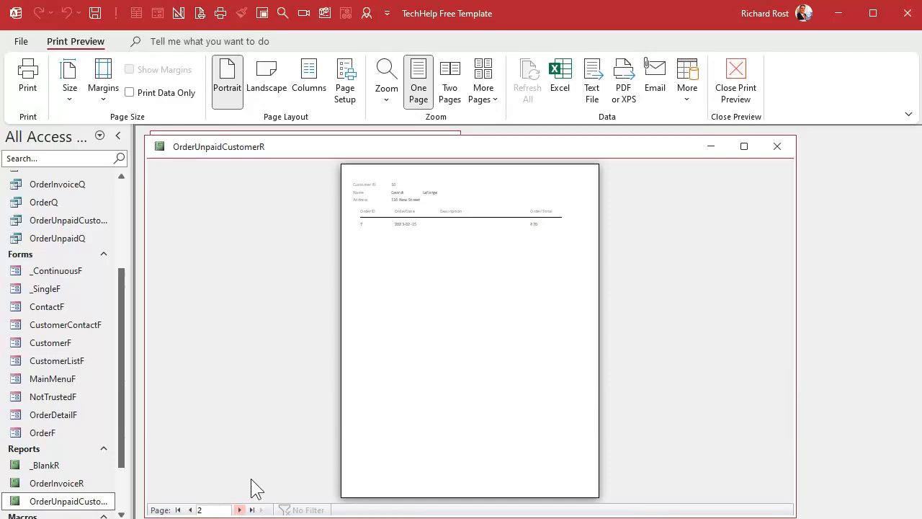
click(386, 198)
click(362, 193)
click(239, 509)
click(437, 187)
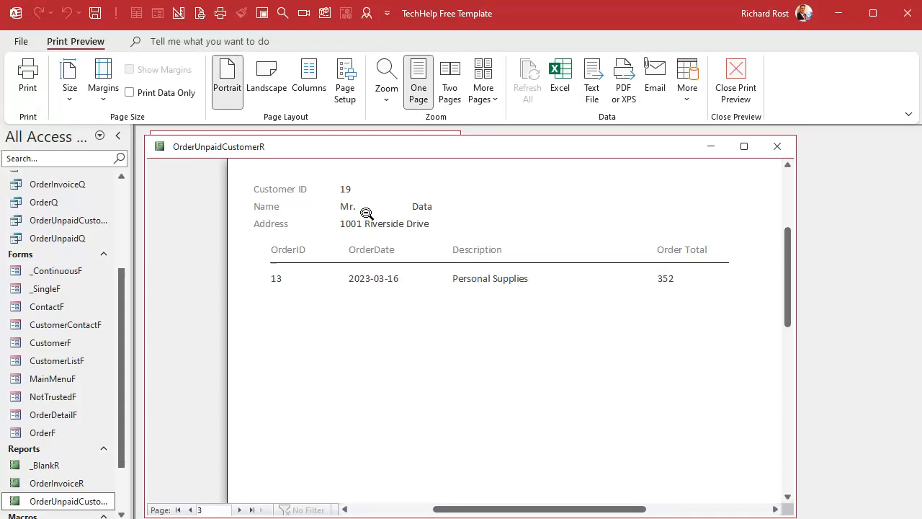
right_click(412, 150)
click(470, 265)
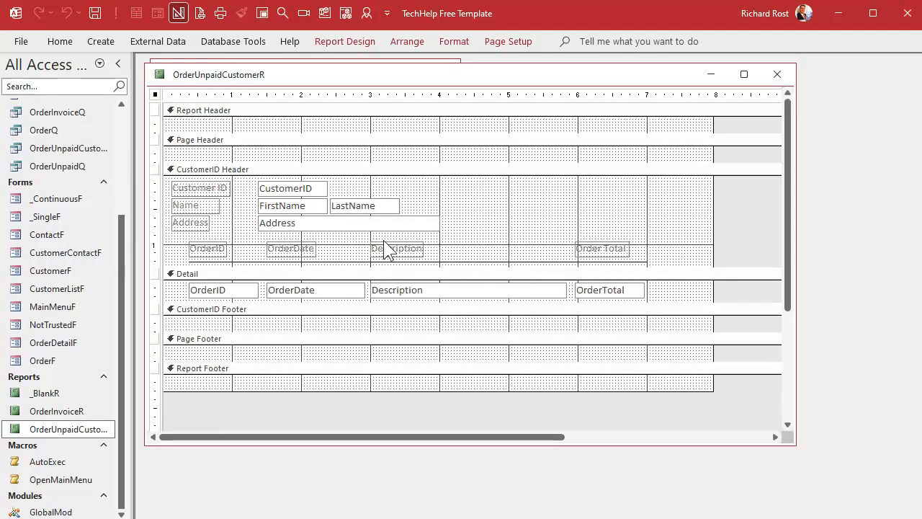
Delete the LastName text box from the CustomerID Header and widen the FirstName text box to about 2.6 inches, matching the Address box's end
click(374, 203)
key(Delete)
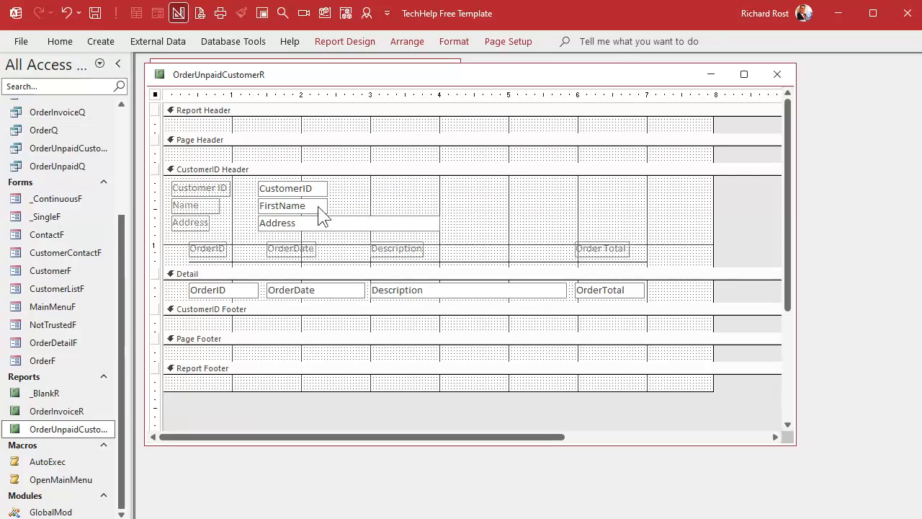
click(317, 209)
drag(328, 205, 439, 202)
Rename the widened FirstName text box to CustomerName in its properties
double_click(397, 201)
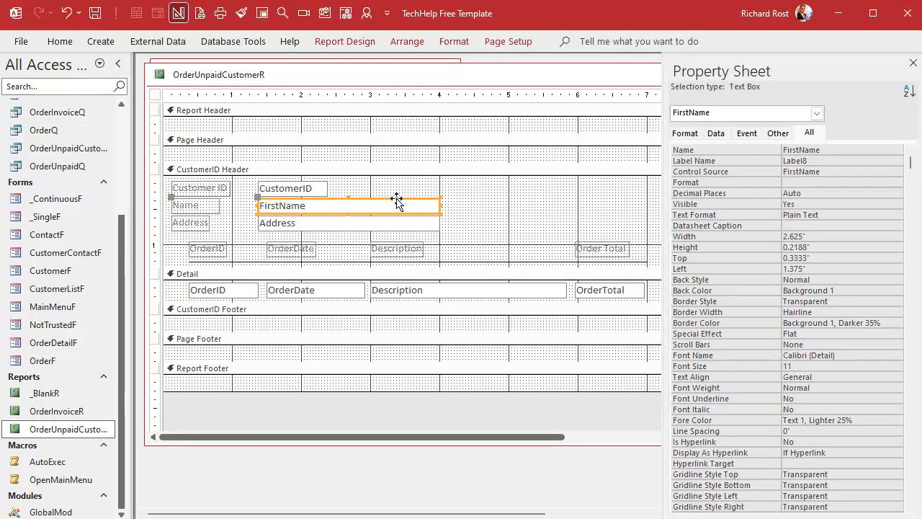
click(746, 149)
text(CustomerName)
key(Return)
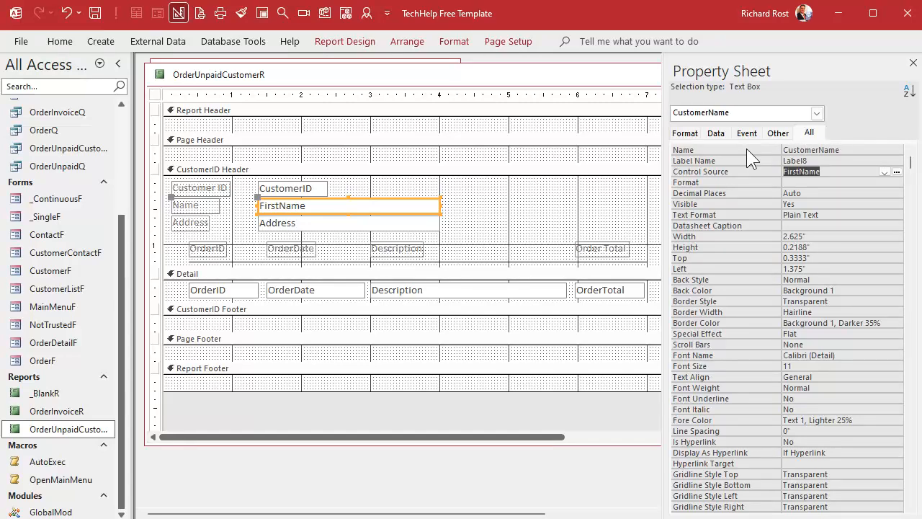
Set the CustomerName text box's Control Source to =FirstName & " " & LastName and close the properties
key(shift+F2)
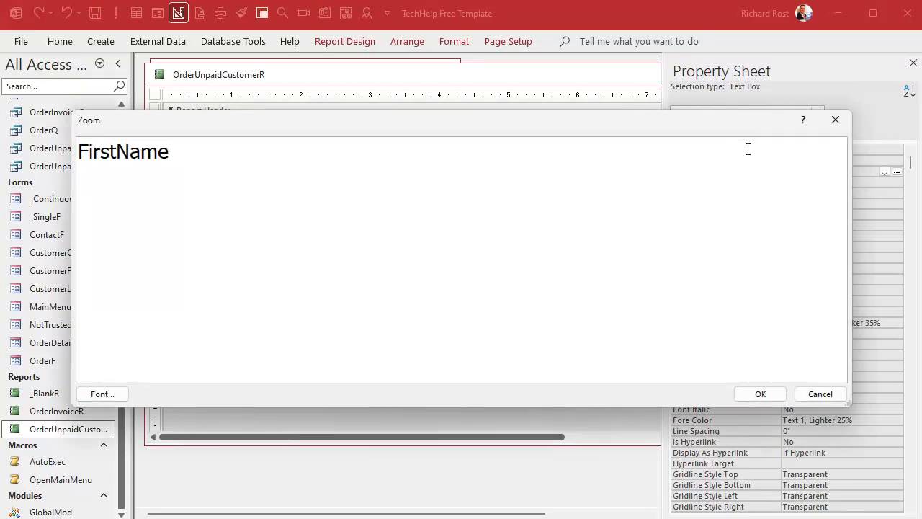
text(=First)
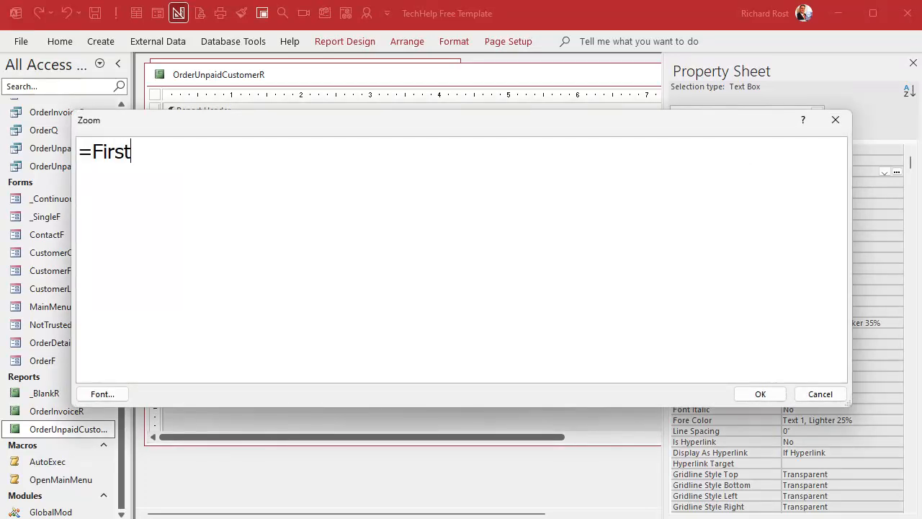
text(Name & " " & )
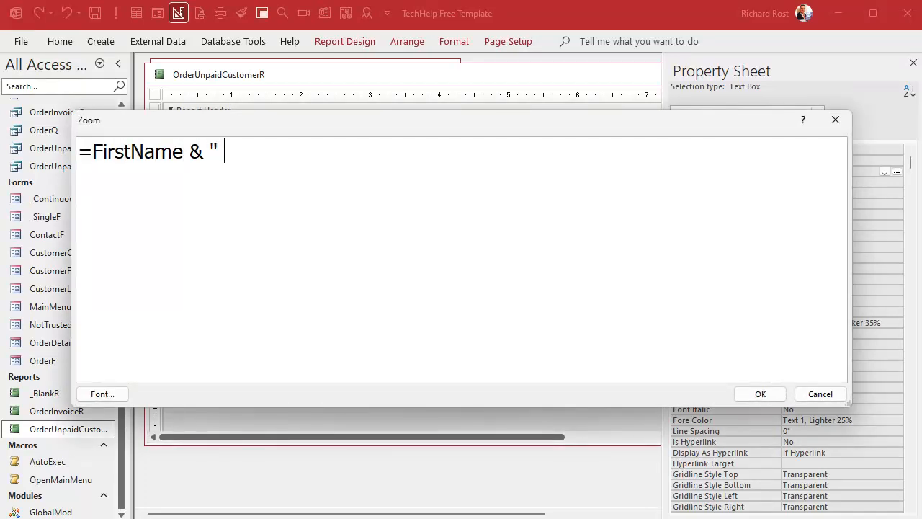
text(LastName)
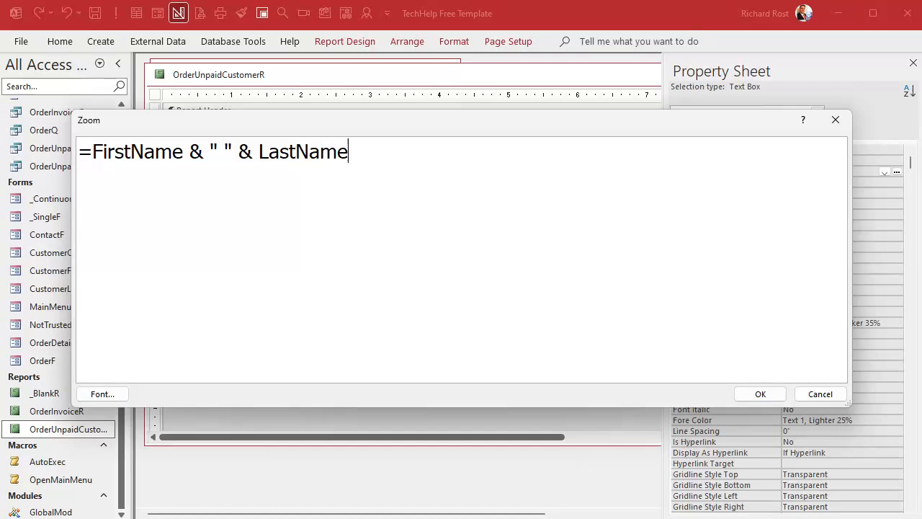
click(749, 393)
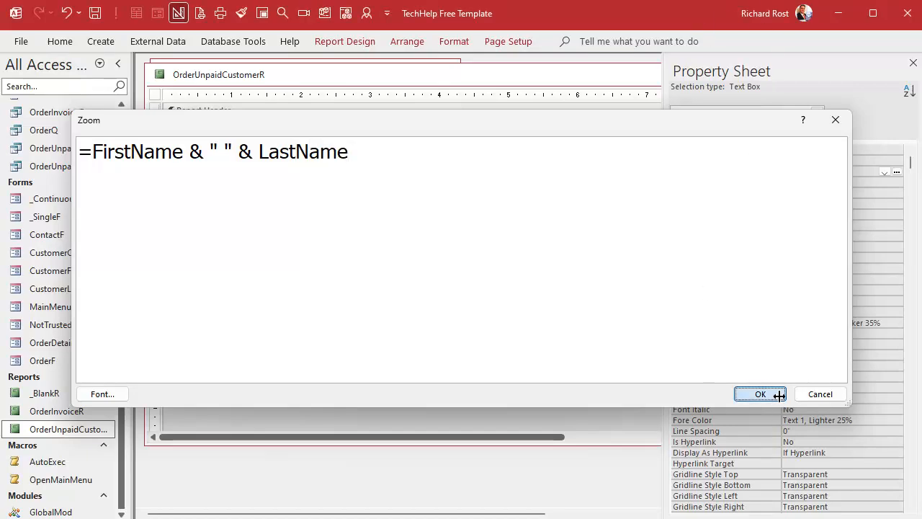
click(842, 163)
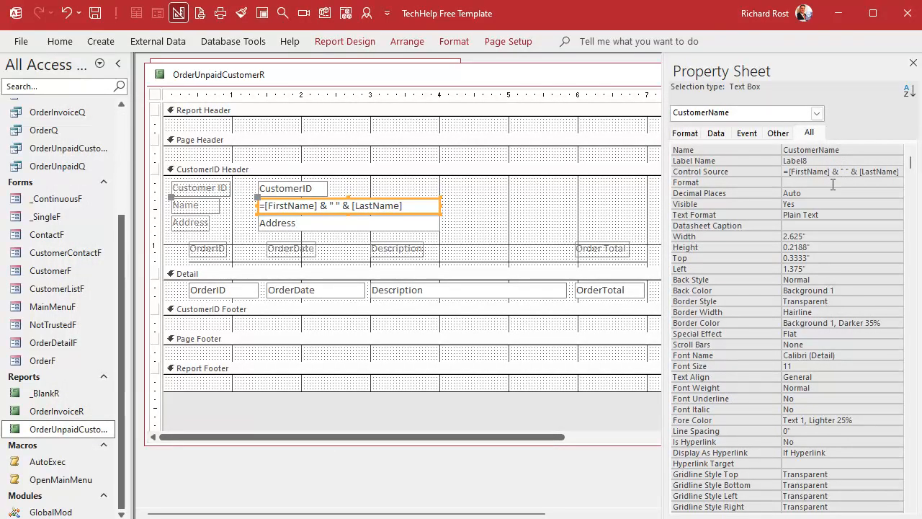
click(832, 183)
click(912, 64)
click(503, 203)
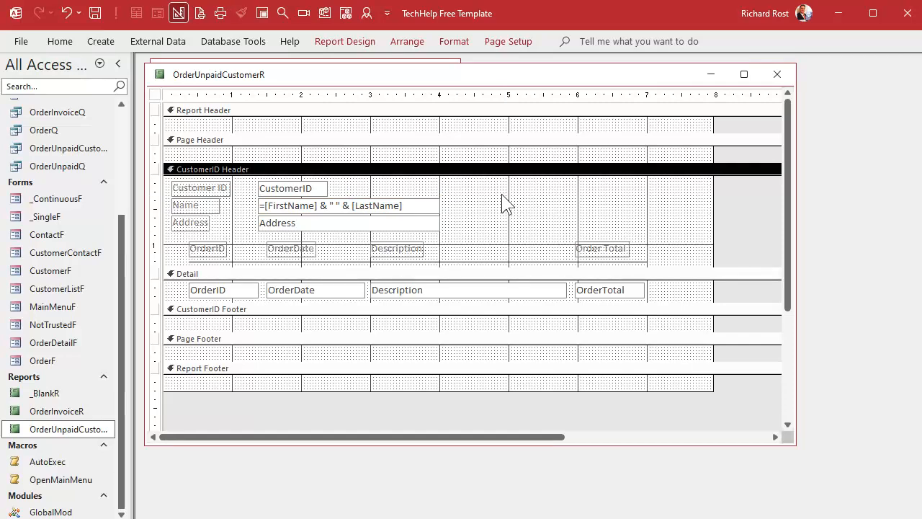
Check the combined customer name on pages 1 to 3 in Print Preview, and return to Design View
right_click(384, 82)
click(425, 216)
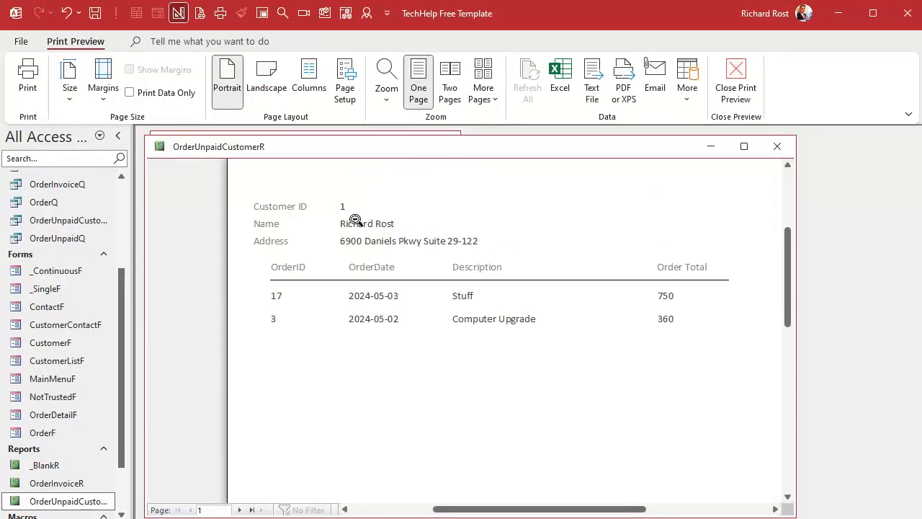
click(239, 510)
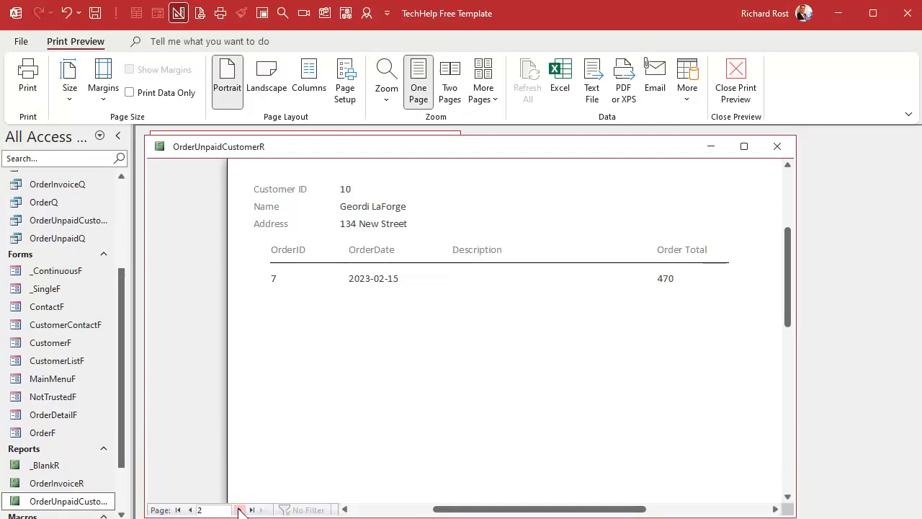
click(239, 510)
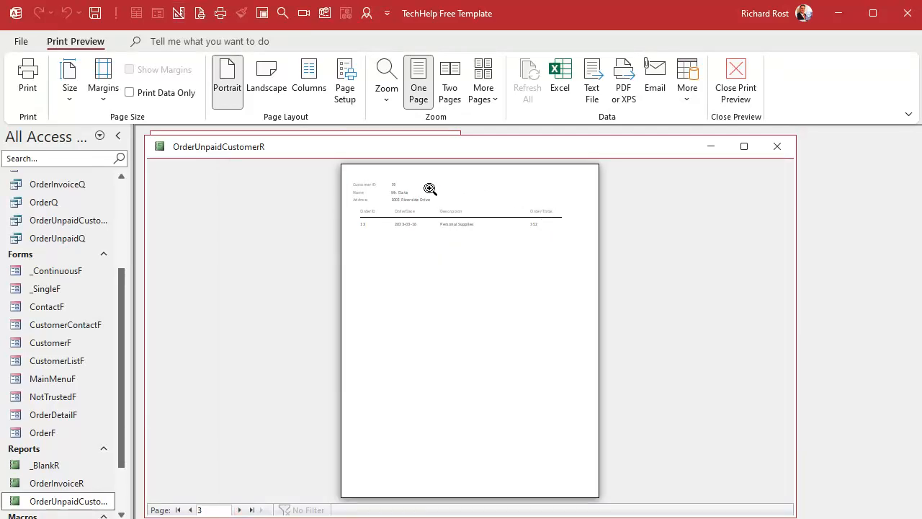
click(179, 509)
click(528, 235)
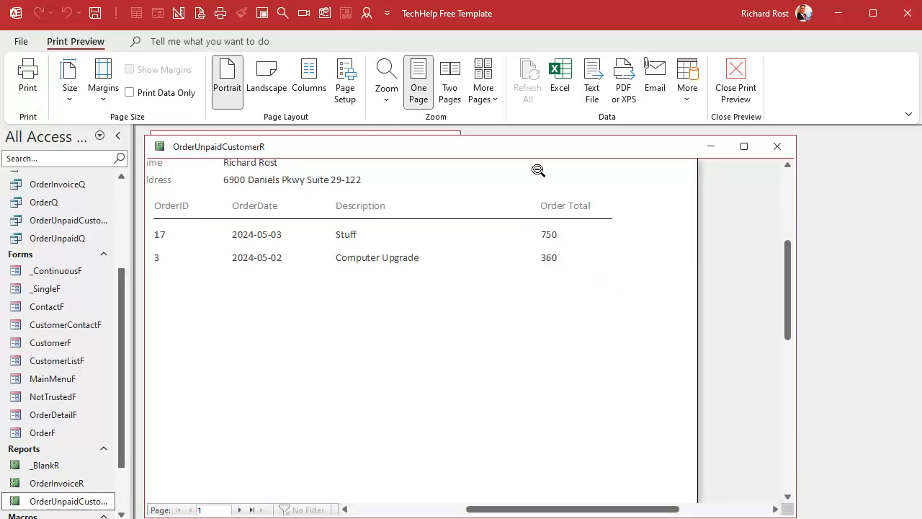
right_click(527, 146)
click(577, 259)
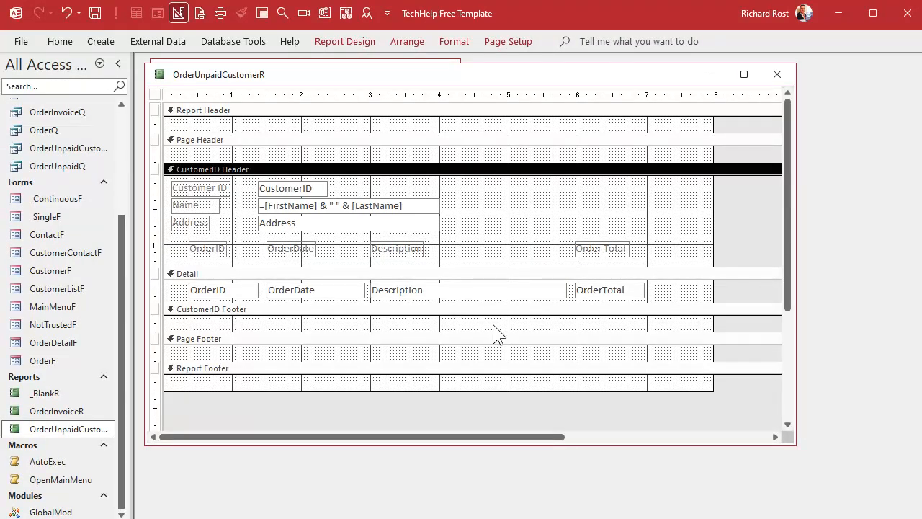
Enlarge the CustomerID Footer to about 0.6 inches and place a copy of the OrderTotal text box in it, aligned beneath the original
drag(496, 332, 496, 355)
click(247, 309)
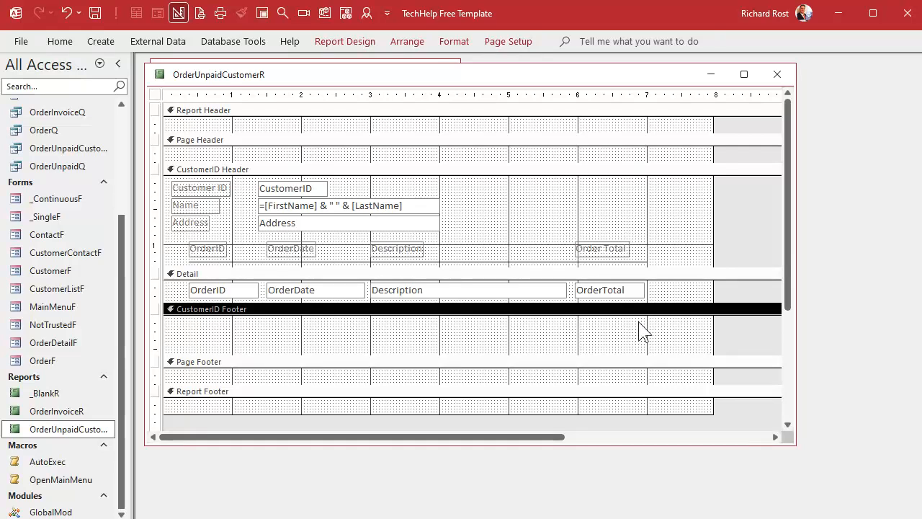
click(621, 291)
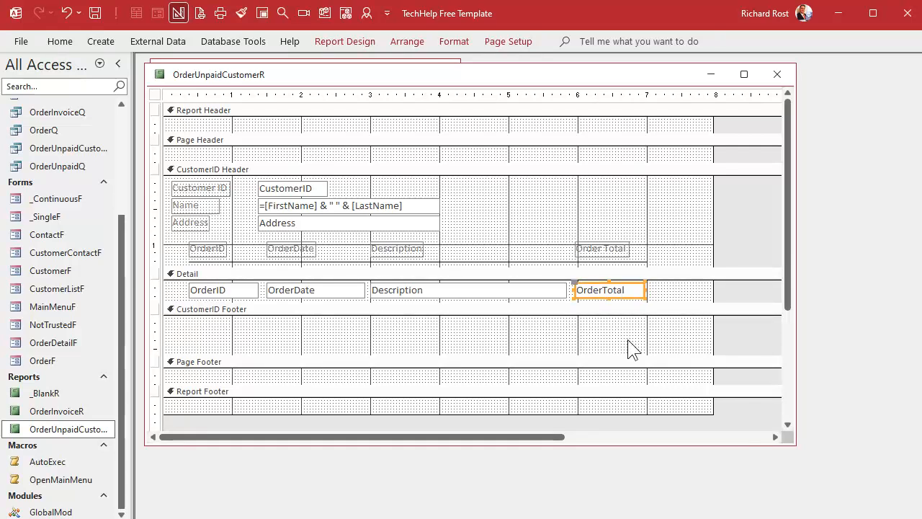
click(584, 335)
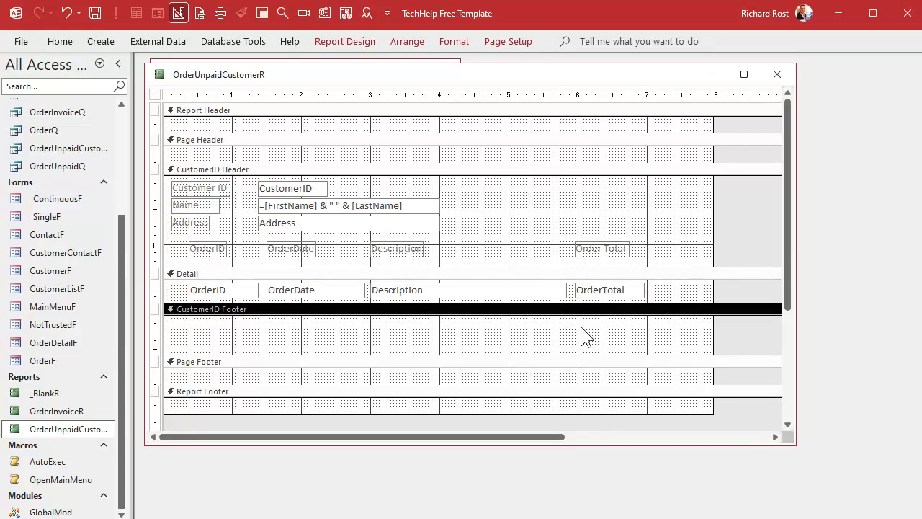
key(ctrl+v)
drag(225, 330, 635, 337)
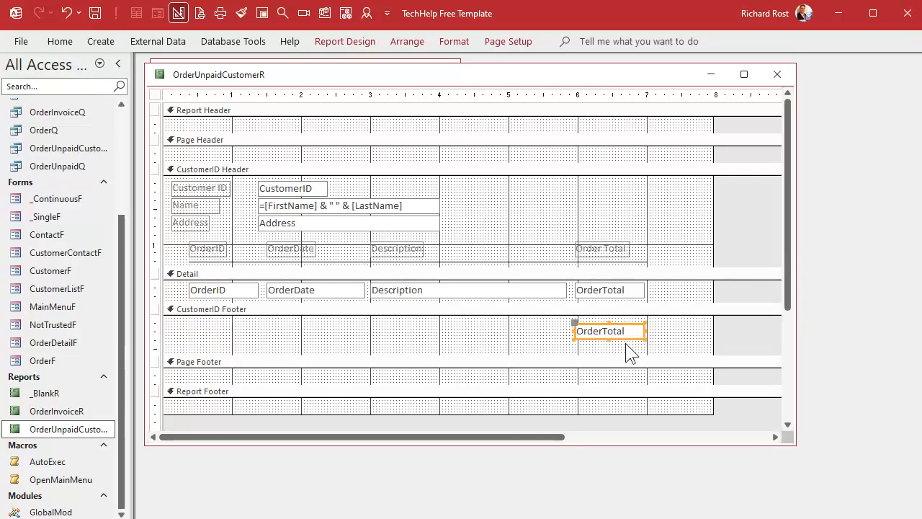
Rename the copied text box in the CustomerID Footer to SumOrderTotal in its properties
double_click(630, 341)
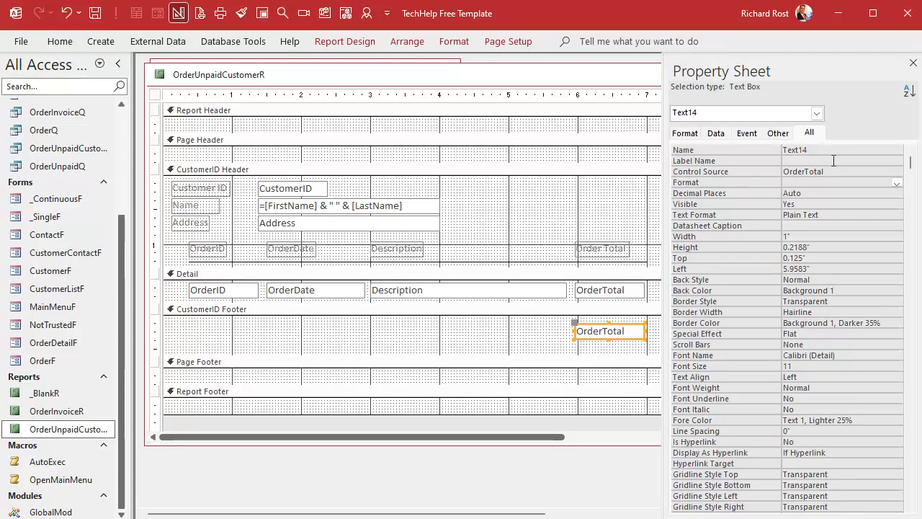
click(736, 149)
text(SumOrderTotal)
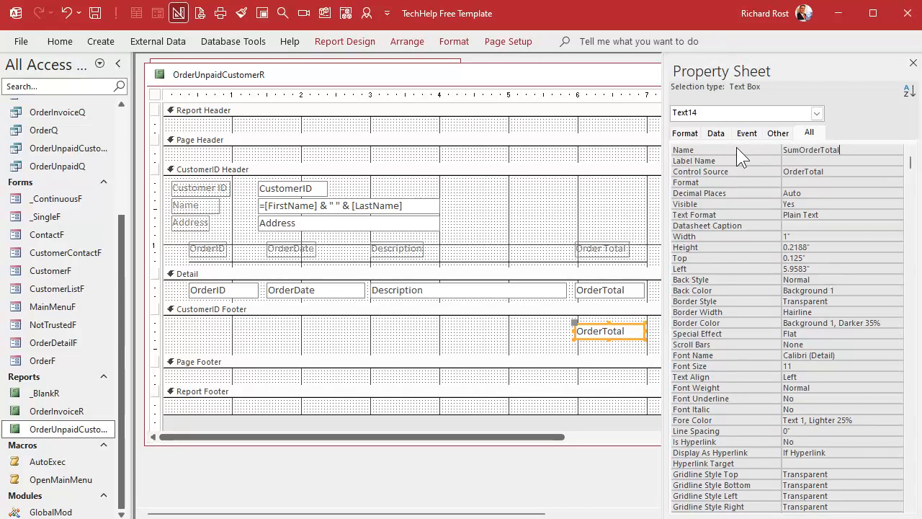
key(Tab)
Set the SumOrderTotal text box's Control Source to =SUM(OrderTotal) and close the properties
key(Tab)
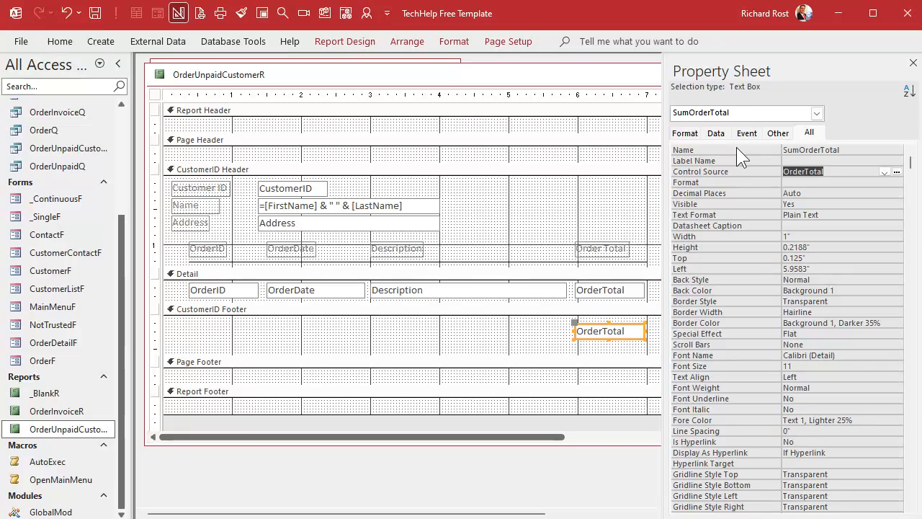
key(shift+F2)
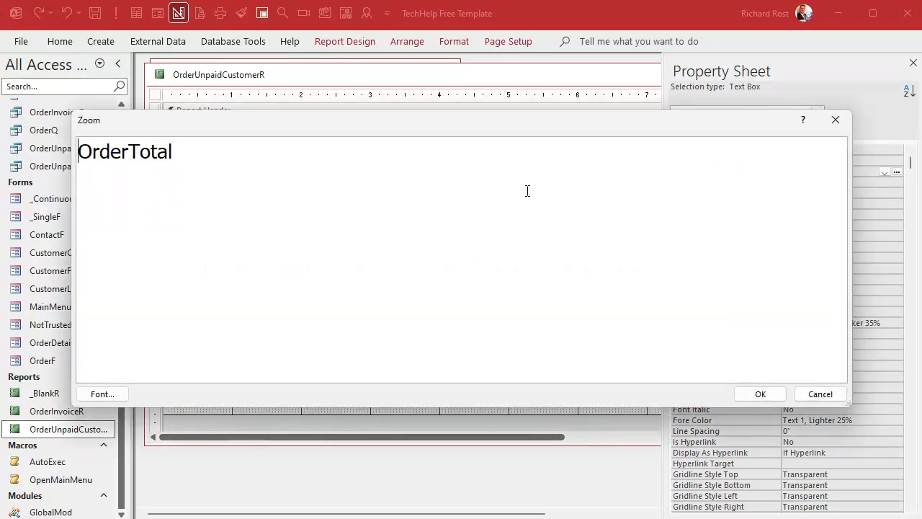
key(Home)
text(=SUM()
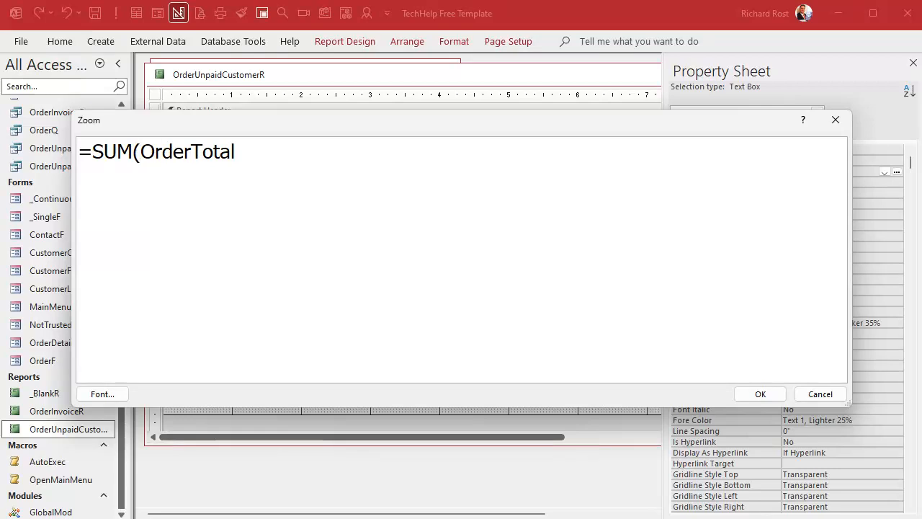
key(End)
text())
click(760, 394)
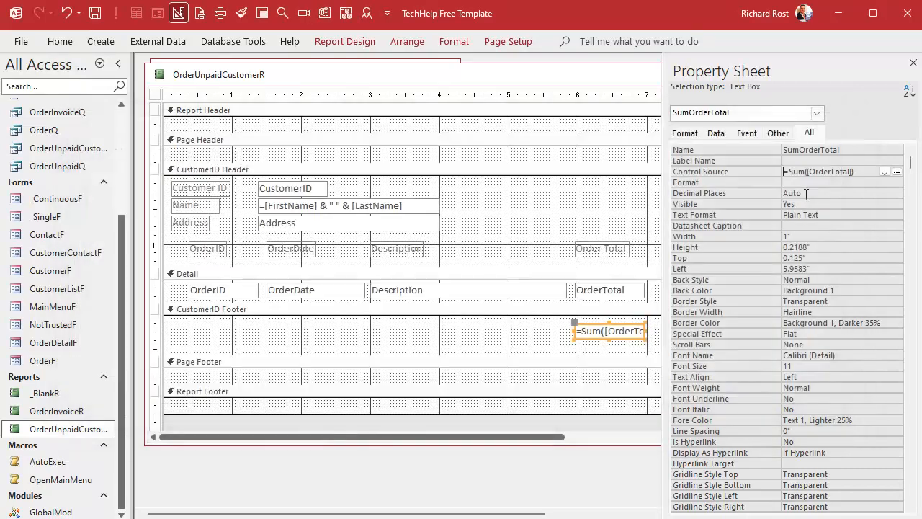
click(843, 157)
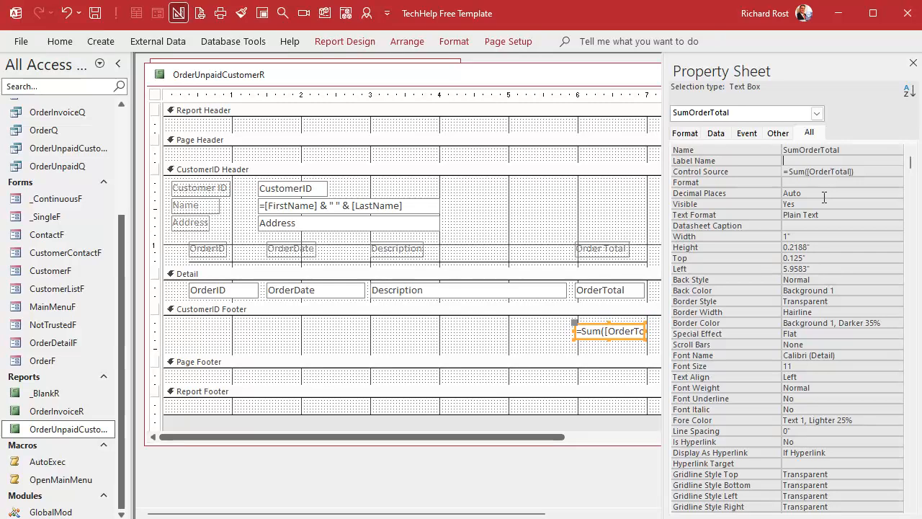
click(913, 64)
click(570, 197)
Check the customer's order sum in Print Preview, and return to Design View
right_click(525, 81)
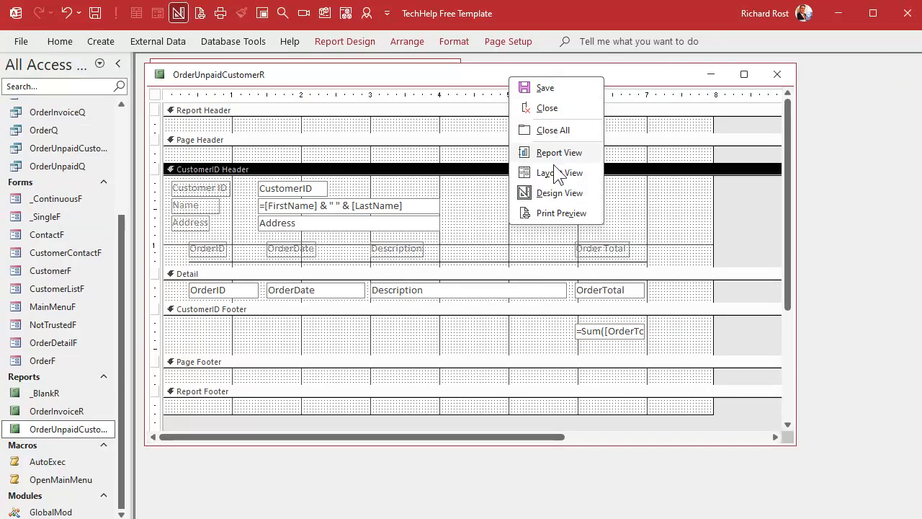
click(552, 212)
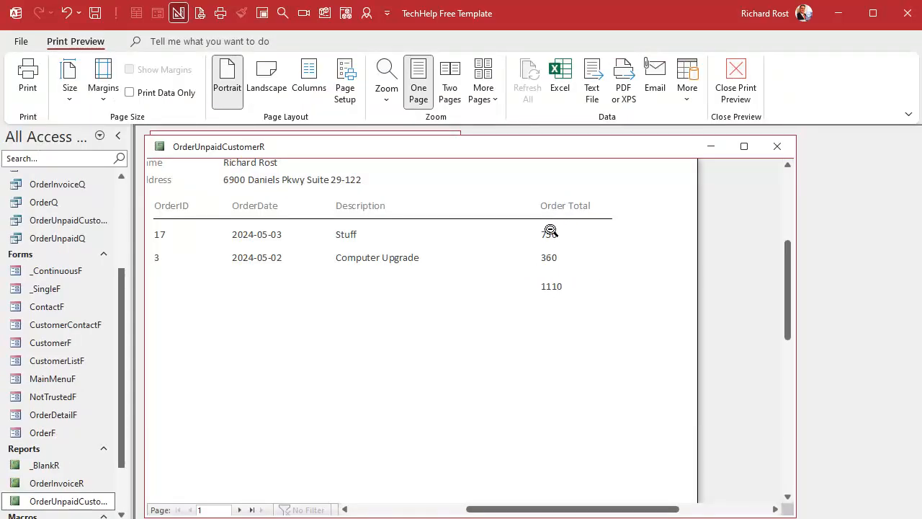
right_click(556, 143)
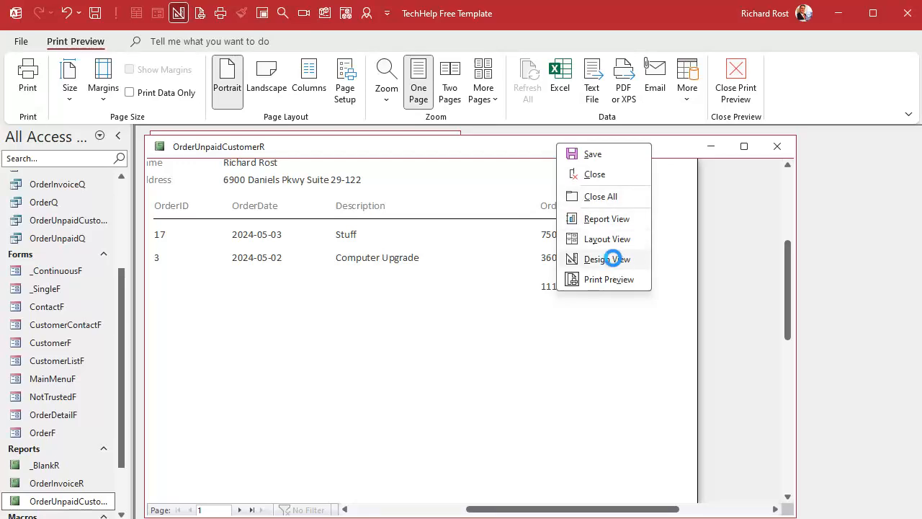
click(610, 256)
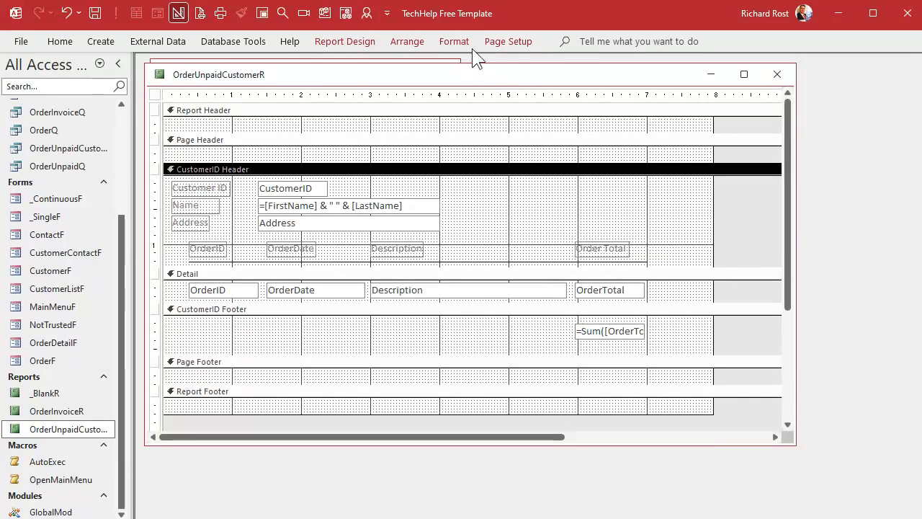
Draw a horizontal line about 1.4 inches long just above the SumOrderTotal text box in the CustomerID Footer
click(337, 39)
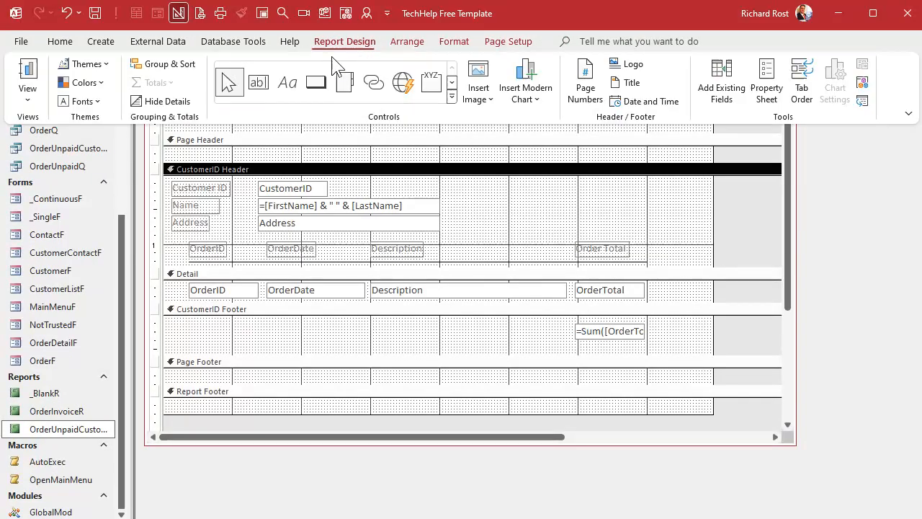
click(458, 108)
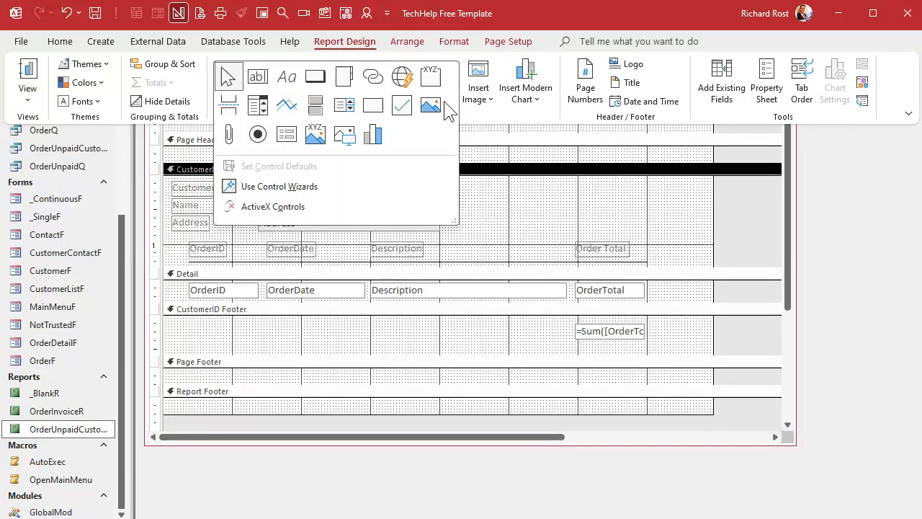
click(288, 108)
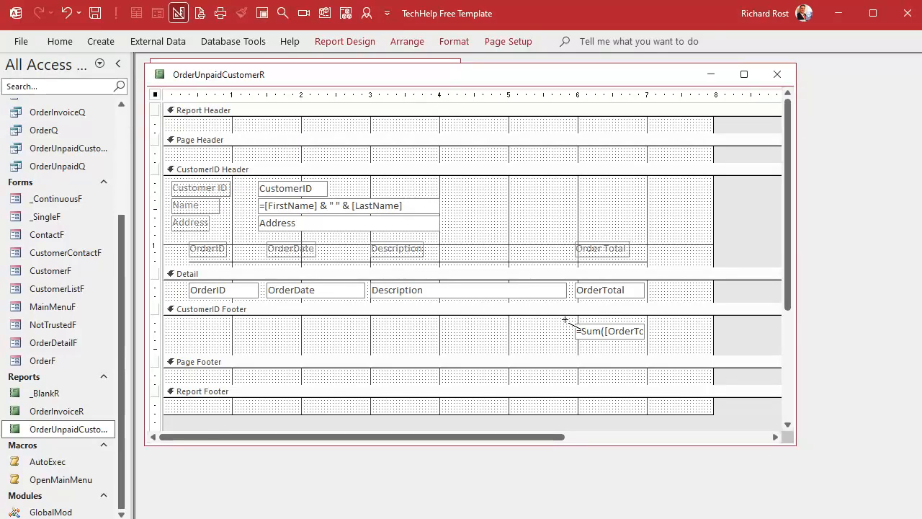
drag(566, 320, 660, 319)
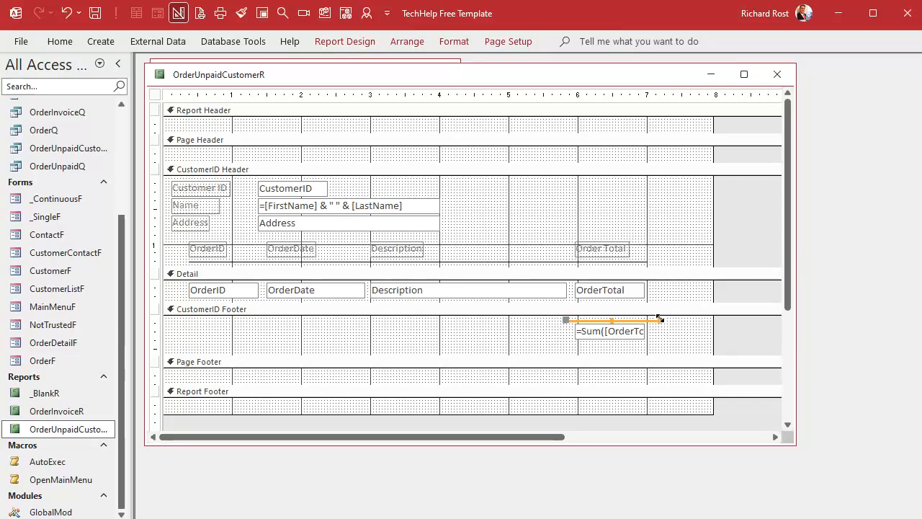
Increase the outline thickness of the line above the SumOrderTotal text box
click(454, 41)
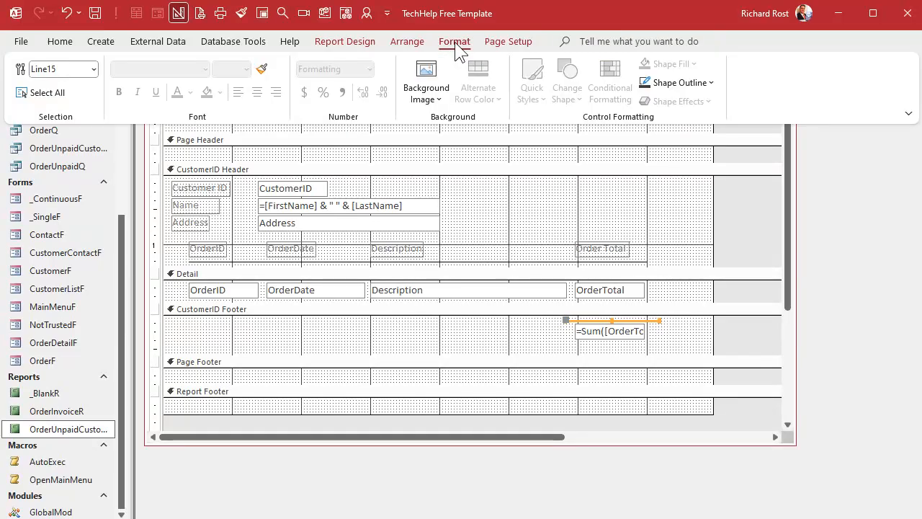
click(680, 82)
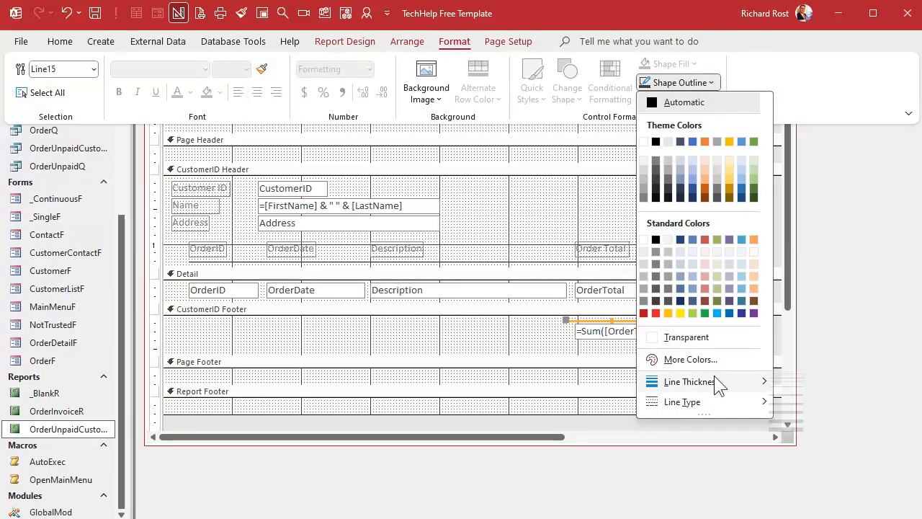
mouse_move(715, 382)
click(797, 396)
click(545, 334)
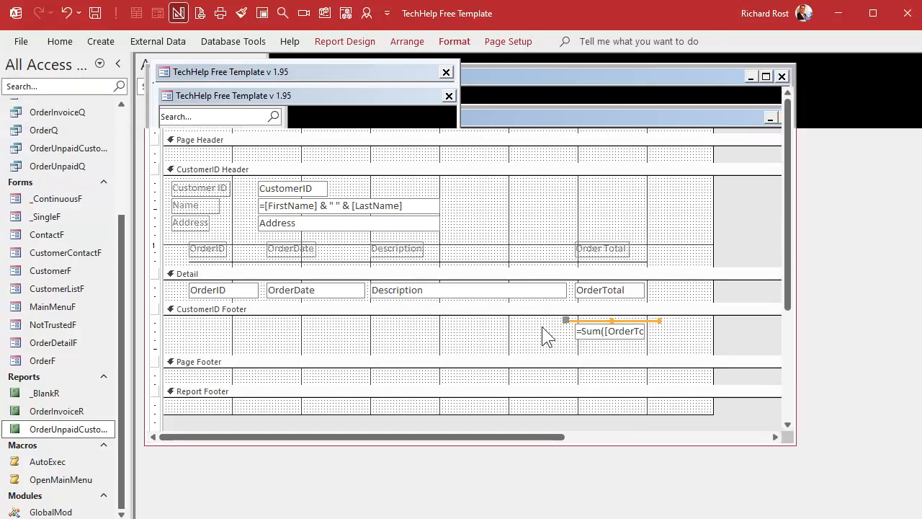
Make the SumOrderTotal text box in the CustomerID Footer bold
click(603, 338)
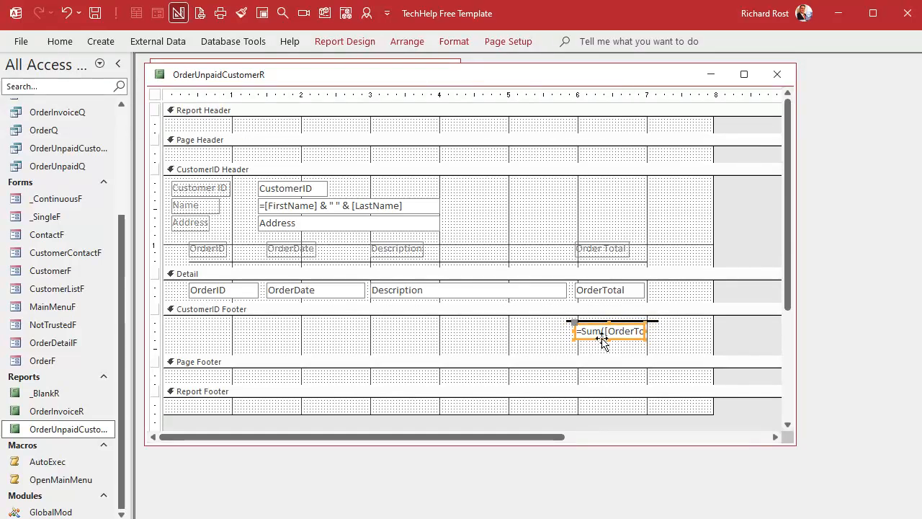
key(ctrl+b)
click(635, 308)
Set the Format property of the OrderTotal text box in Detail and the sum text box in the CustomerID Footer to Currency
click(617, 297)
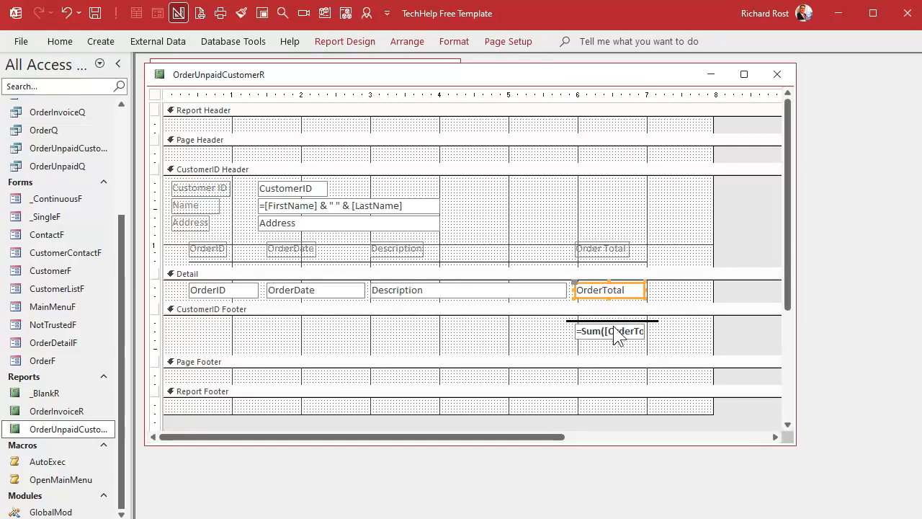
click(611, 330)
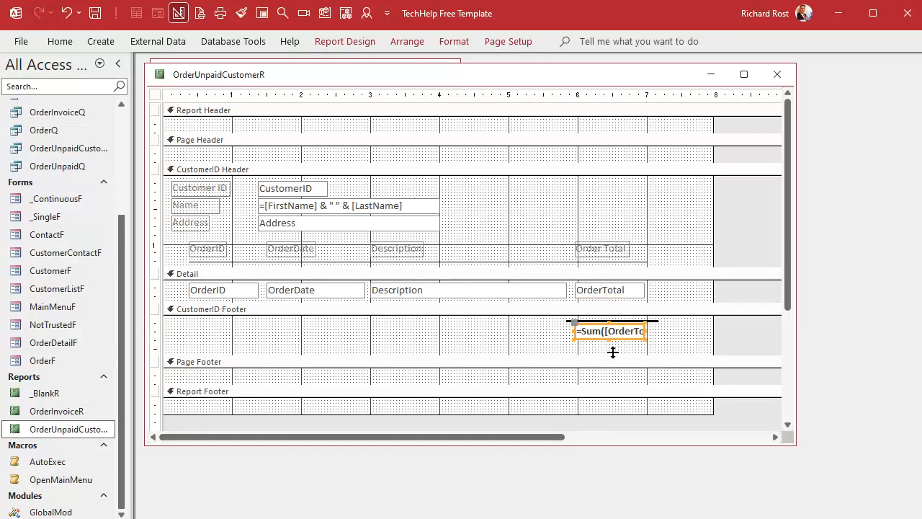
click(609, 291)
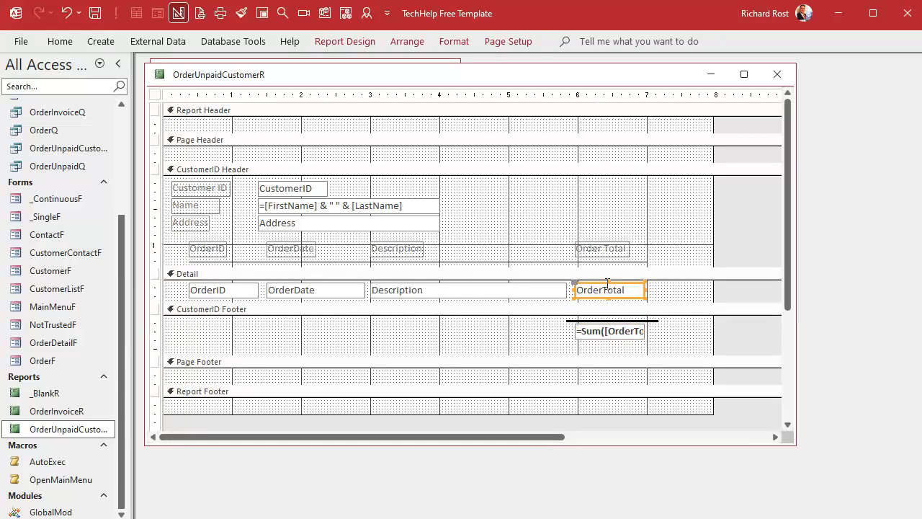
shift+click(605, 331)
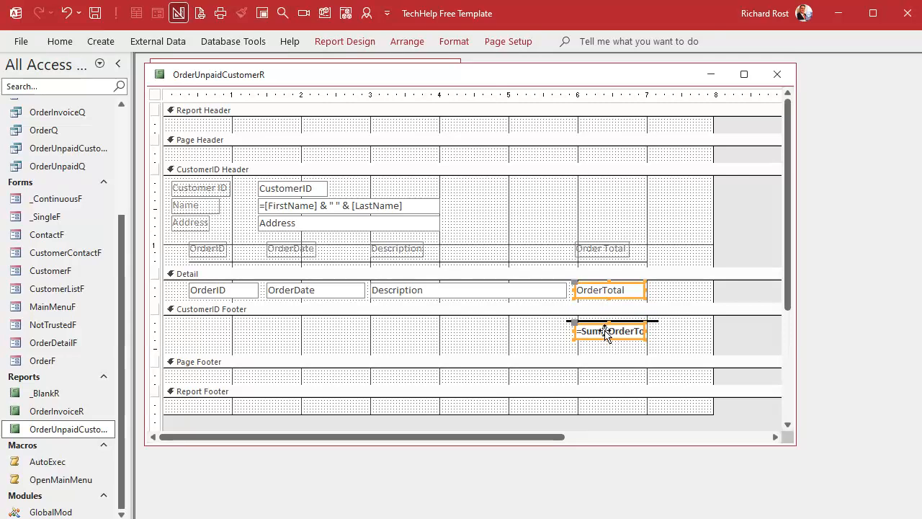
right_click(594, 332)
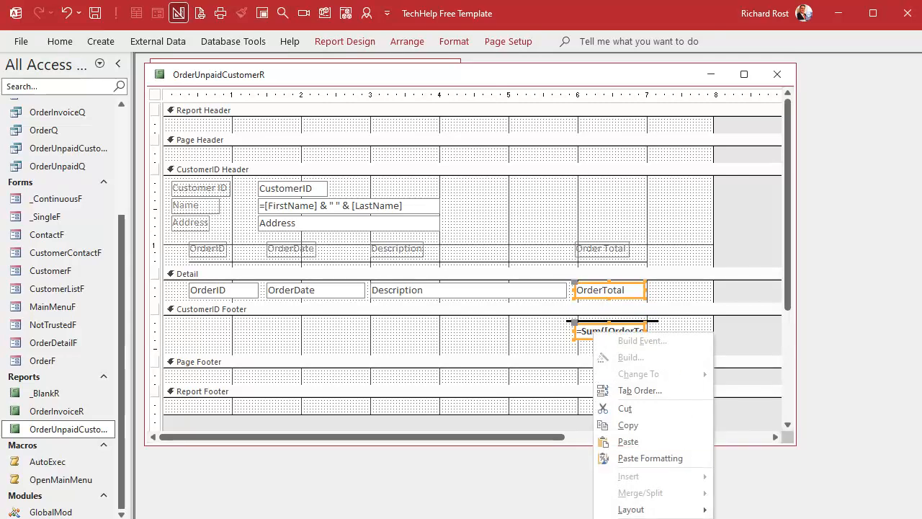
click(640, 518)
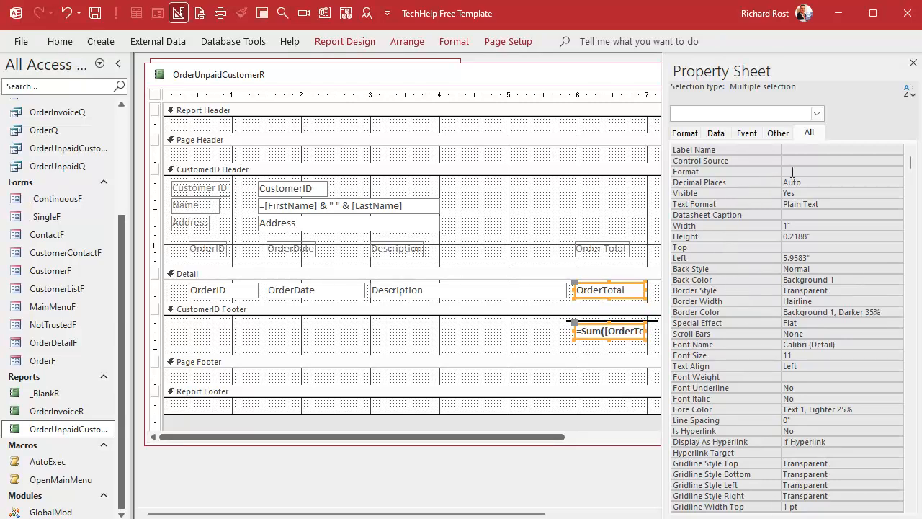
click(896, 172)
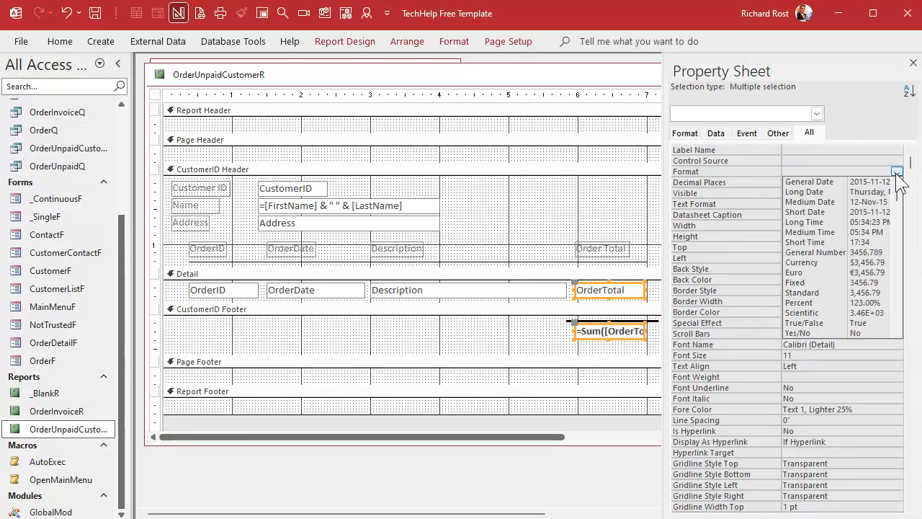
click(828, 263)
click(618, 191)
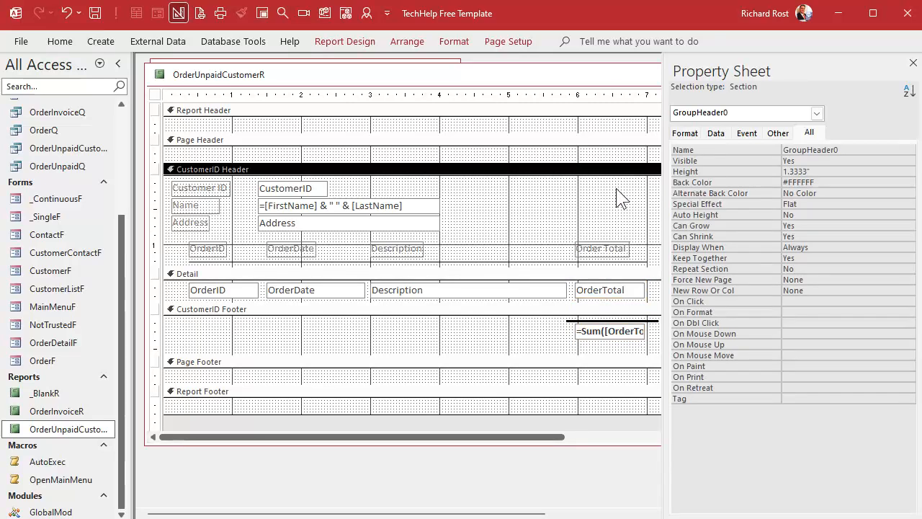
click(913, 65)
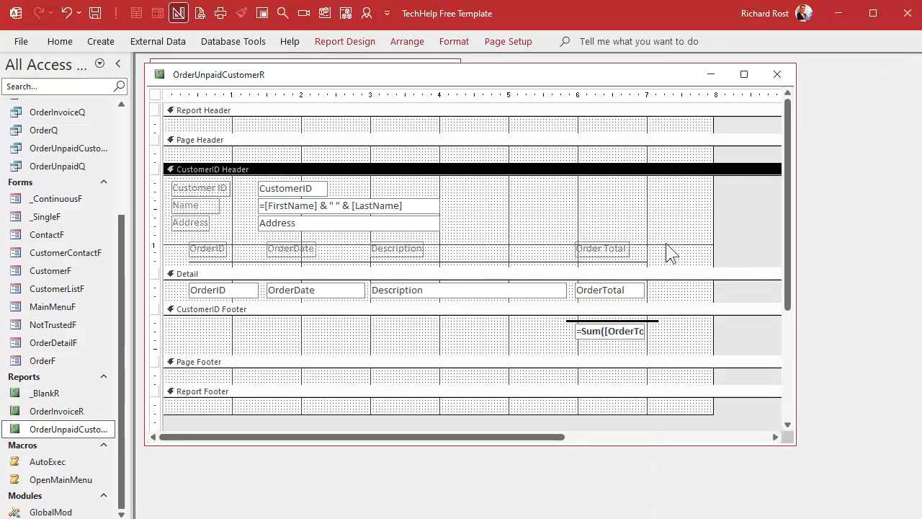
Widen the Order Total column label in the CustomerID Header to match the OrderTotal text box, and right-align its text
click(613, 250)
drag(629, 249, 644, 250)
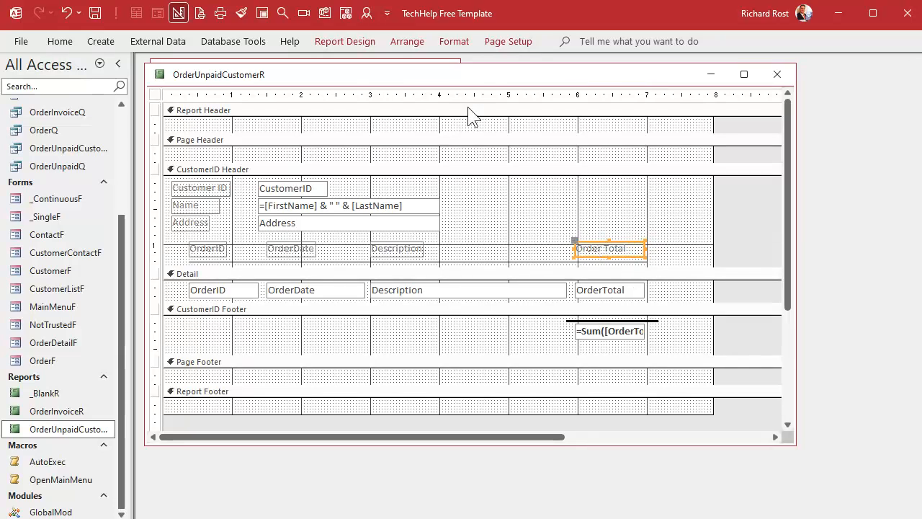
click(453, 40)
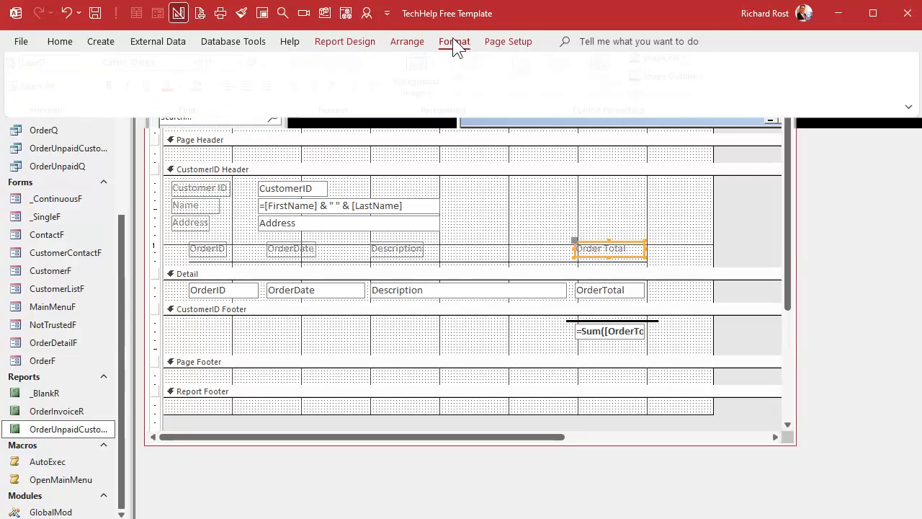
click(276, 93)
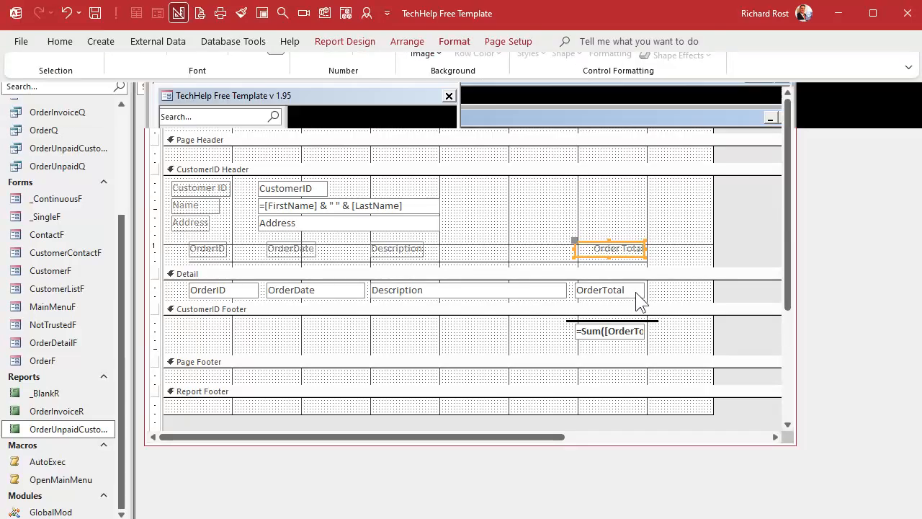
Right-align the OrderTotal text box in Detail together with the sum text box in the CustomerID Footer
click(629, 291)
shift+click(627, 333)
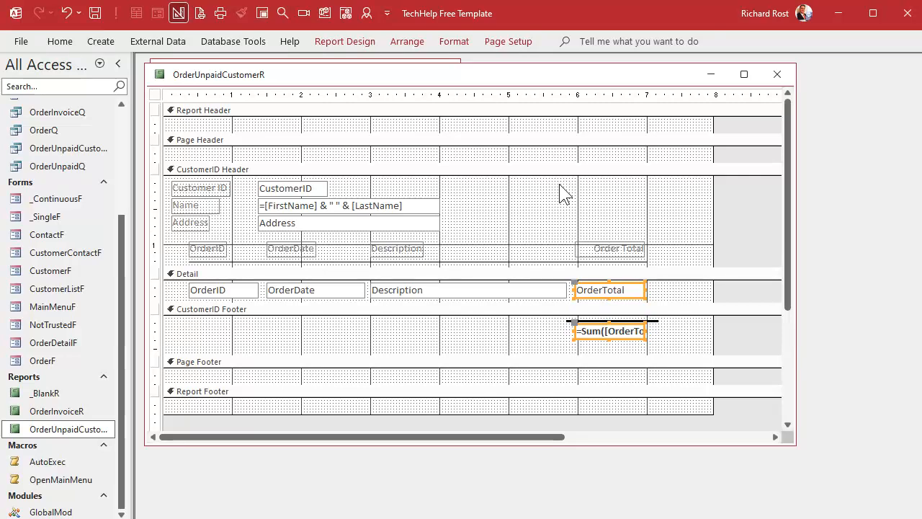
click(455, 41)
click(274, 93)
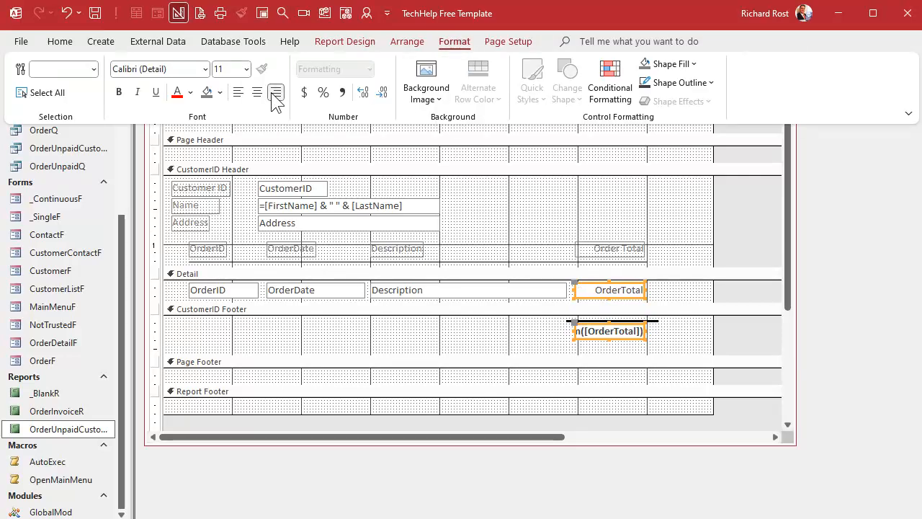
click(564, 207)
click(639, 208)
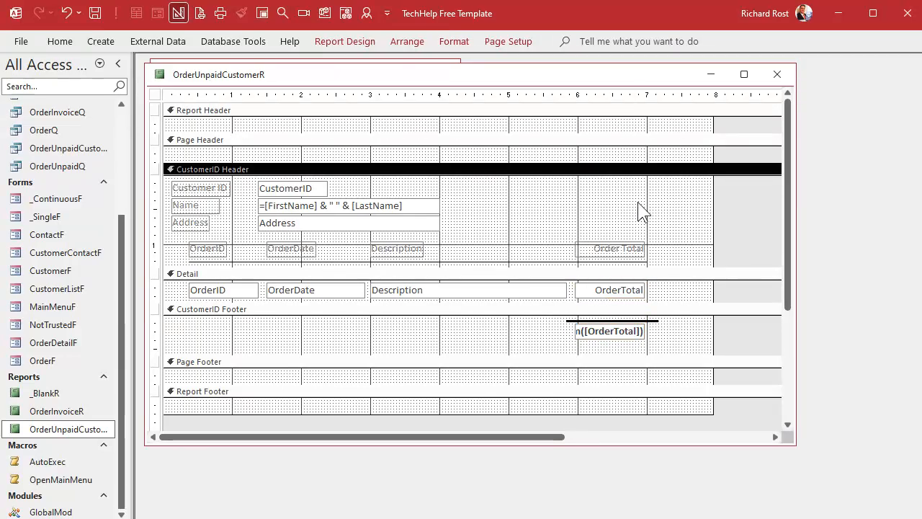
Check the currency formatting and alignment of the order totals in Print Preview, and return to Design View
right_click(652, 77)
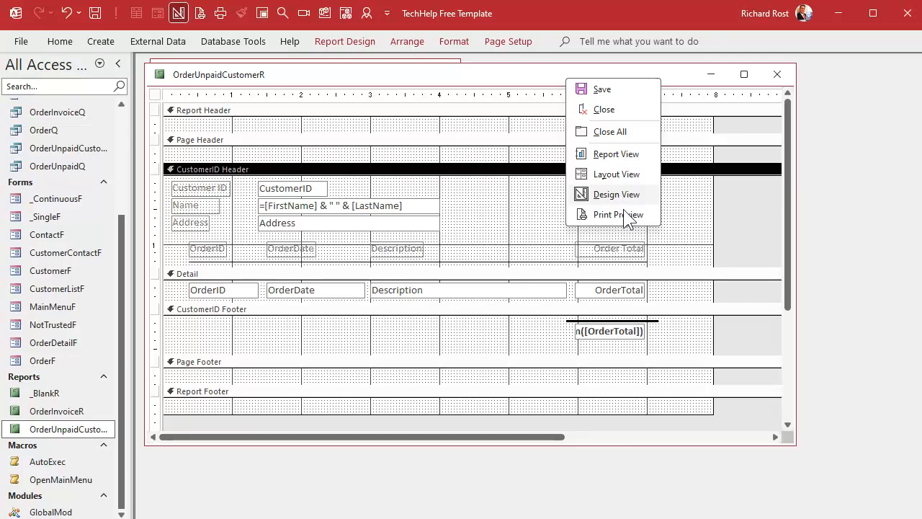
click(628, 212)
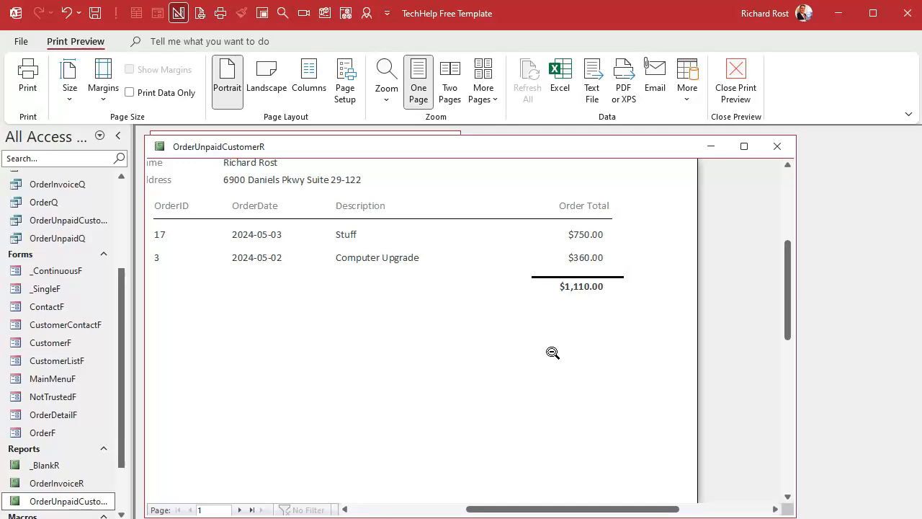
click(370, 286)
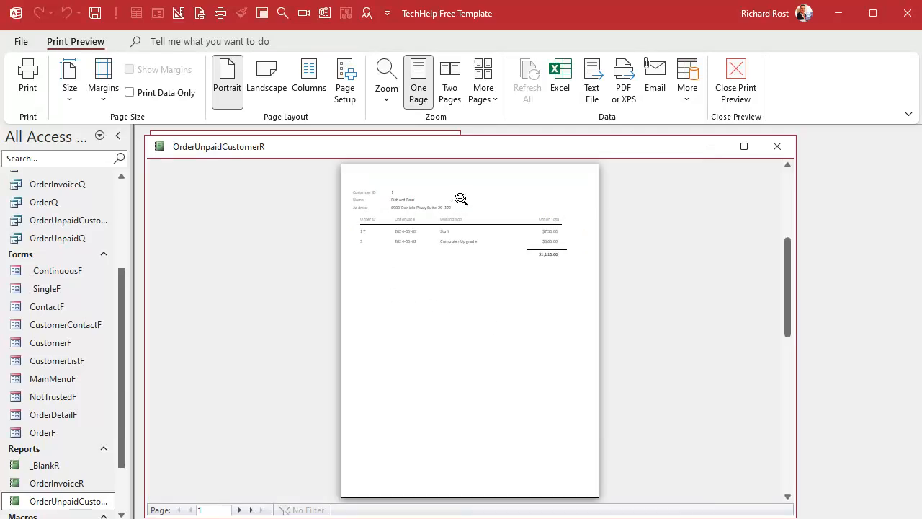
click(461, 199)
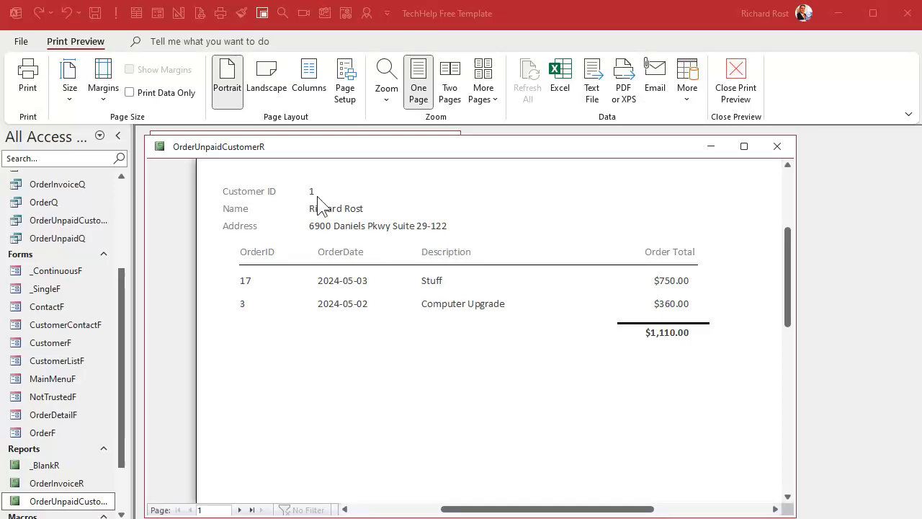
right_click(484, 149)
click(531, 264)
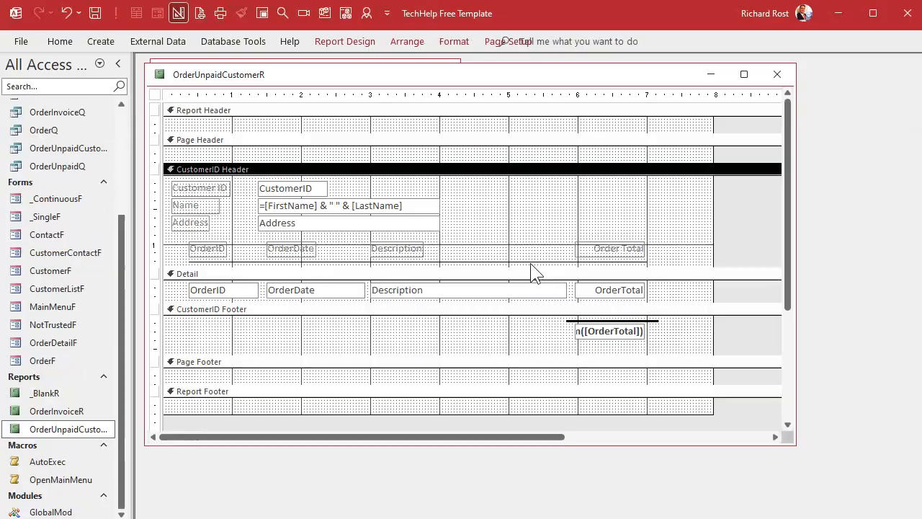
Make the CustomerID Header taller and move the column labels and their underline down, leaving space below the Address field
drag(298, 265, 299, 314)
click(154, 249)
drag(208, 250, 208, 296)
click(306, 273)
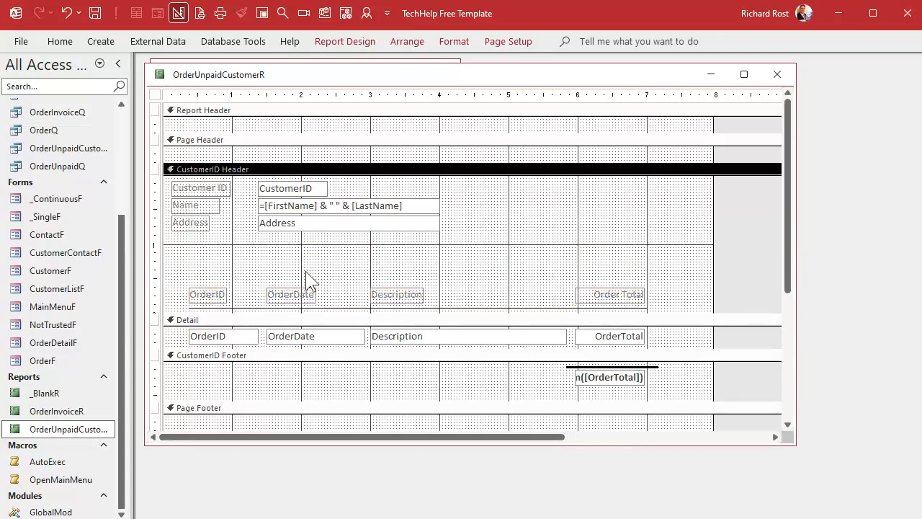
Duplicate the OrderID column label, place the copy between Address and the column labels, and widen it to about 7.5 inches
click(219, 292)
click(257, 261)
key(ctrl+v)
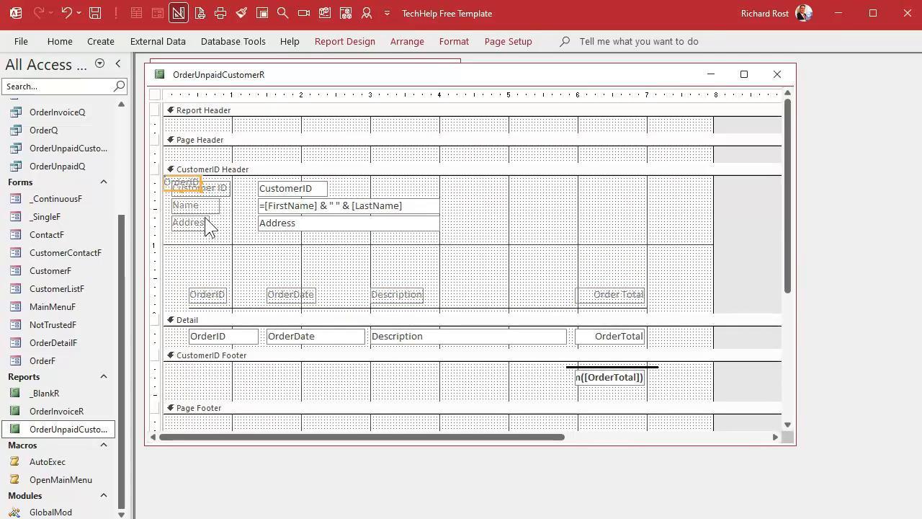
drag(189, 184, 689, 253)
drag(222, 264, 167, 257)
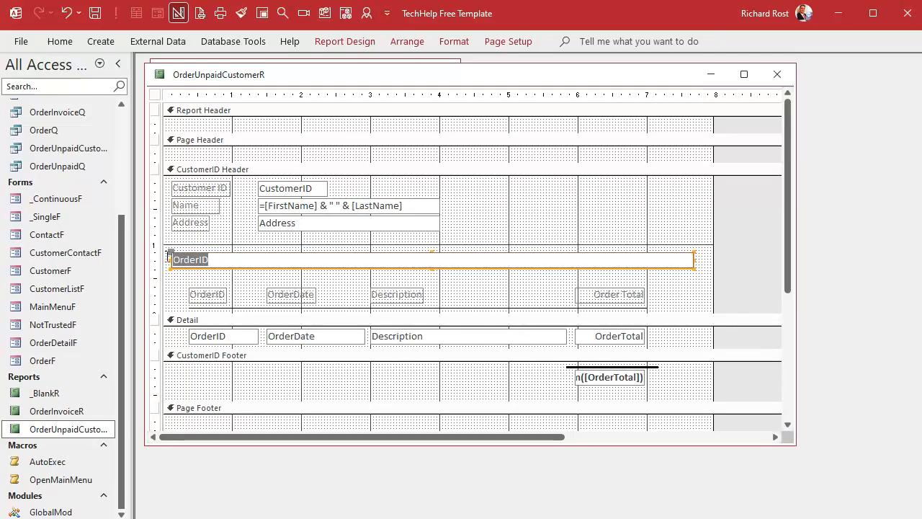
Replace the wide label's text with "Here is your current billing statement. Please remit payment to the address above. Blah blah blah. LLAP"
text(Here is)
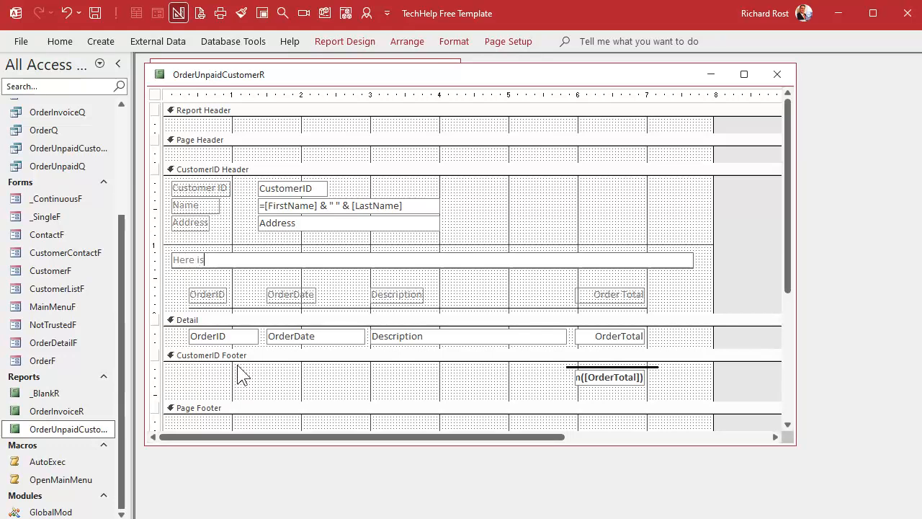
text( your current billing)
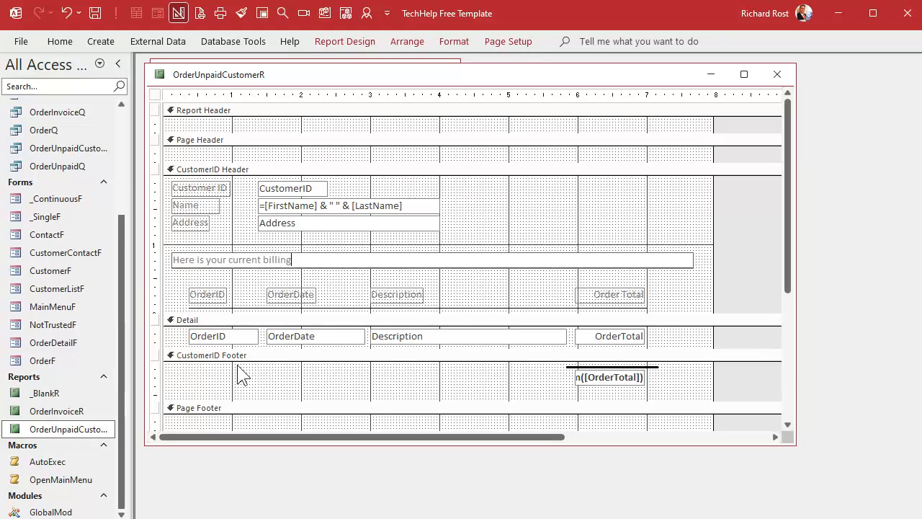
text( statement.)
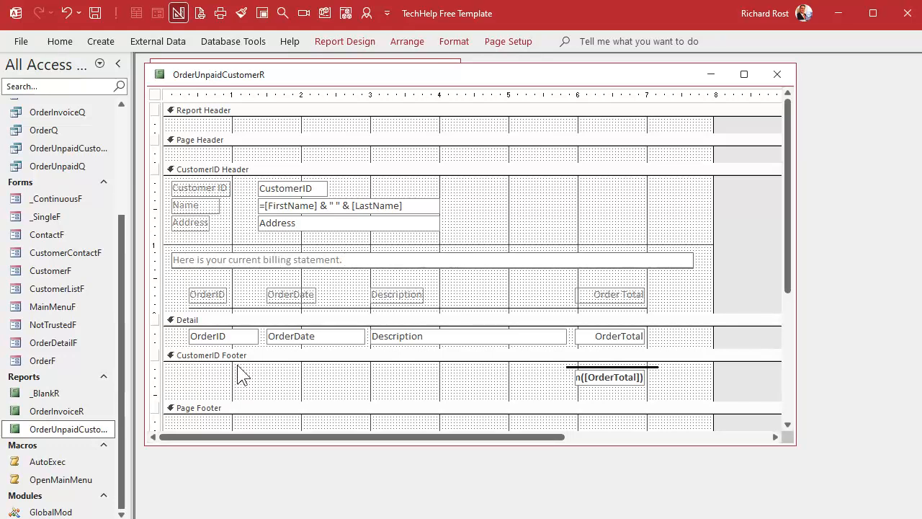
text( Please remit pay)
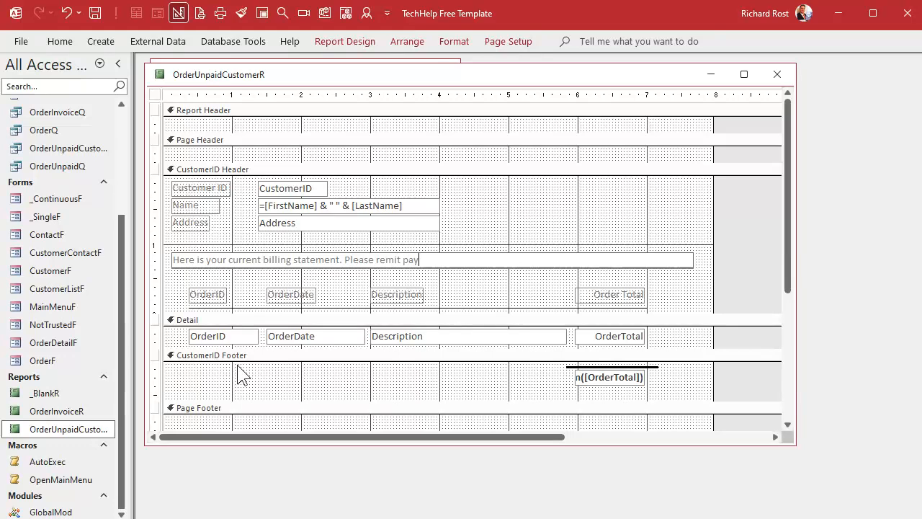
text(ment to the address)
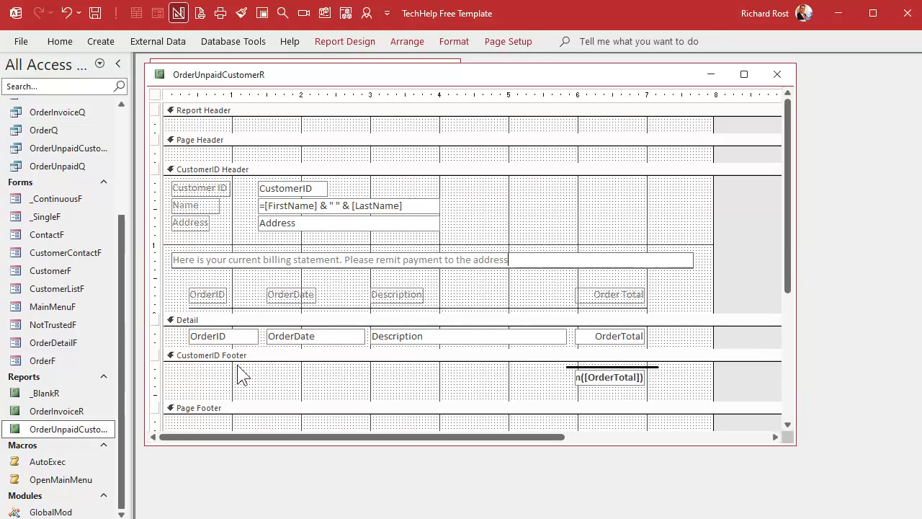
text( above. Blah blah blah. LLAP)
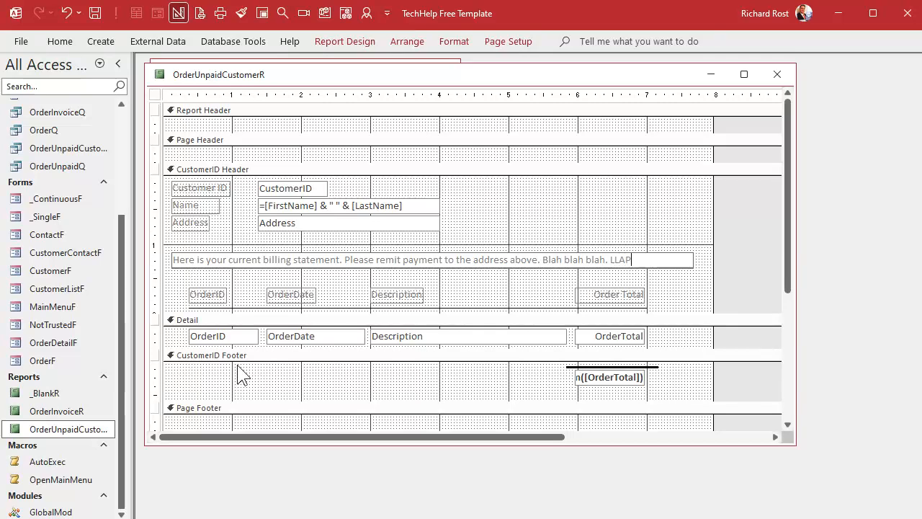
key(Return)
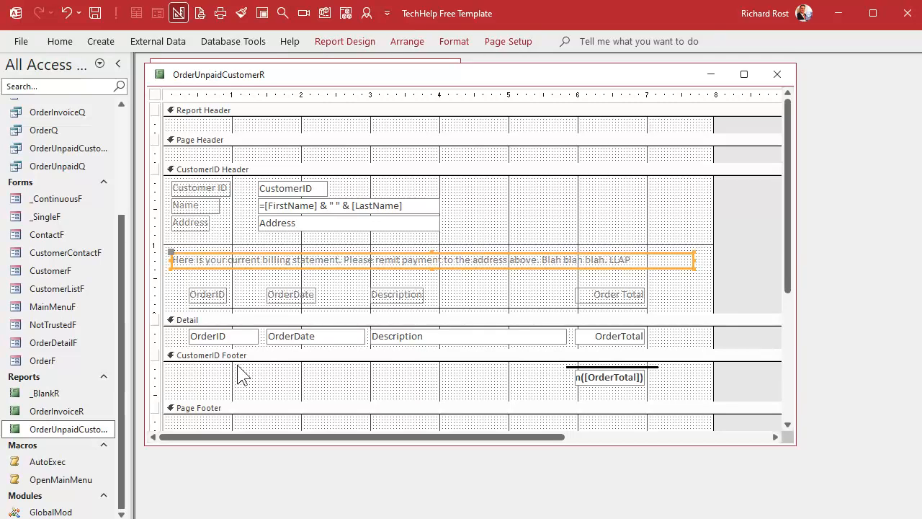
Set the font color of the billing statement label in the CustomerID Header to black
click(505, 234)
click(498, 264)
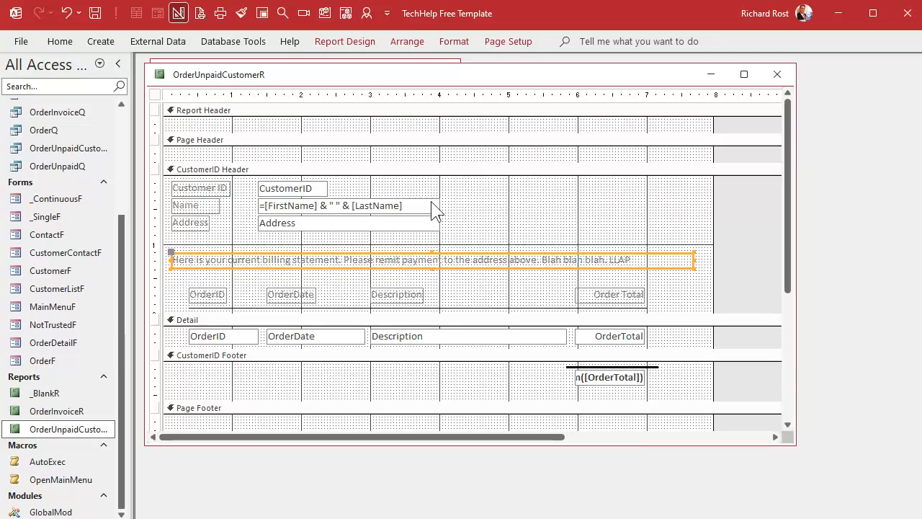
click(461, 42)
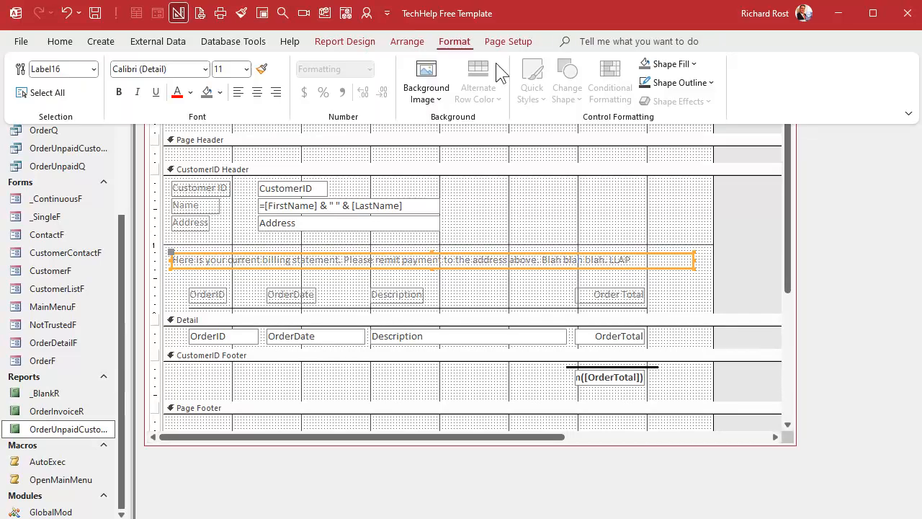
click(190, 92)
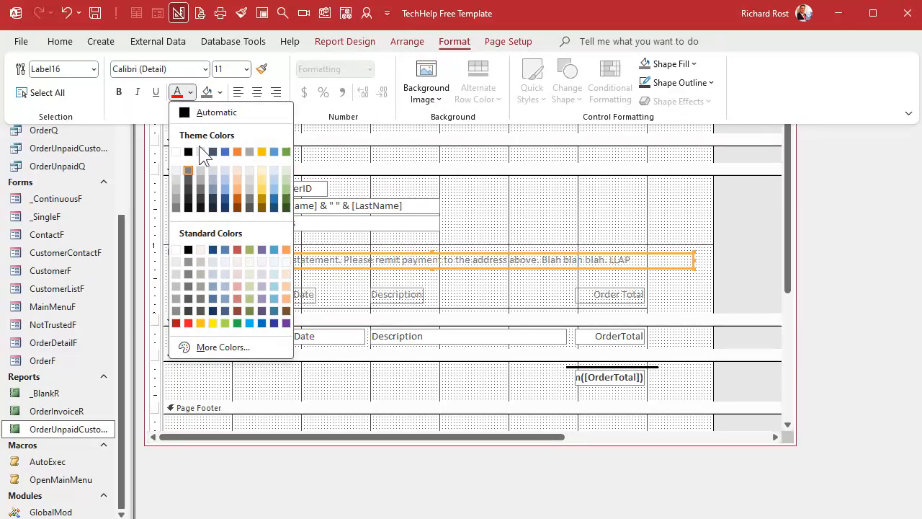
click(188, 251)
click(489, 225)
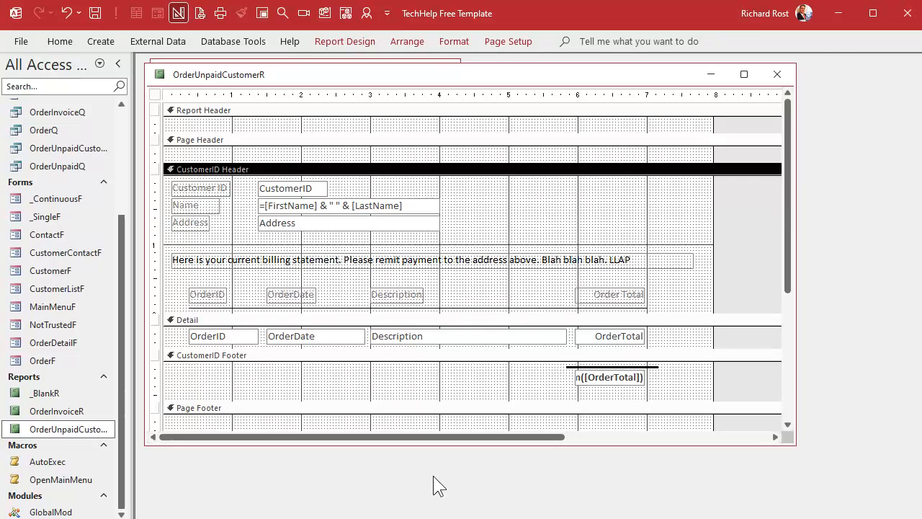
Enlarge the report window, make the Page Footer section taller, and slightly shorten the CustomerID Footer
drag(444, 444, 444, 493)
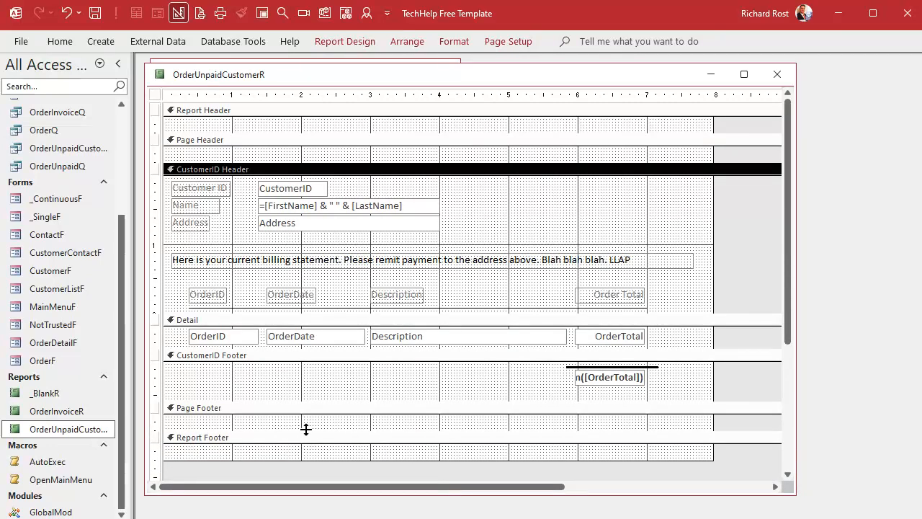
drag(306, 430, 310, 454)
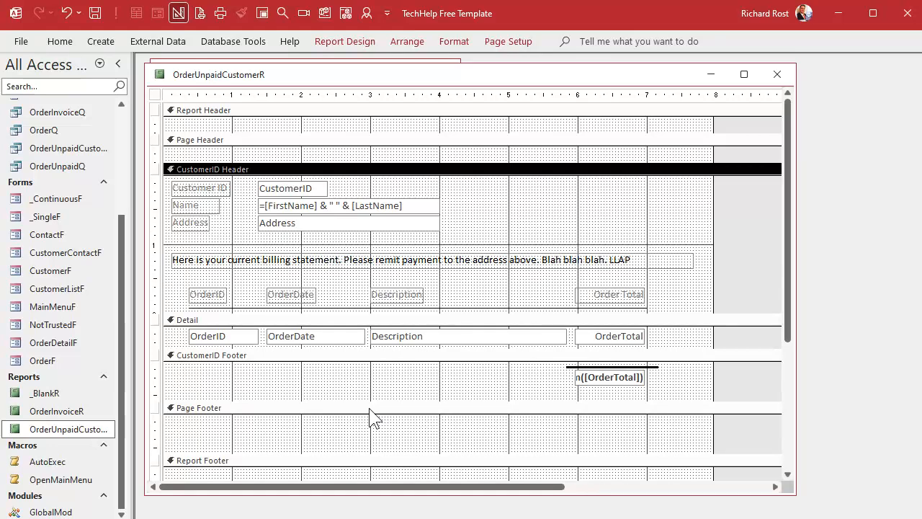
drag(380, 398, 386, 392)
Copy the billing statement label into the Page Footer, leaving a small gap from the section's upper and left edges
click(322, 265)
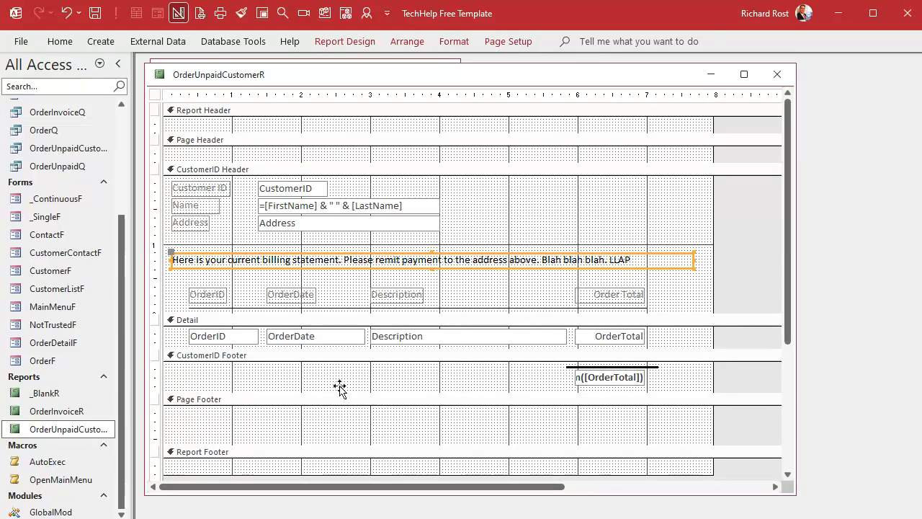
click(309, 437)
key(ctrl+v)
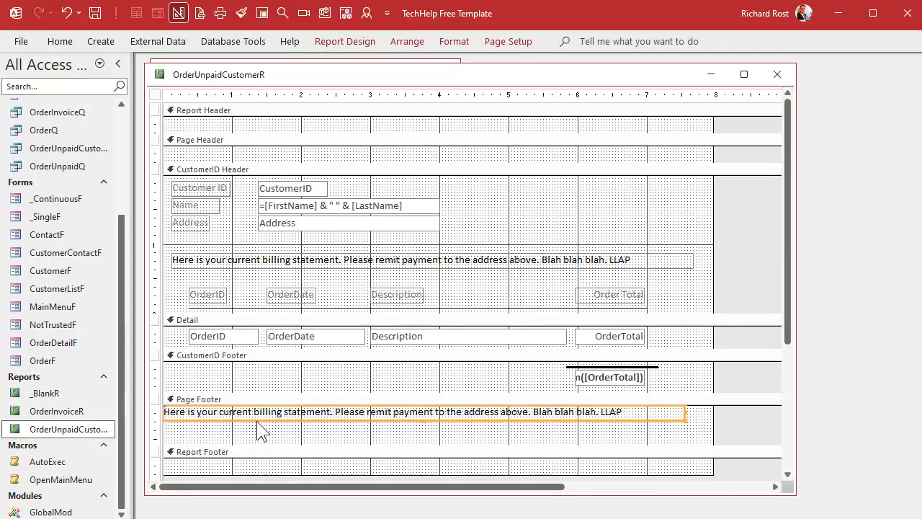
drag(257, 425, 265, 432)
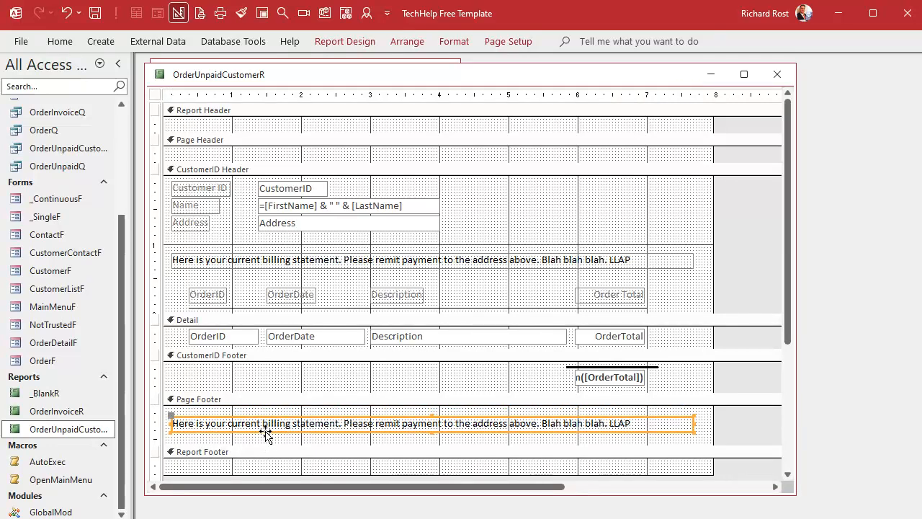
Replace the footer label's text with a thank-you, the contact's name and e-mail for questions, and "Please don't call him because he hates talking on the phone."
click(263, 425)
key(ctrl+a)
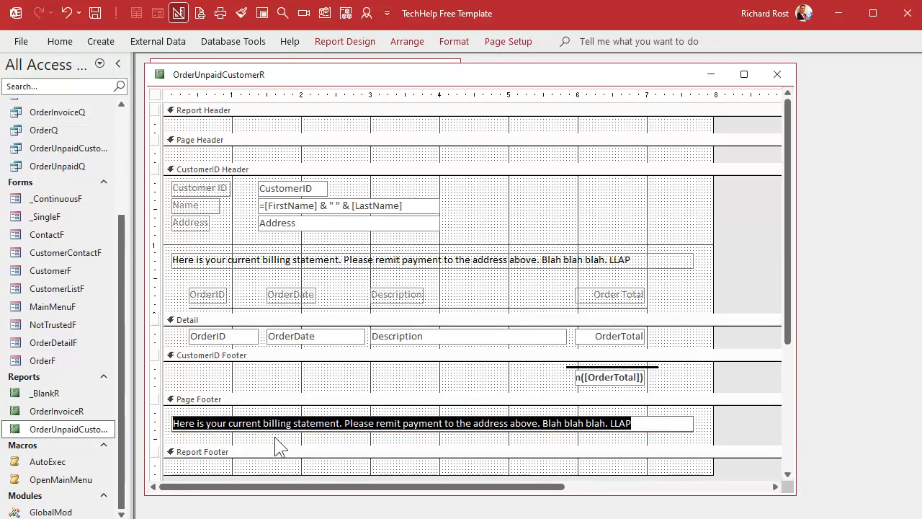
text(Than)
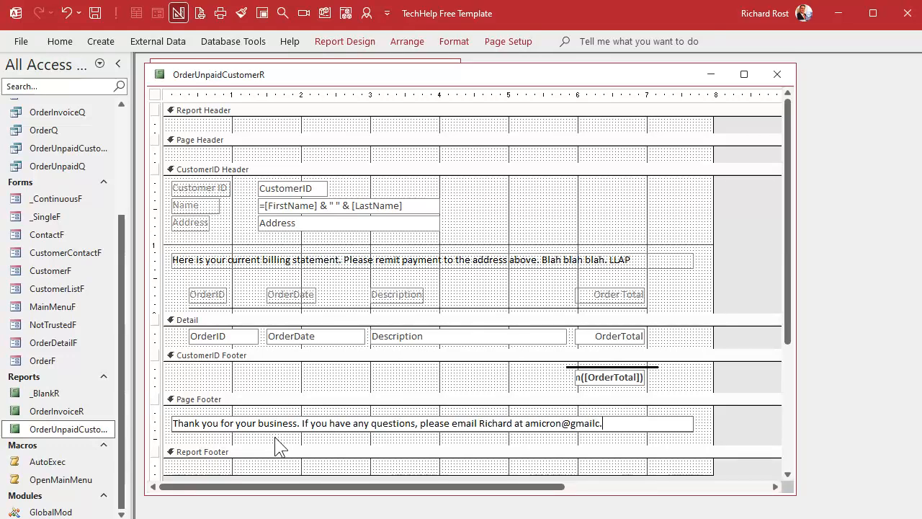
text(Please don't )
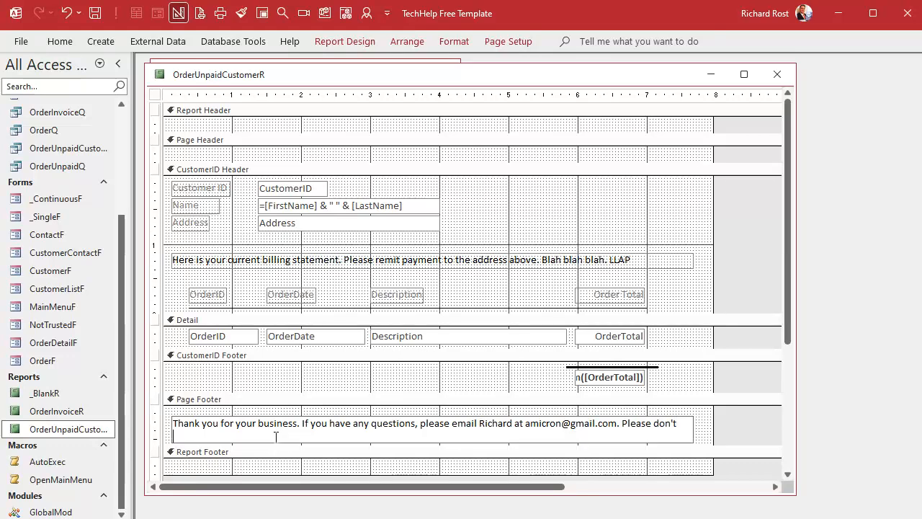
text(call him because he hate)
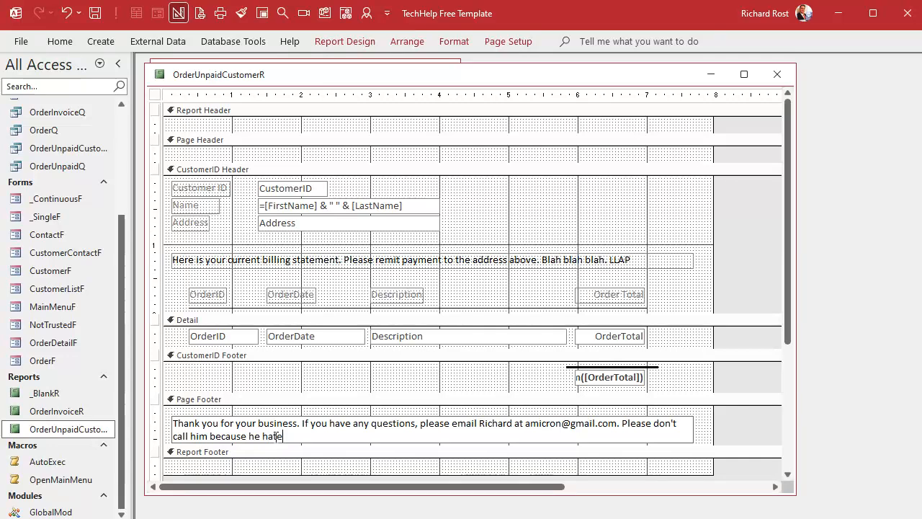
text(s talking on the phone.)
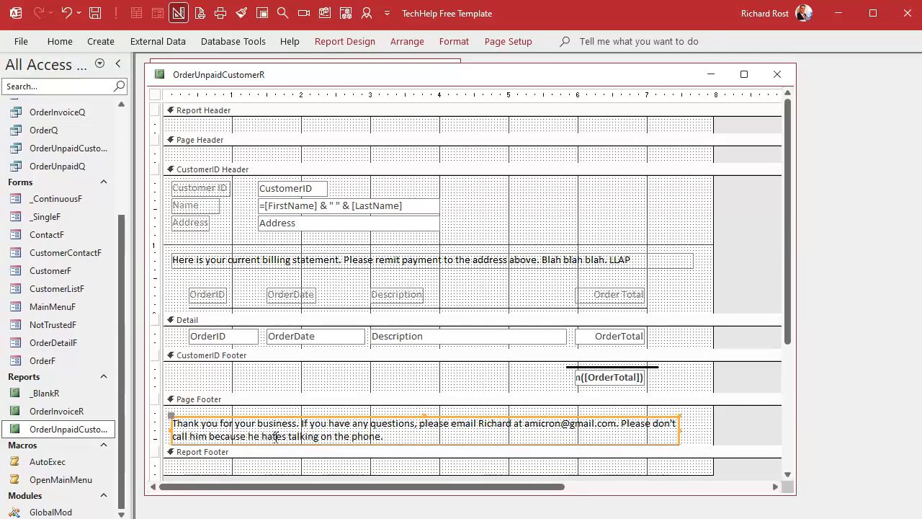
key(Return)
Make the Page Footer slightly taller and place a copy of the column-label underline above its message, extended to about 7.7 inches
drag(710, 450, 706, 458)
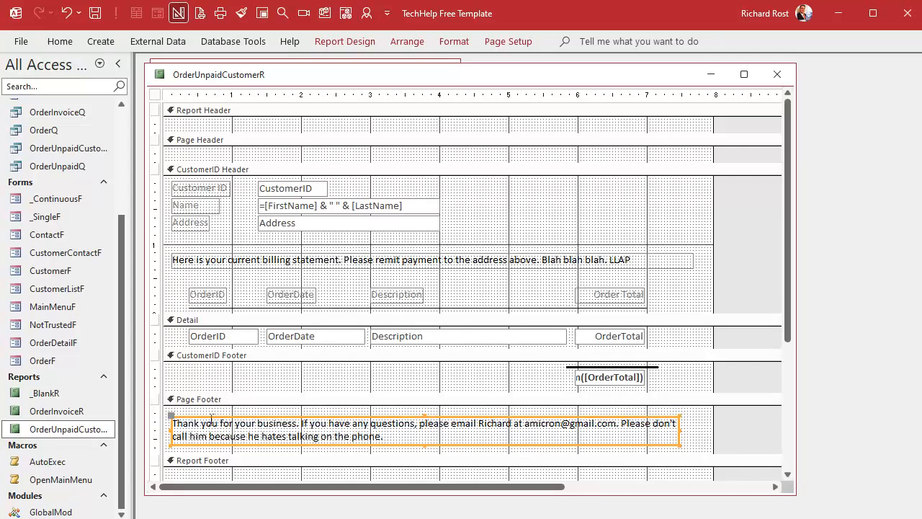
click(472, 247)
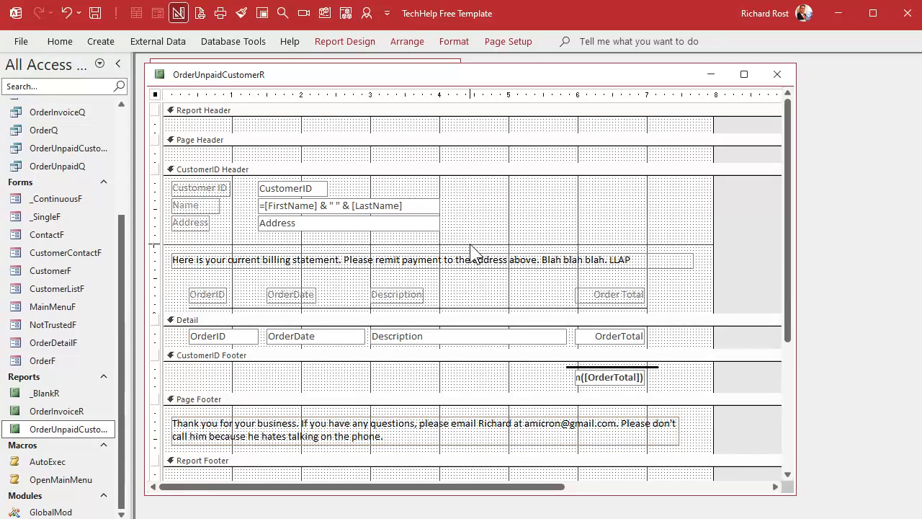
click(448, 308)
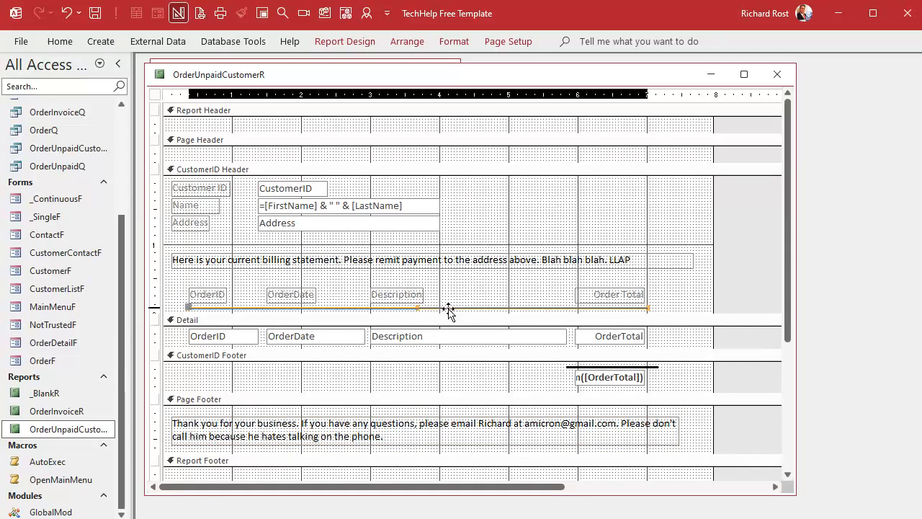
click(459, 419)
key(ctrl+v)
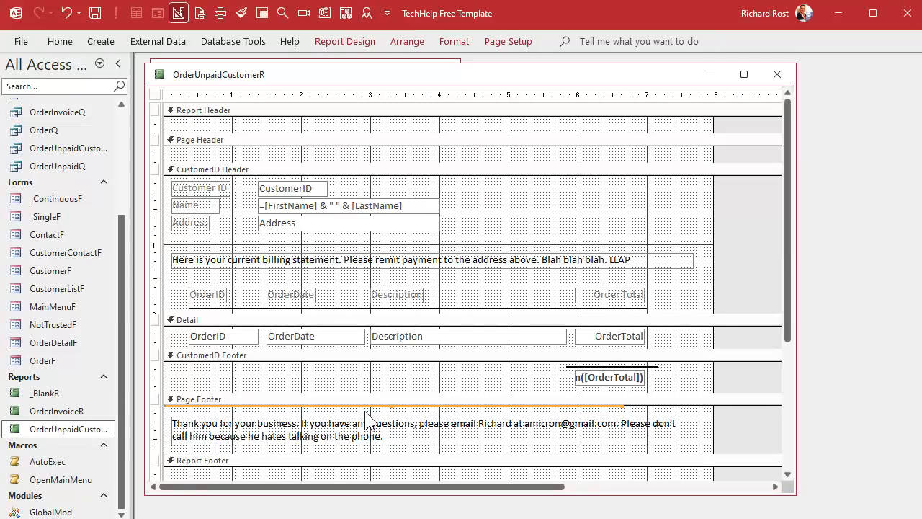
drag(367, 406, 380, 410)
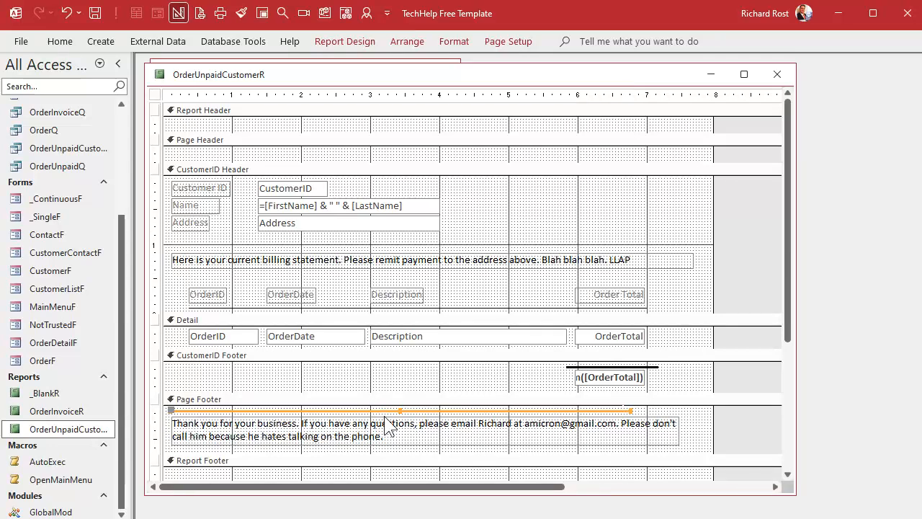
drag(631, 410, 703, 409)
click(697, 432)
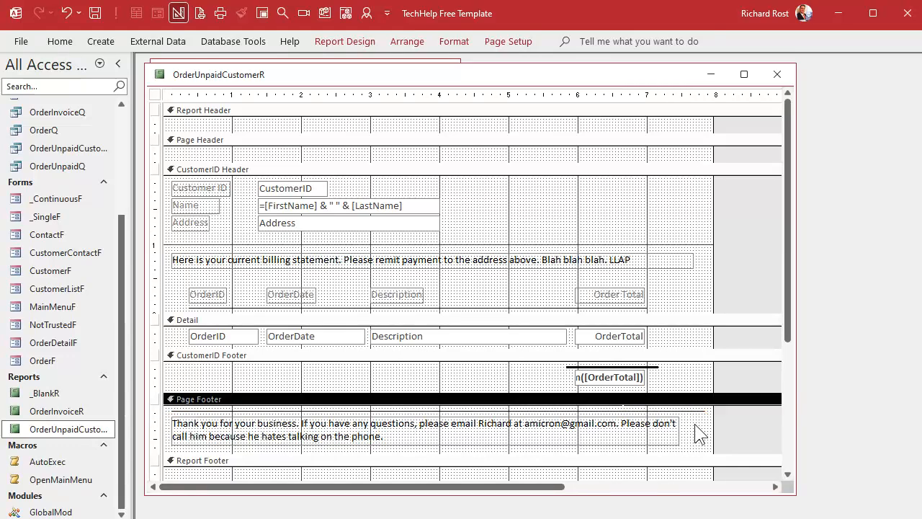
Check the statement's layout and page footer in Print Preview, moving the report window, and return to Design View
right_click(483, 75)
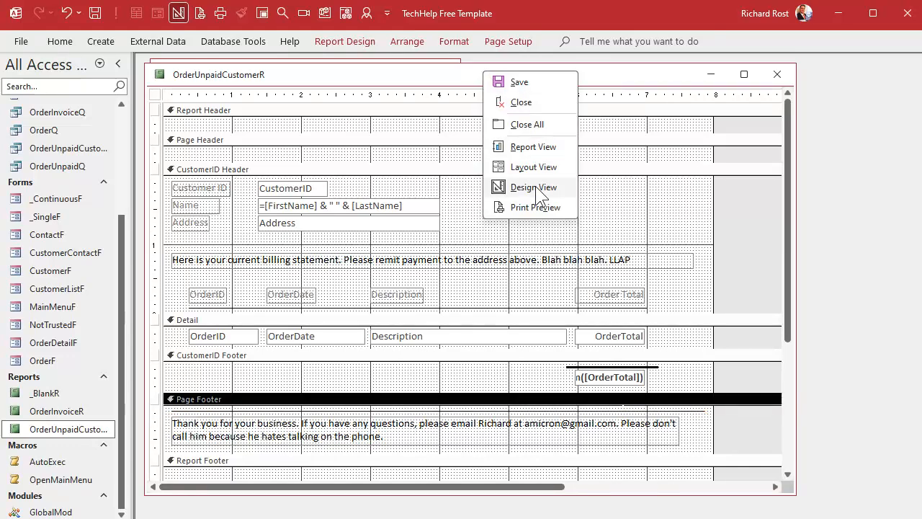
click(537, 206)
click(541, 209)
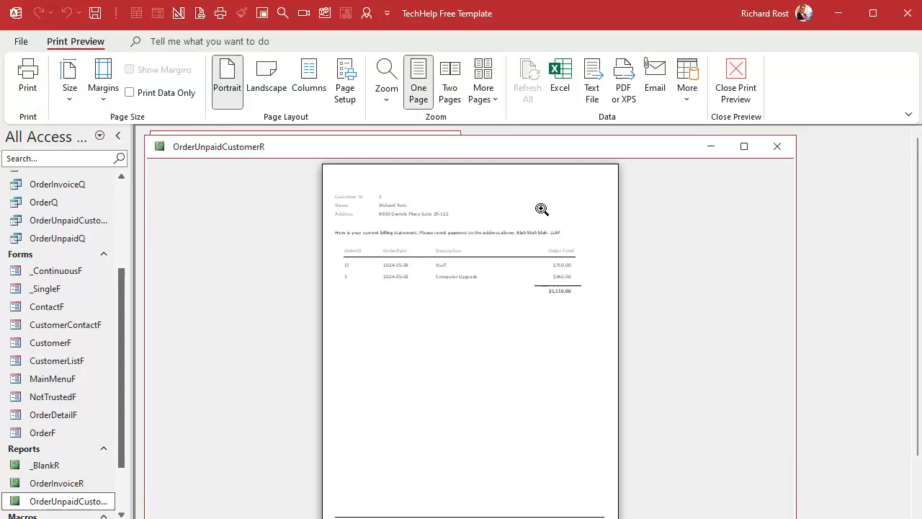
drag(492, 135, 513, 142)
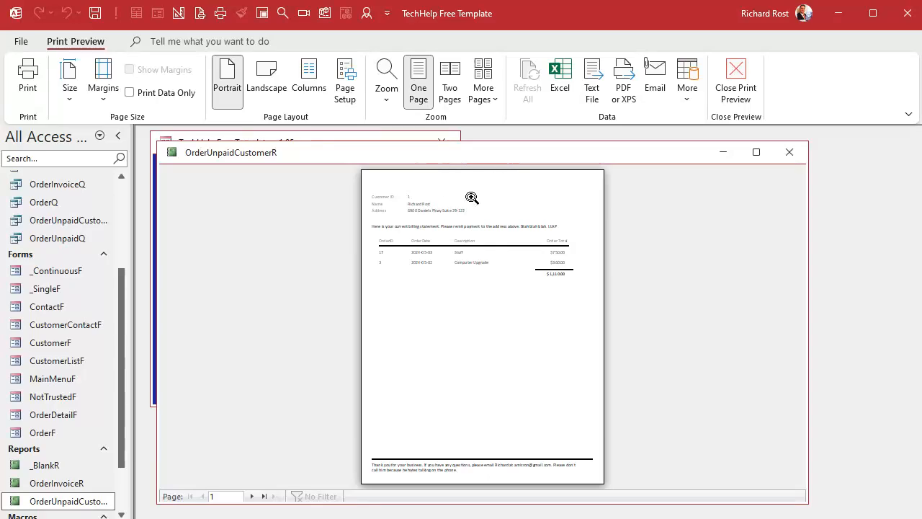
right_click(465, 157)
click(515, 274)
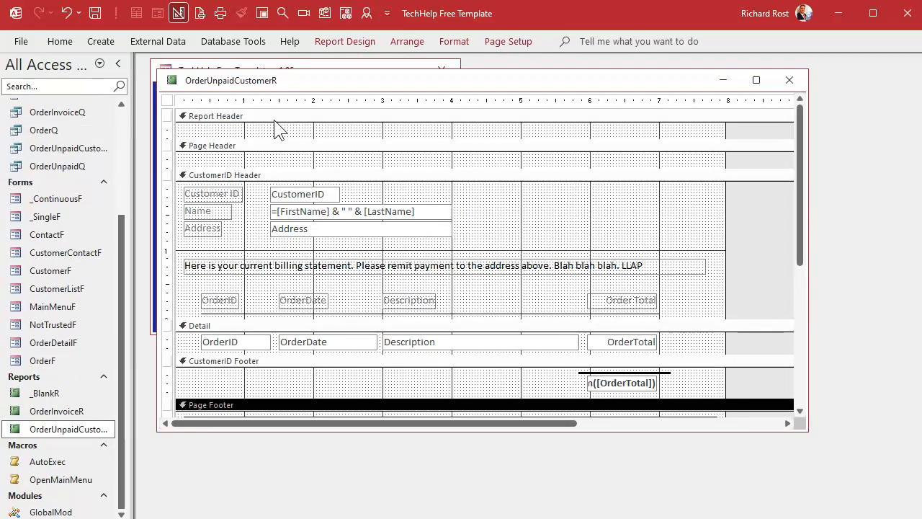
Collapse the Report Header to no height and enlarge the Page Header to about 1.3 inches tall
drag(284, 137, 290, 115)
scroll(380, 281, down, 5)
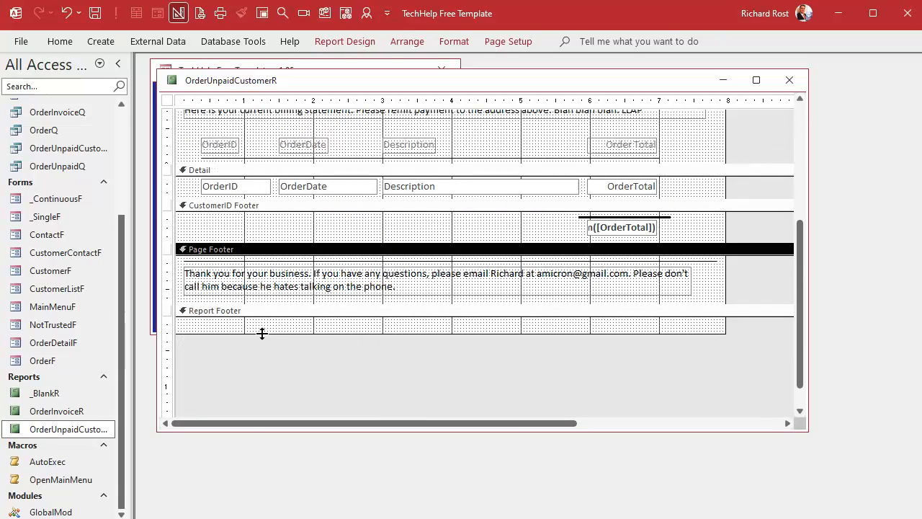
scroll(397, 238, up, 5)
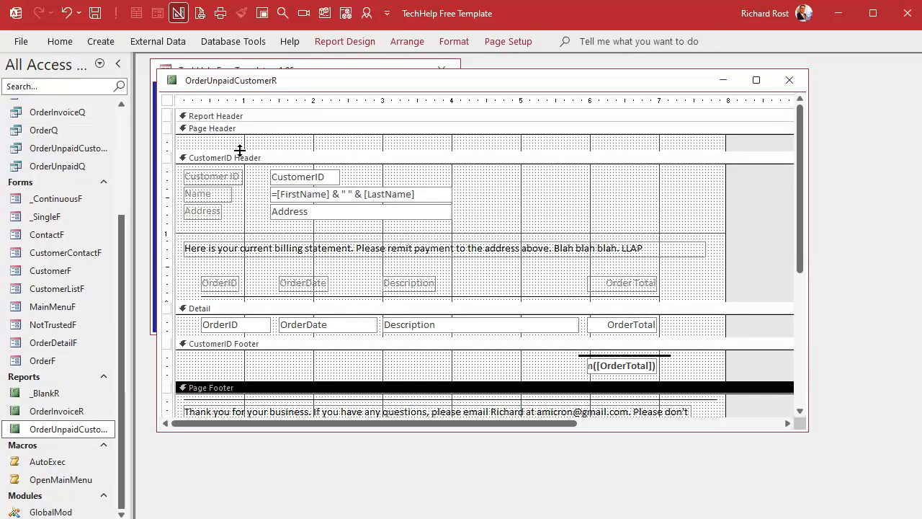
drag(239, 149, 252, 226)
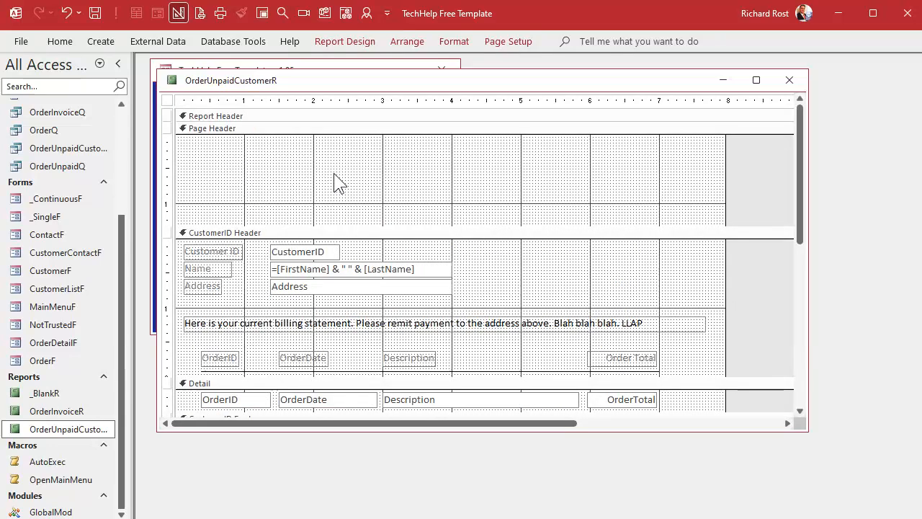
Copy the OrderID column label into the Page Header and enlarge it to about 5.3 by 1.1 inches
click(360, 320)
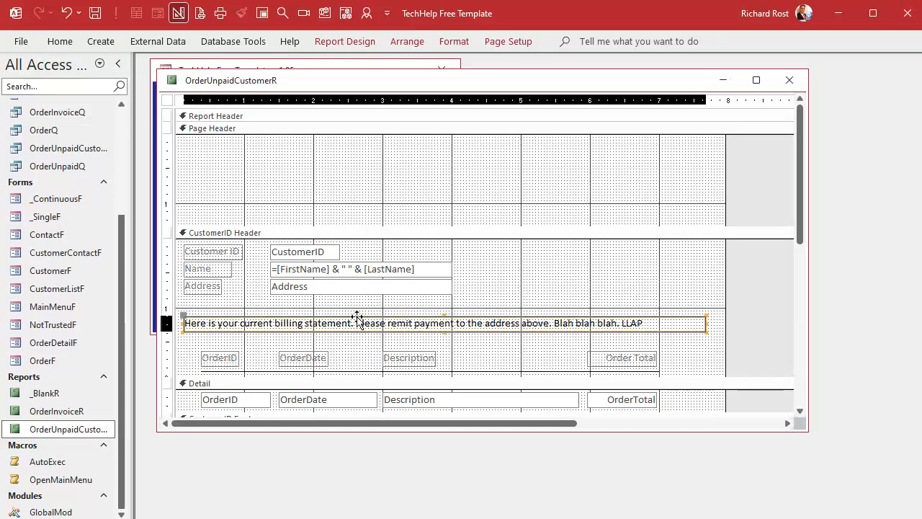
click(230, 358)
key(ctrl+c)
click(267, 163)
key(ctrl+v)
click(228, 180)
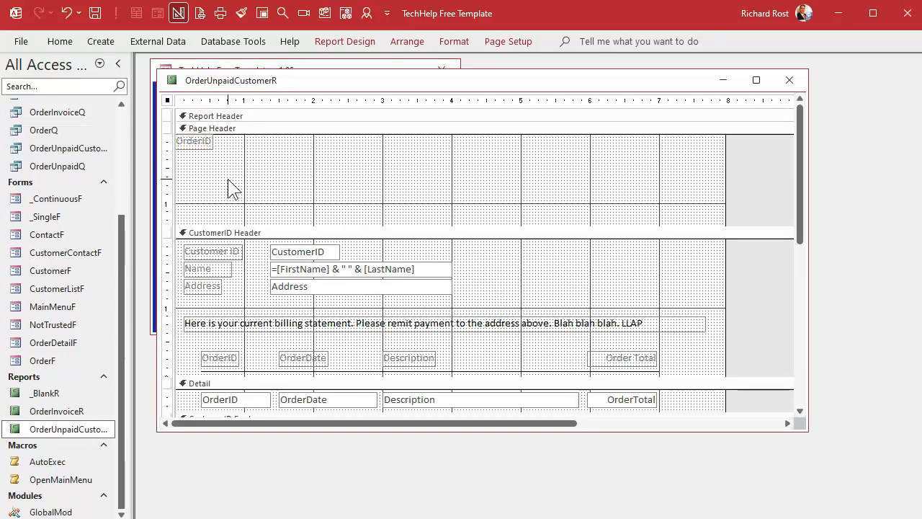
drag(209, 143, 544, 214)
Replace the text of the large Page Header label with "STATEMENT"
double_click(230, 152)
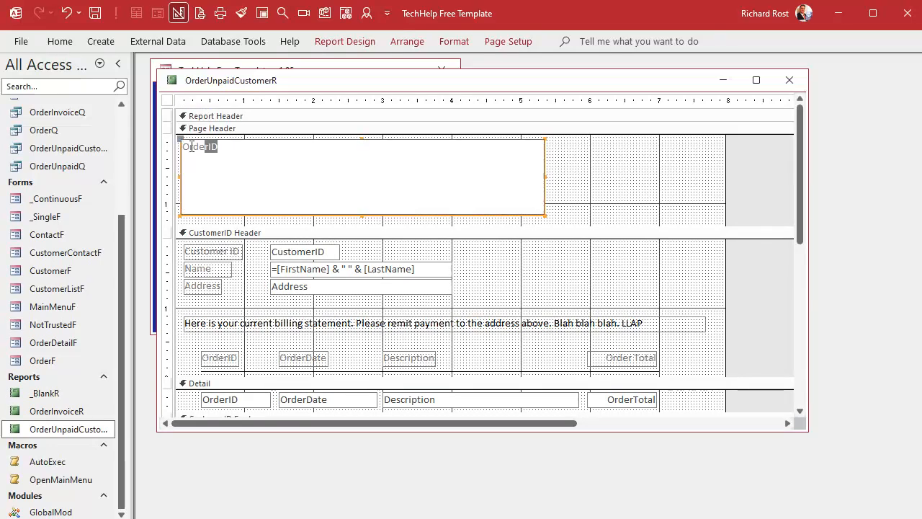
text(S)
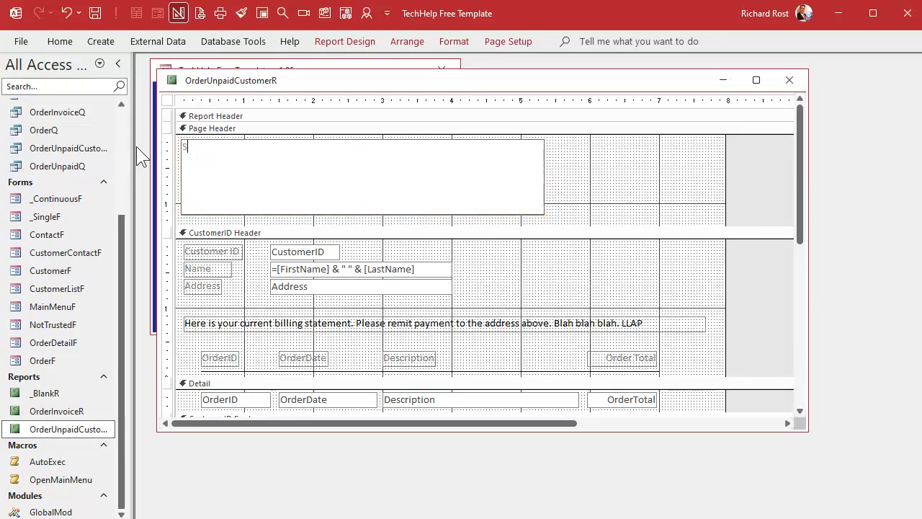
text(TATEMENT)
key(Return)
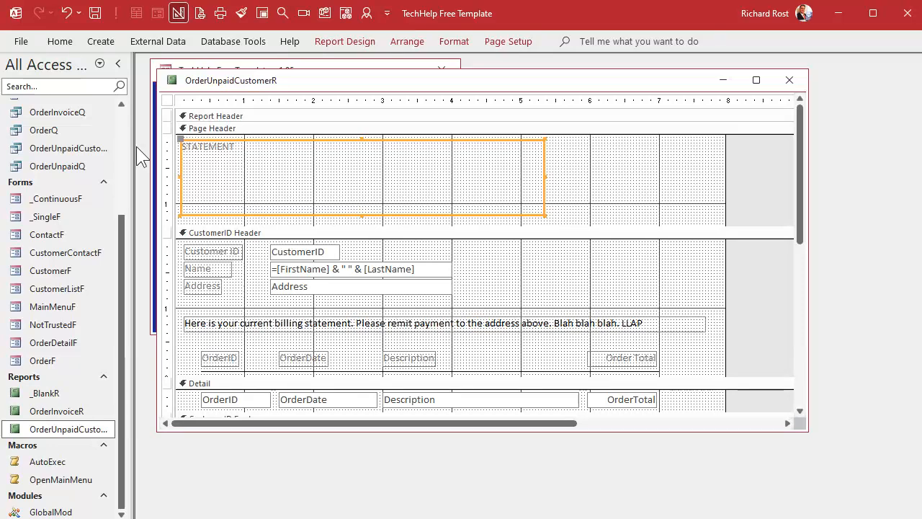
Set the STATEMENT label's font color to black and its font to Times New Roman
click(464, 43)
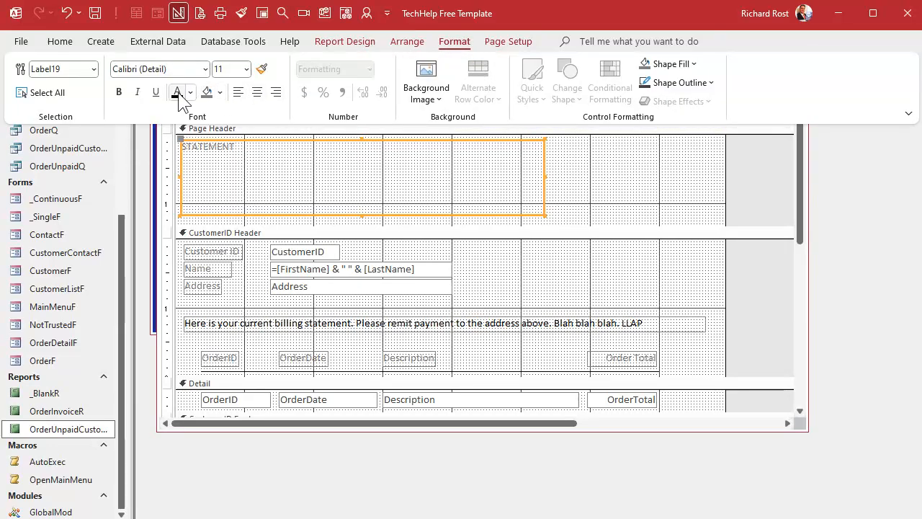
click(176, 93)
click(206, 69)
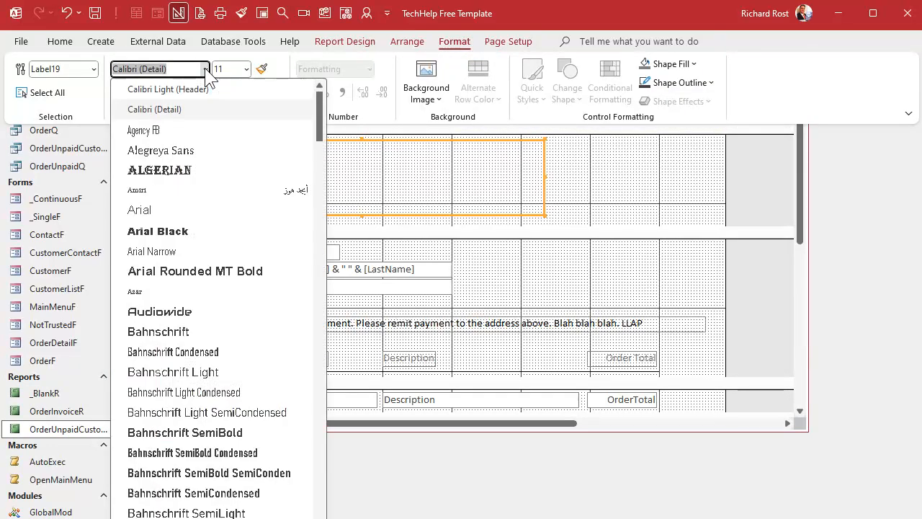
text(Times New Roman)
key(Return)
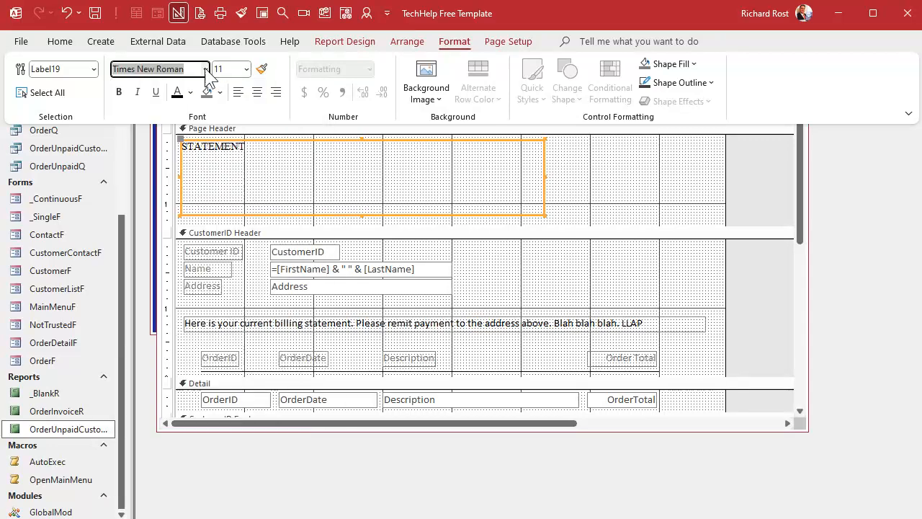
Set the STATEMENT label's font size to 48 and make its text bold
click(247, 69)
click(232, 311)
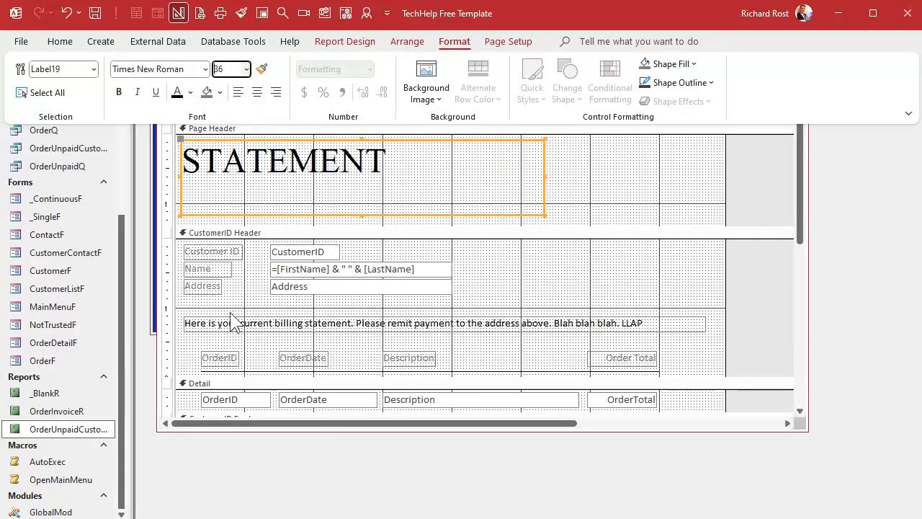
click(246, 68)
click(228, 321)
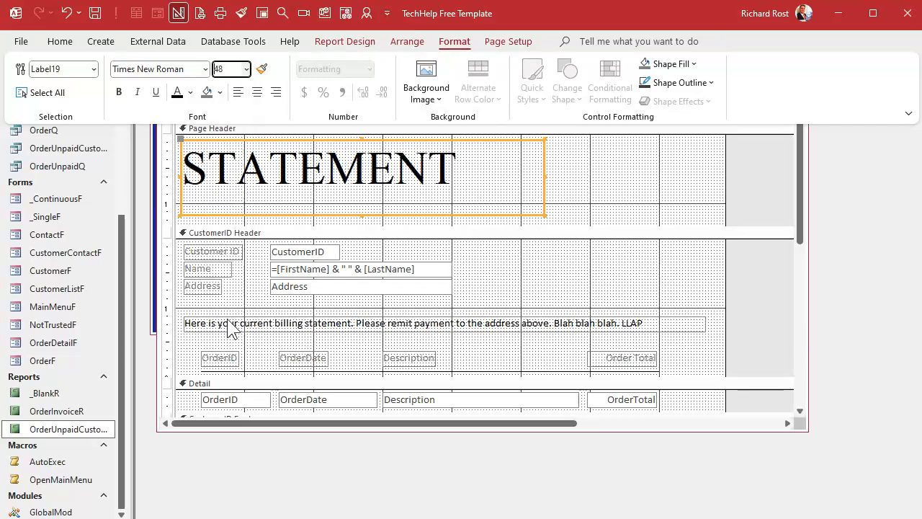
click(559, 179)
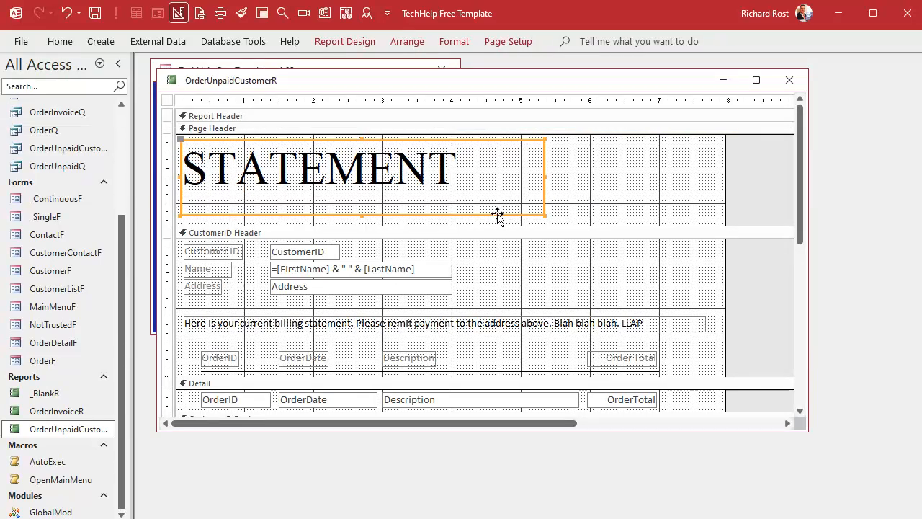
key(ctrl+b)
click(565, 191)
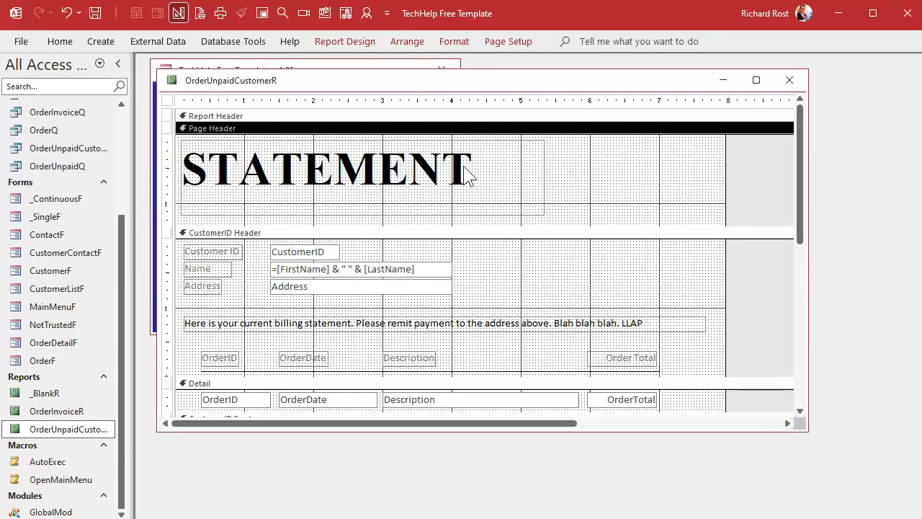
Shrink the STATEMENT label in the Page Header to about 4.5 by 0.8 inches so it fits its text
click(467, 175)
drag(362, 215, 362, 194)
drag(545, 168, 491, 168)
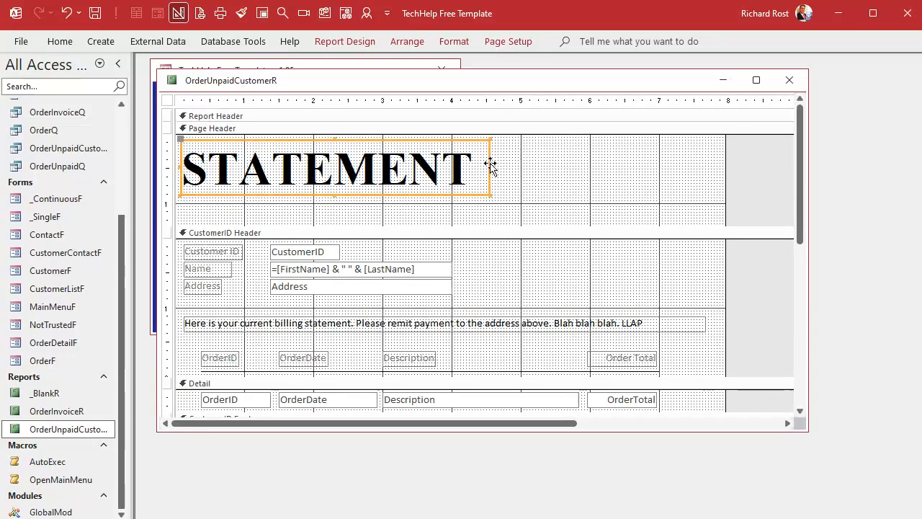
click(541, 169)
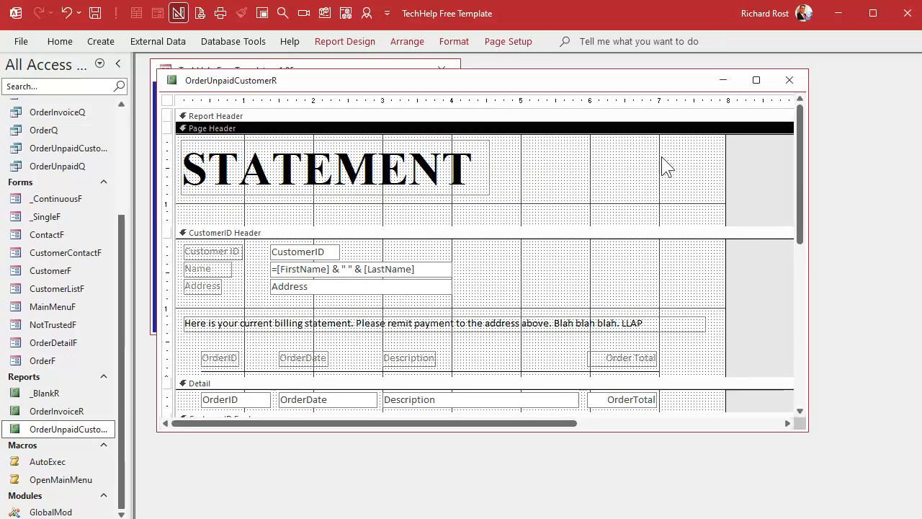
Copy the billing message label from the CustomerID Header into the Page Header
click(532, 319)
key(ctrl+c)
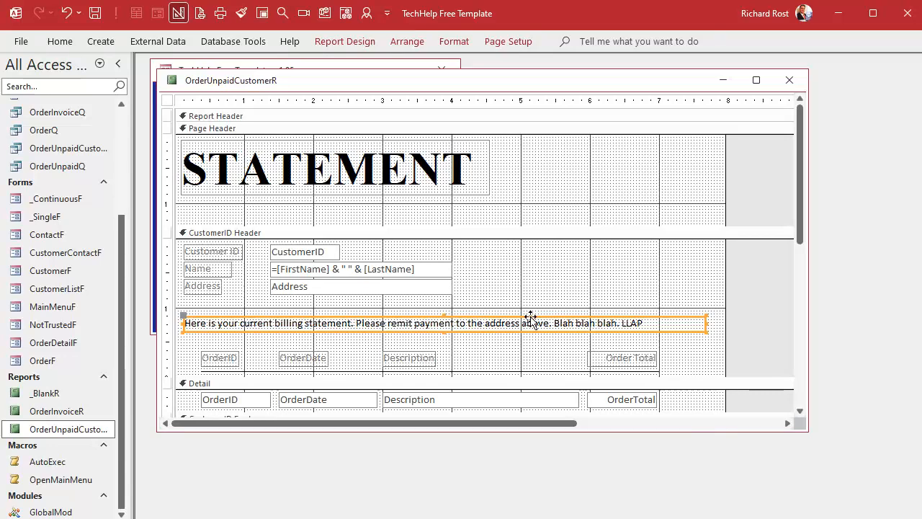
click(514, 192)
key(ctrl+v)
Replace the copied Page Header label's text with three lines: "PCResale.NET" followed by the company's postal address
click(609, 139)
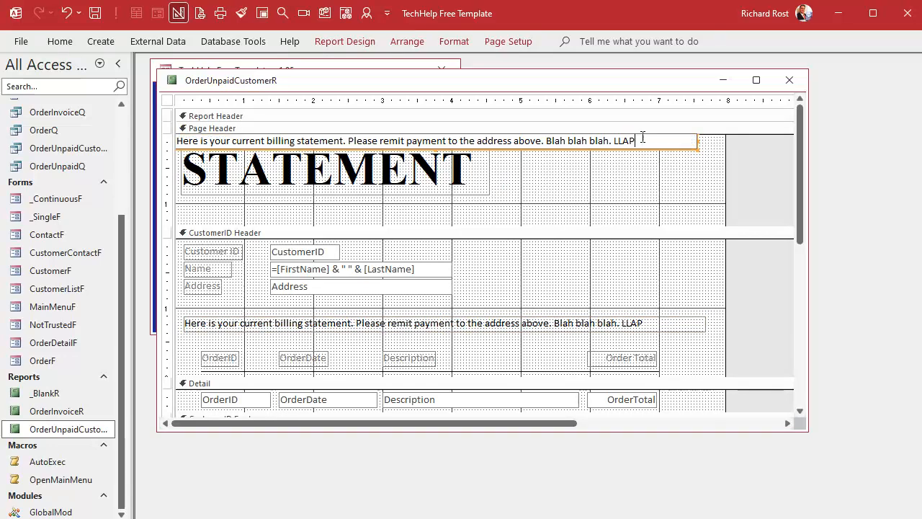
drag(636, 141, 139, 132)
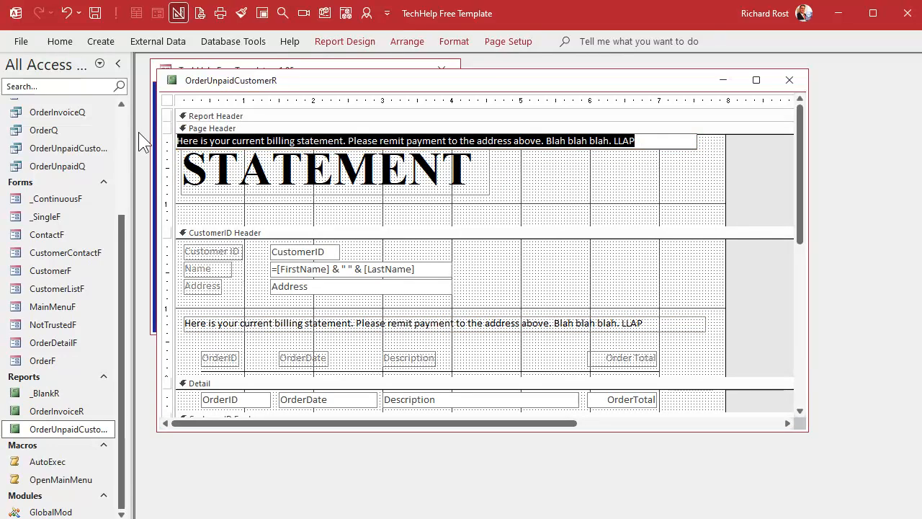
text(PCResale.NET)
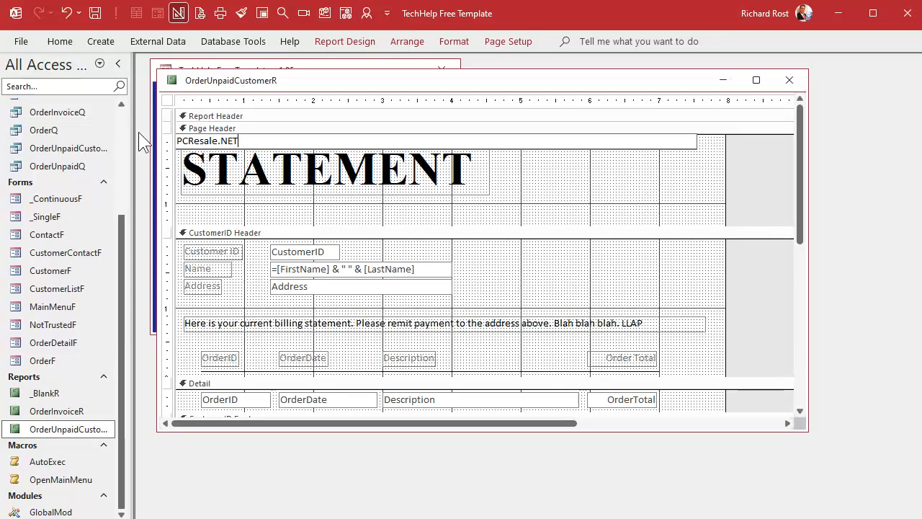
key(ctrl+Return)
text(PO Box 101)
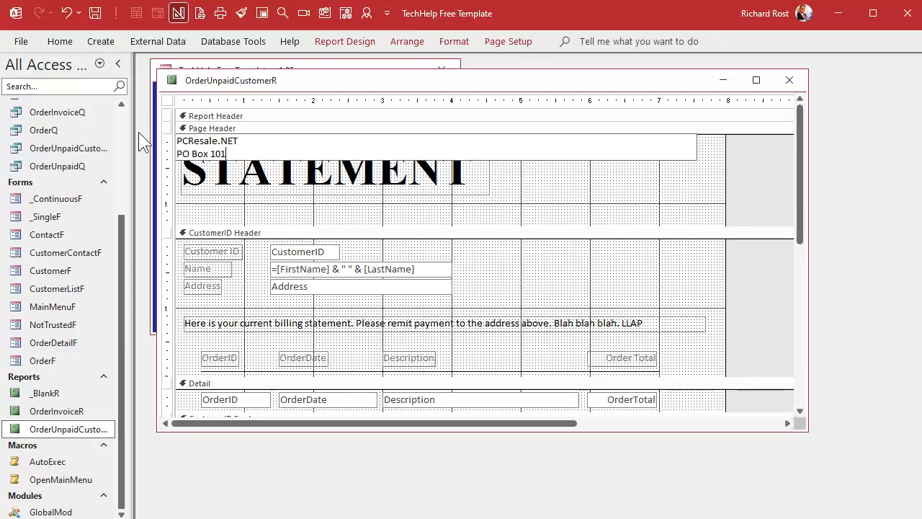
key(ctrl+Return)
text(C)
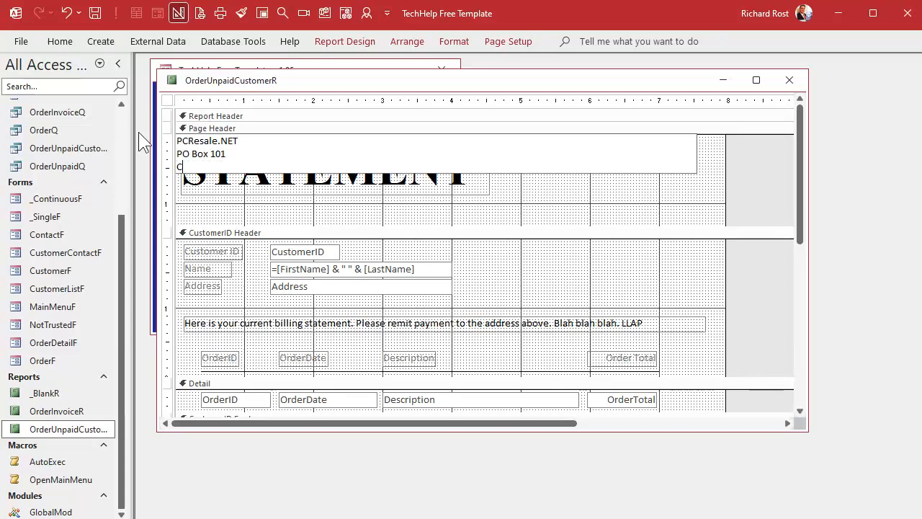
text(ape Coral FL 33904)
key(Return)
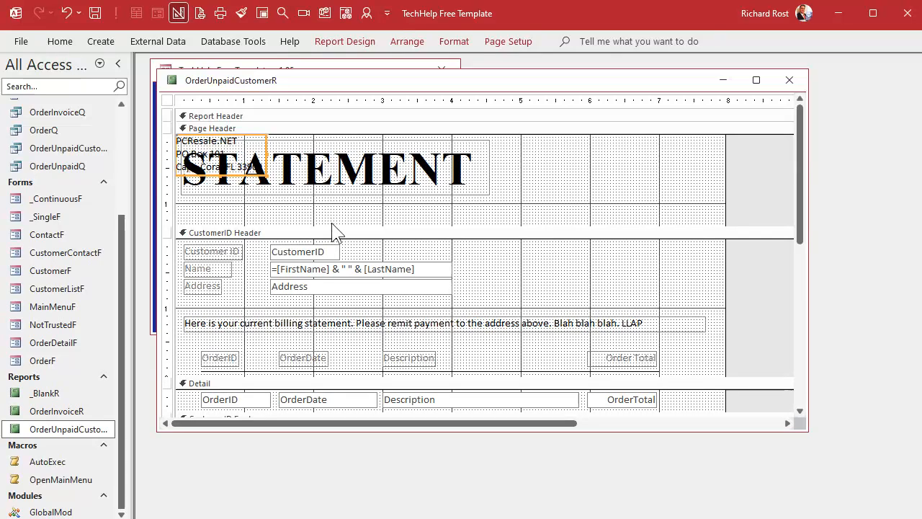
Move the company address label to the right end of the Page Header and right-align its text
drag(243, 178, 696, 181)
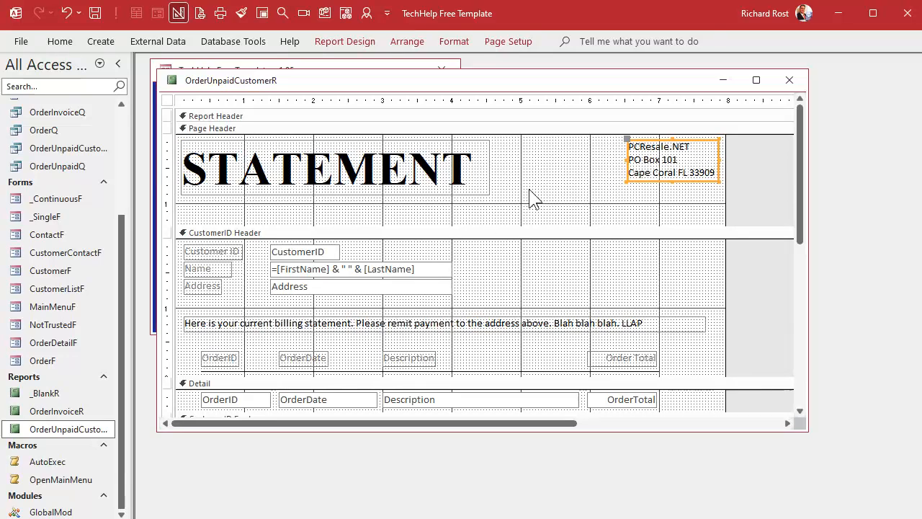
click(454, 43)
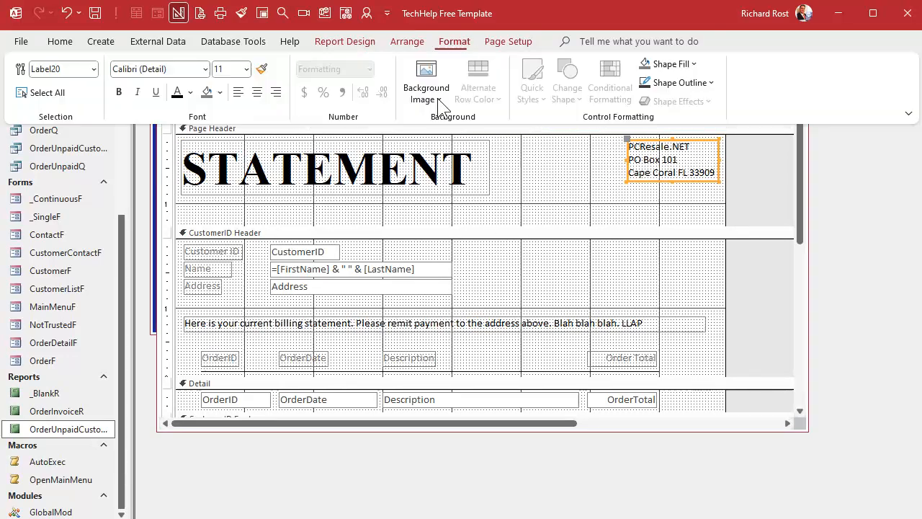
click(276, 91)
click(553, 179)
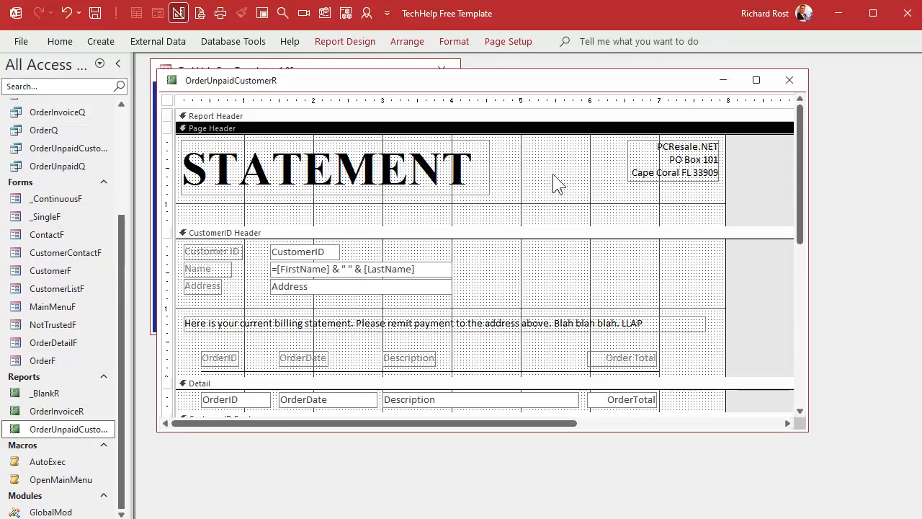
scroll(565, 274, down, 3)
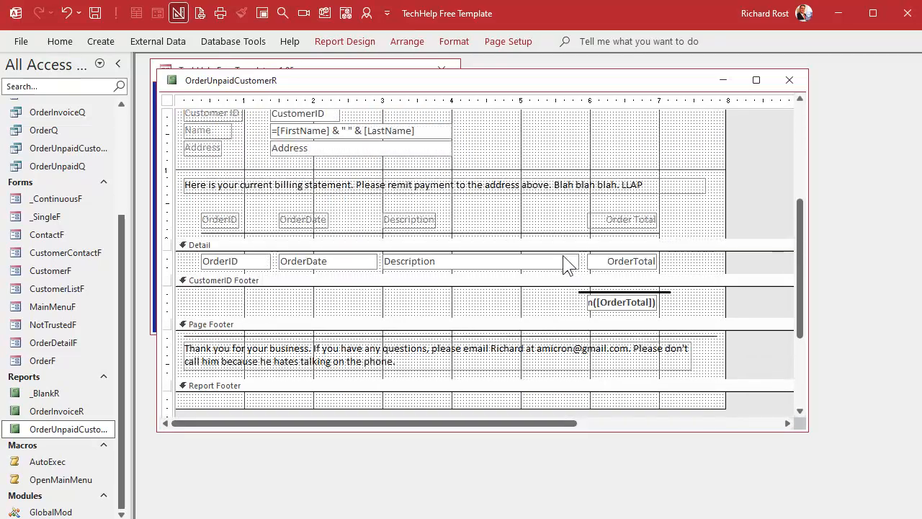
click(533, 335)
scroll(533, 335, up, 3)
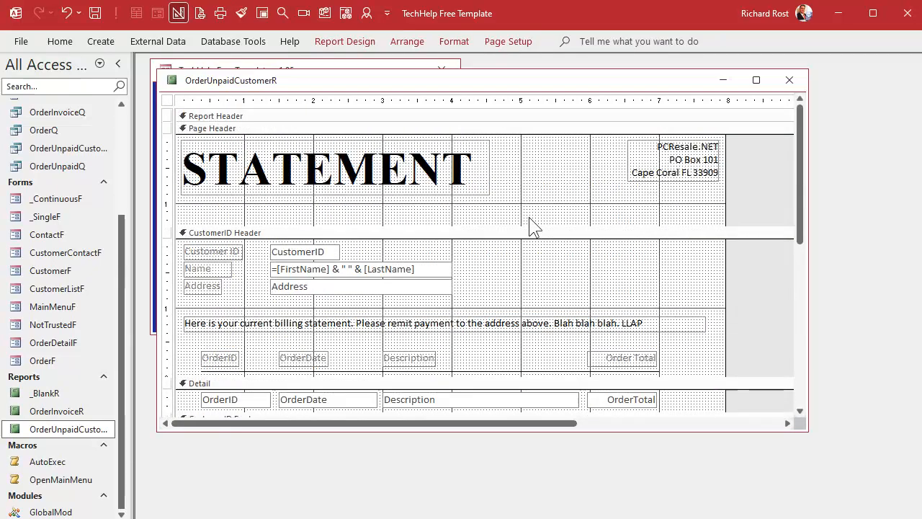
click(531, 193)
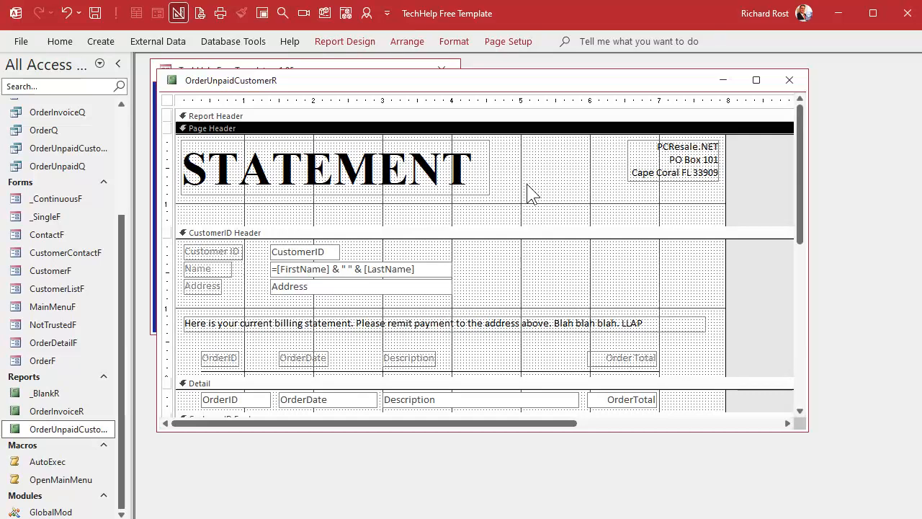
Rearrange the CustomerID Header with the CustomerID label and field at the right and the name and address fields at the left margin without labels
drag(297, 255, 662, 255)
drag(194, 253, 260, 271)
key(Delete)
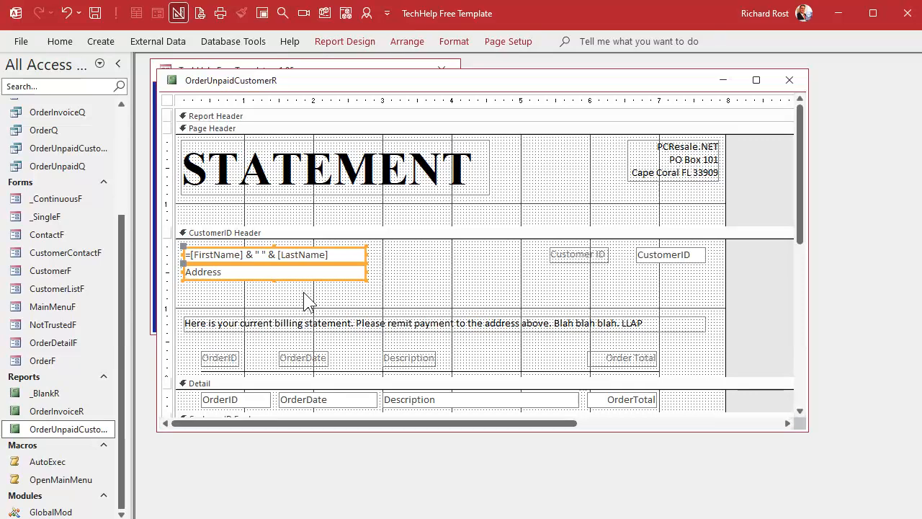
click(433, 275)
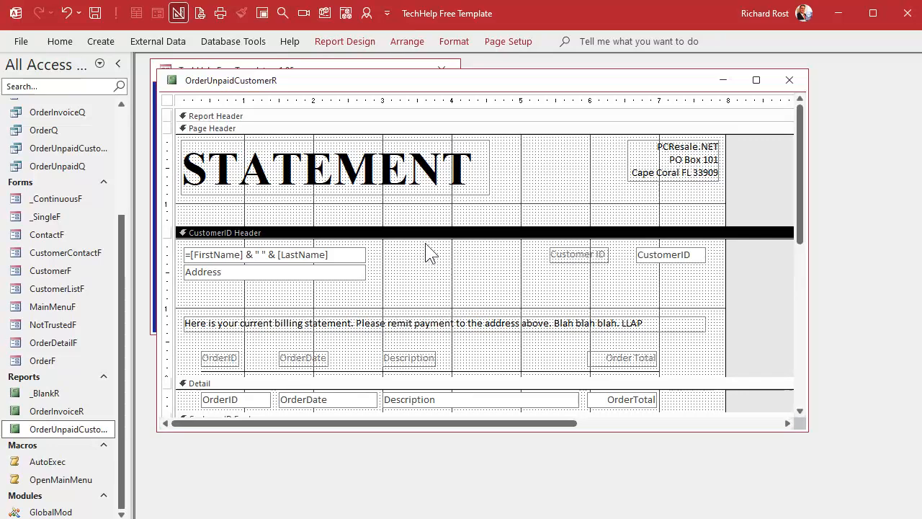
Make the customer name and Address fields in the CustomerID Header bold
drag(412, 246, 236, 294)
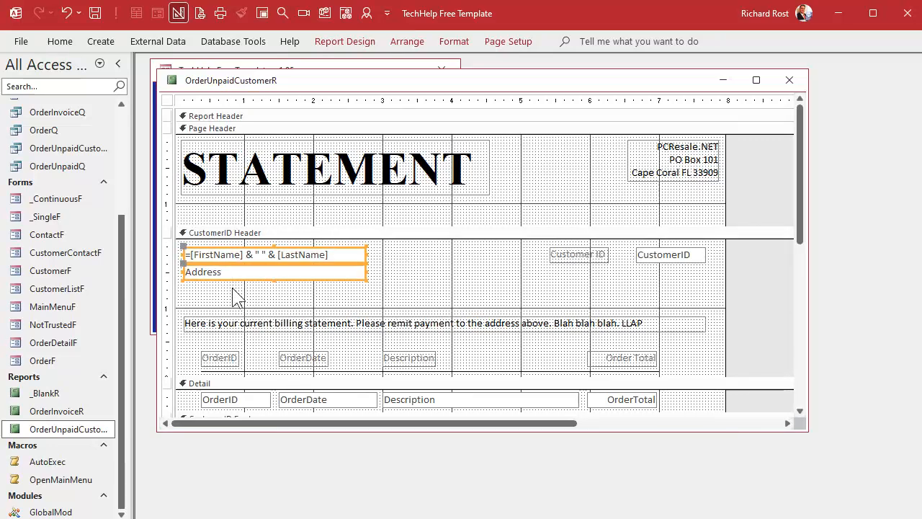
key(ctrl+b)
click(445, 279)
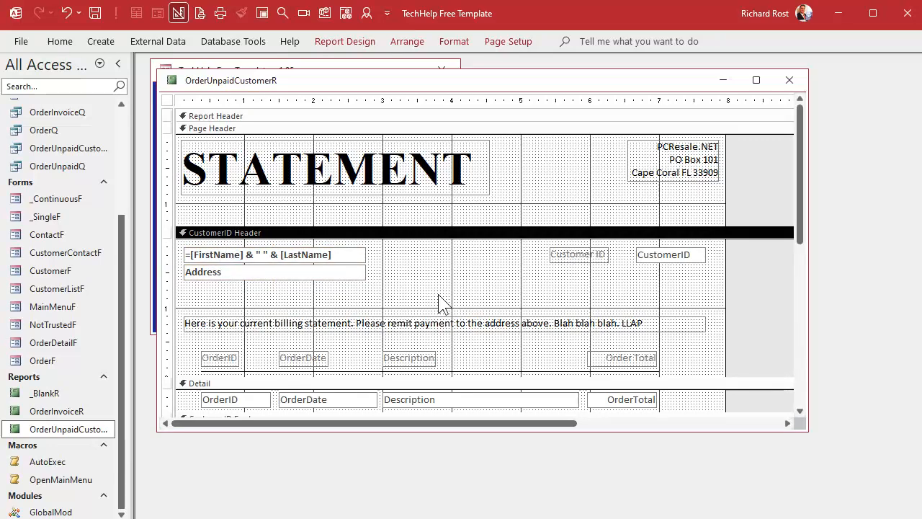
Check the statement's header, customer details and order lines in Print Preview, then return to Design View
right_click(522, 80)
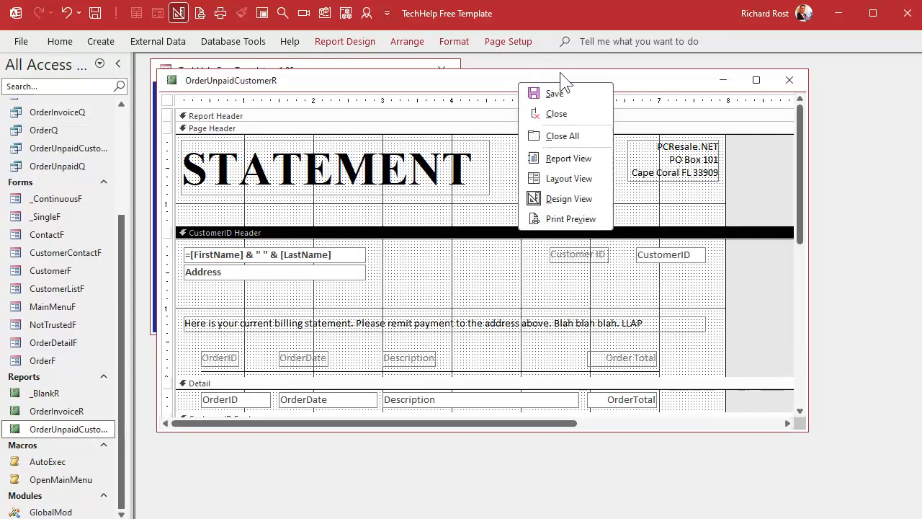
click(550, 217)
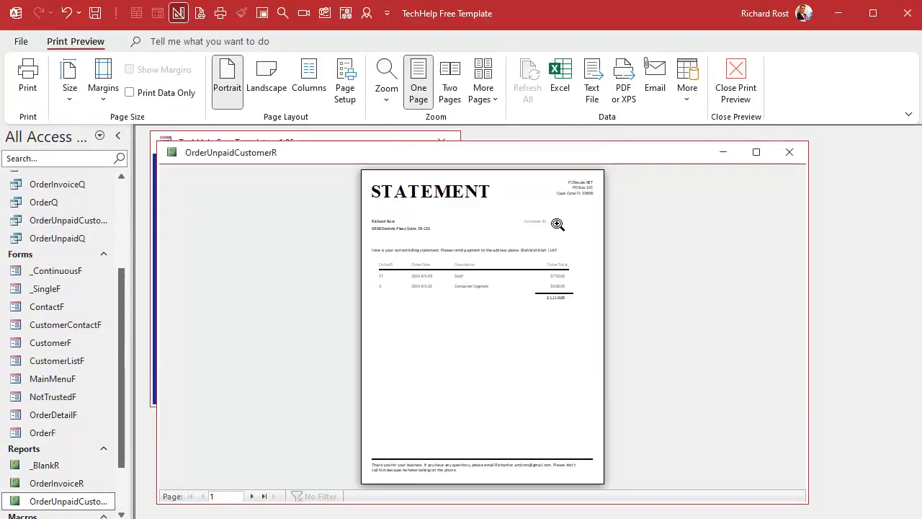
click(490, 202)
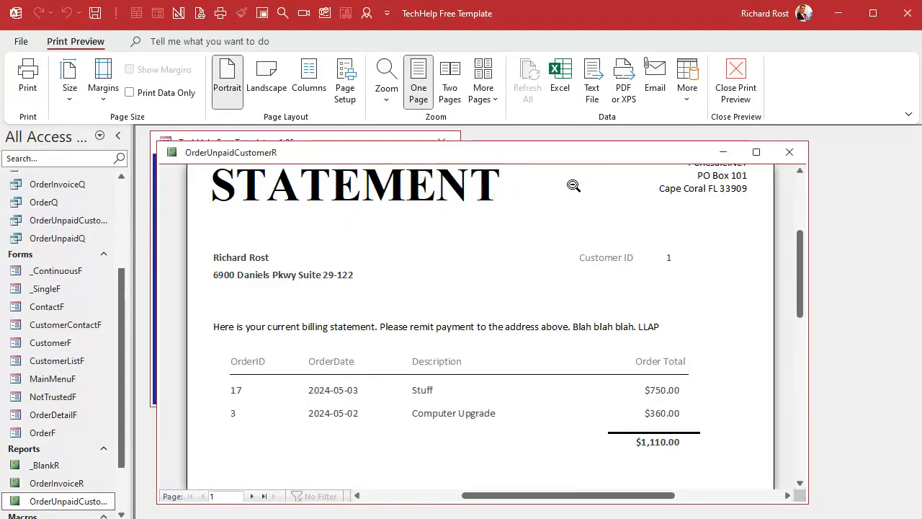
drag(802, 256, 802, 233)
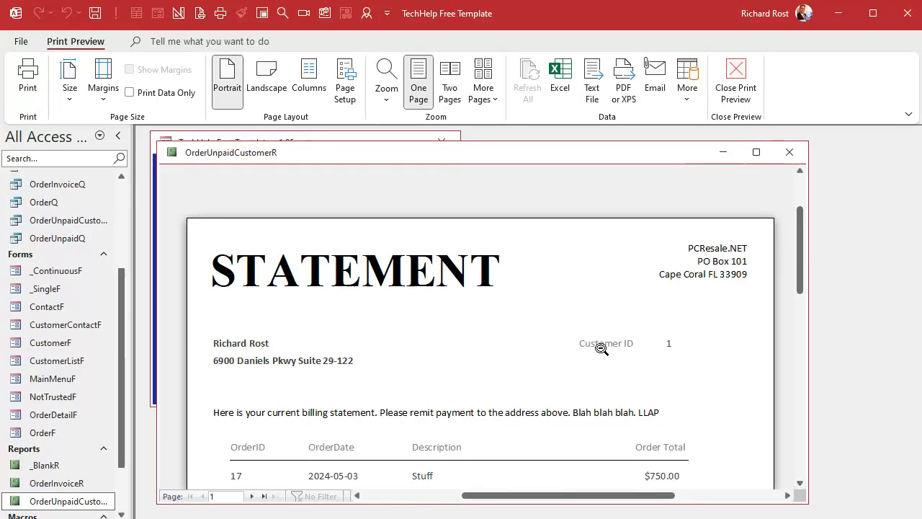
scroll(808, 278, down, 3)
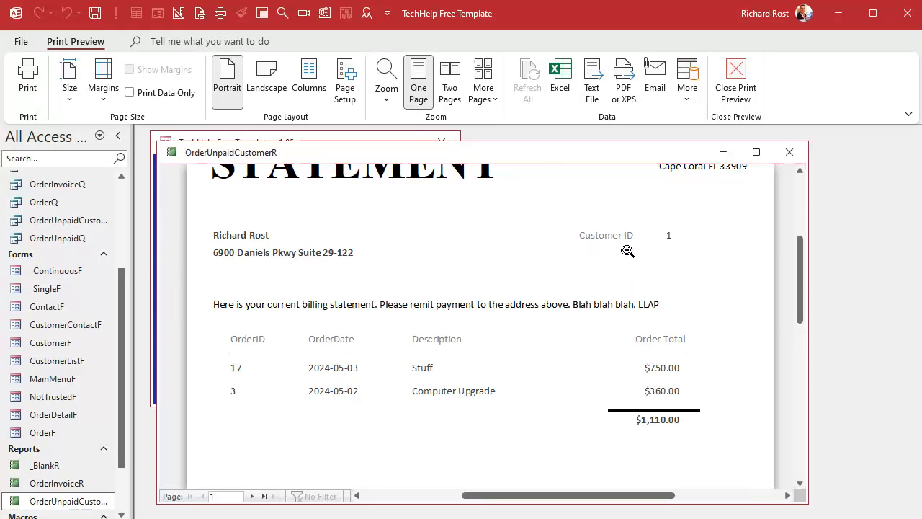
right_click(526, 153)
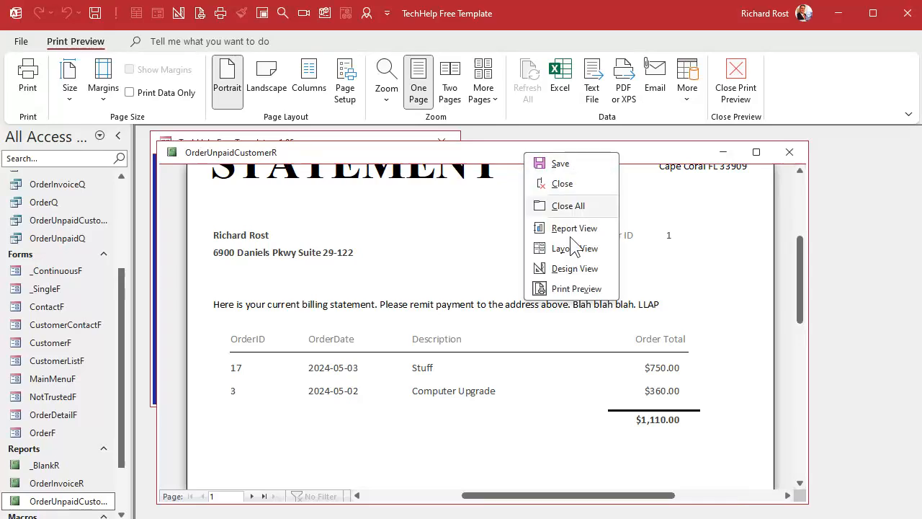
click(581, 268)
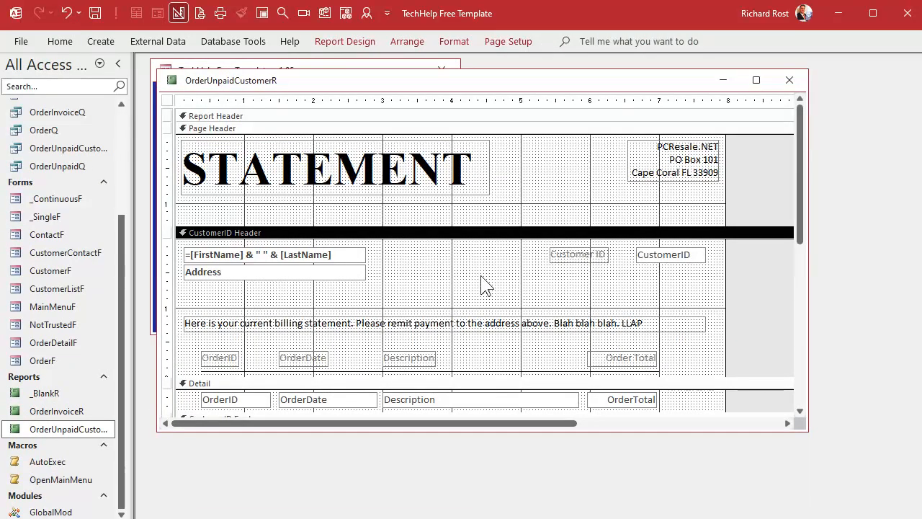
Duplicate the CustomerID field with its label and place the copy directly beneath the original
click(661, 256)
key(ctrl+v)
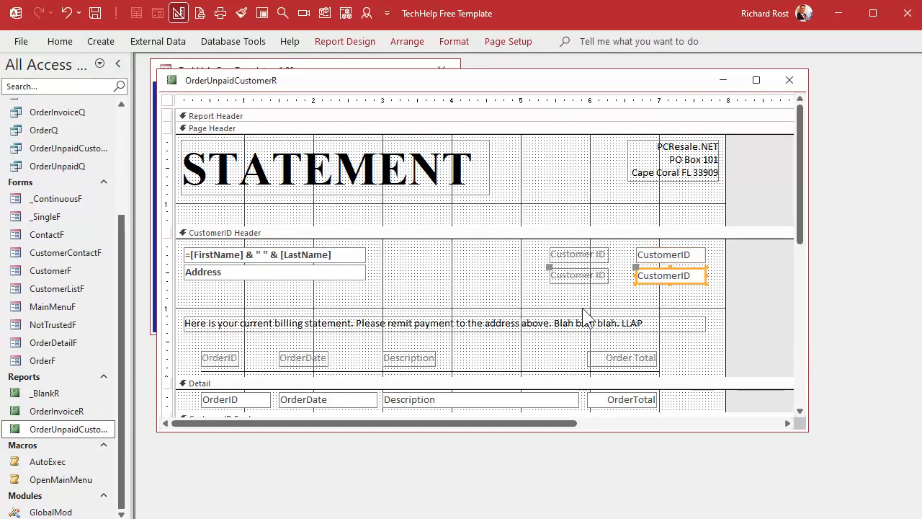
click(496, 296)
click(652, 275)
drag(651, 275, 652, 271)
Change the duplicated field's label to "Statement Date"
click(597, 273)
click(579, 273)
key(ctrl+a)
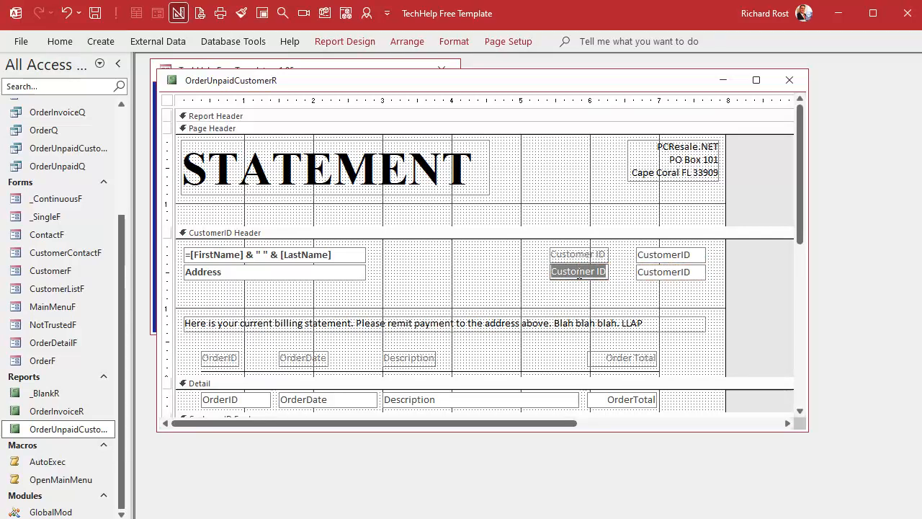
text(Statement Date)
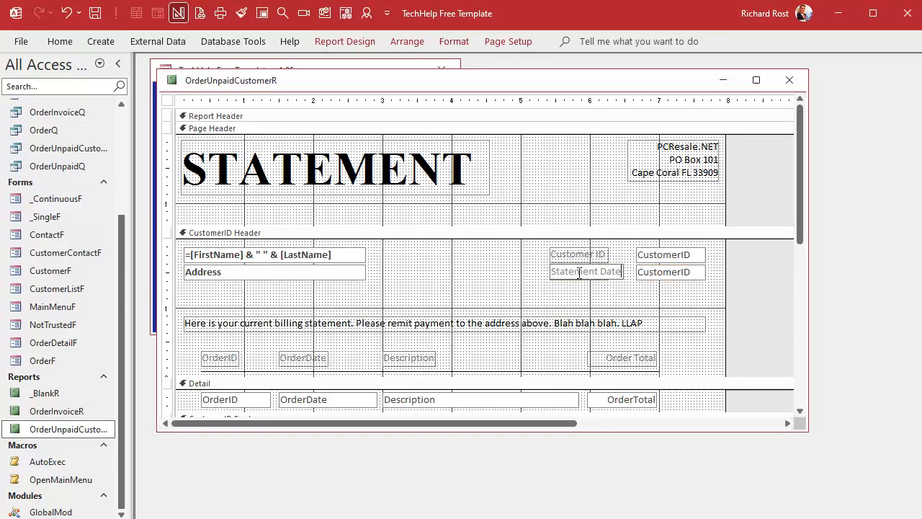
key(Return)
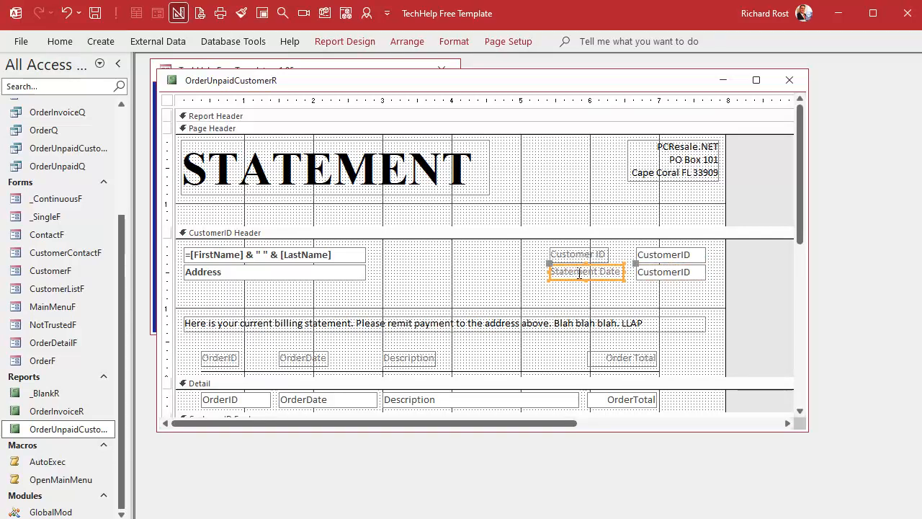
Name the duplicated text box StatementDate and set its control source to =Date()
double_click(683, 280)
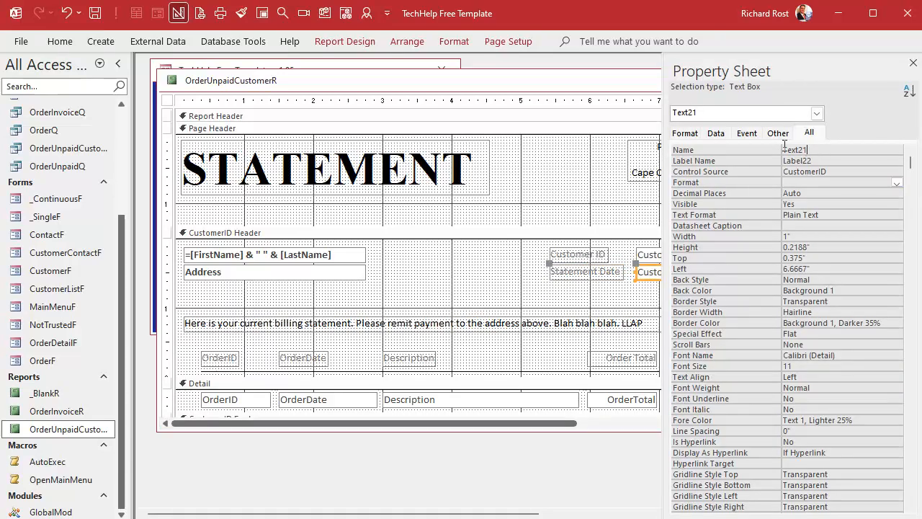
text(StatementDate)
key(Return)
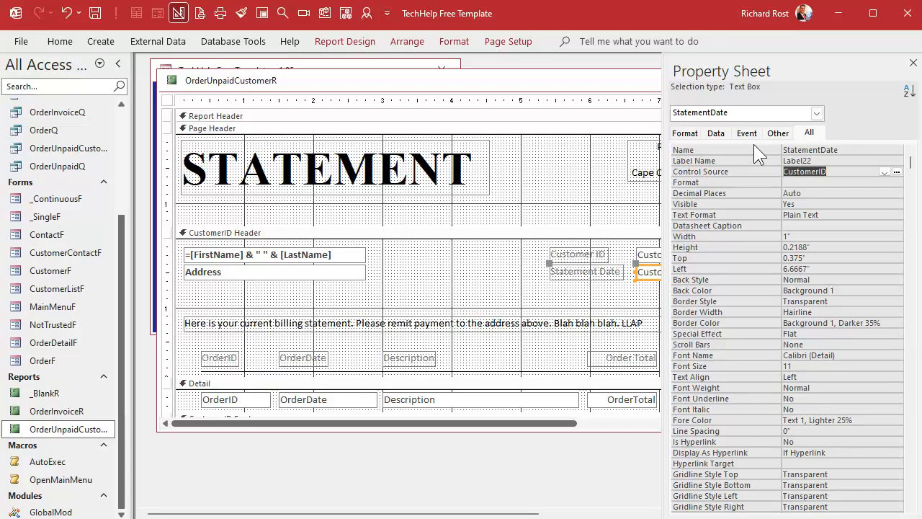
text(=Date)
key(Return)
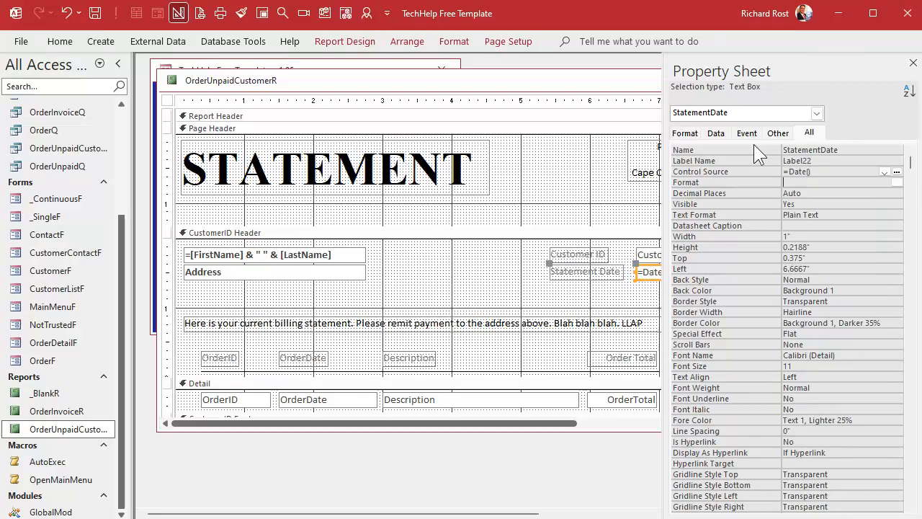
Set the StatementDate text box's format to Short Date and close its properties
text(sh)
key(Return)
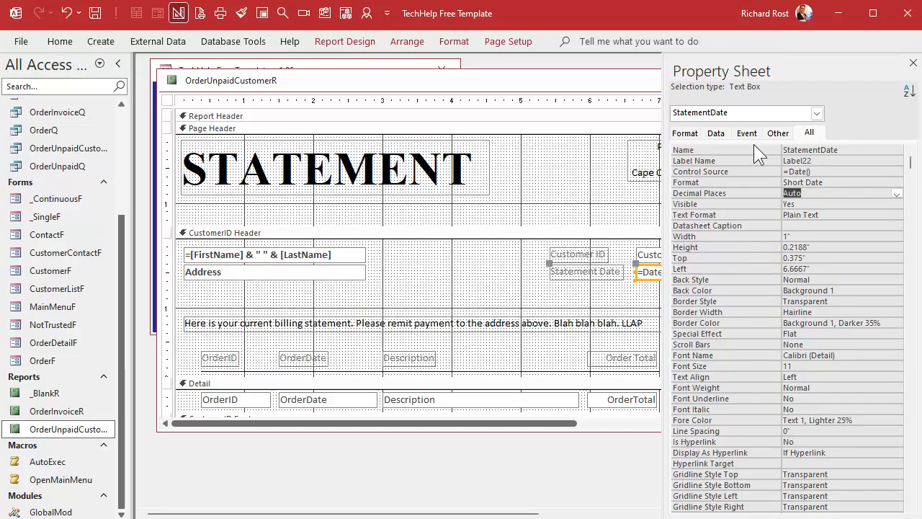
click(913, 62)
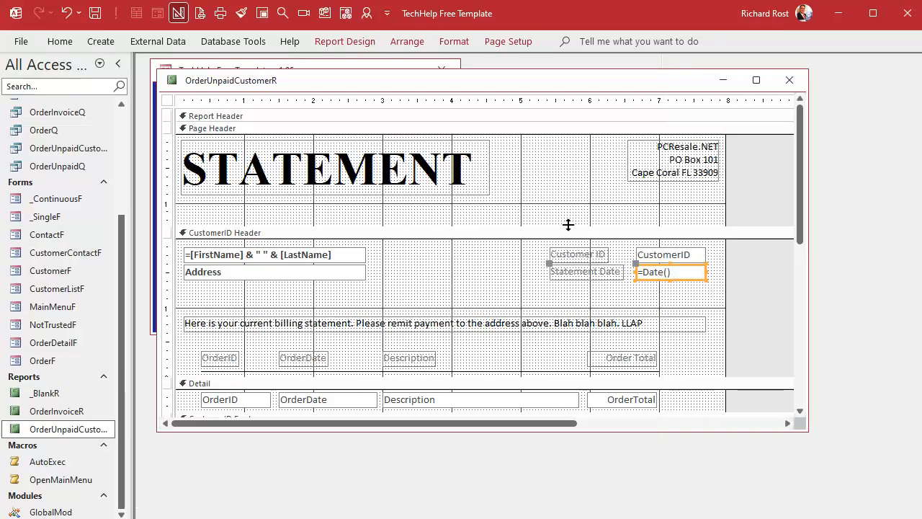
Preview the printed report and check the customer statements for correct layout, Customer ID and Statement Date
click(481, 283)
right_click(494, 85)
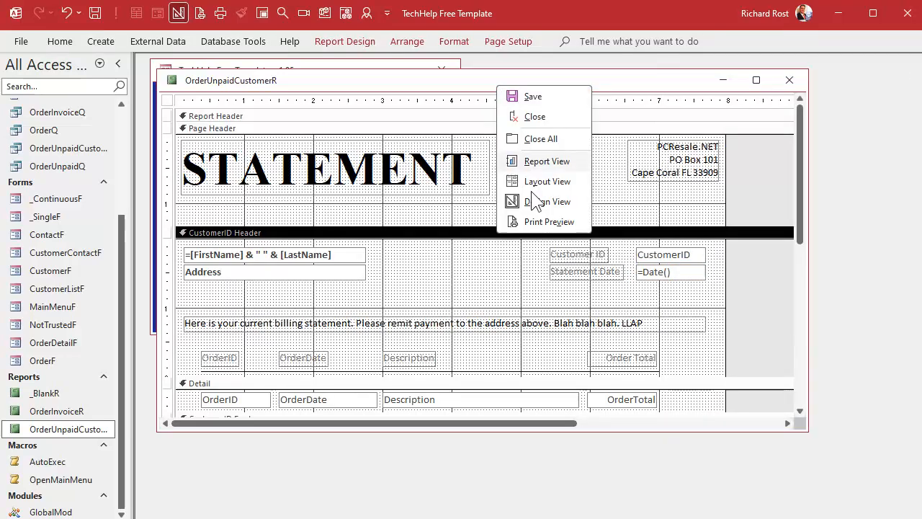
click(537, 223)
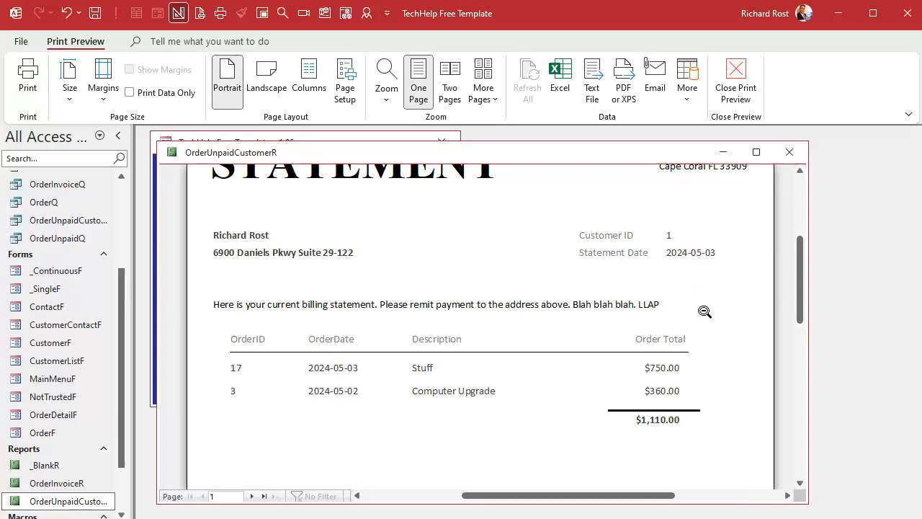
click(504, 279)
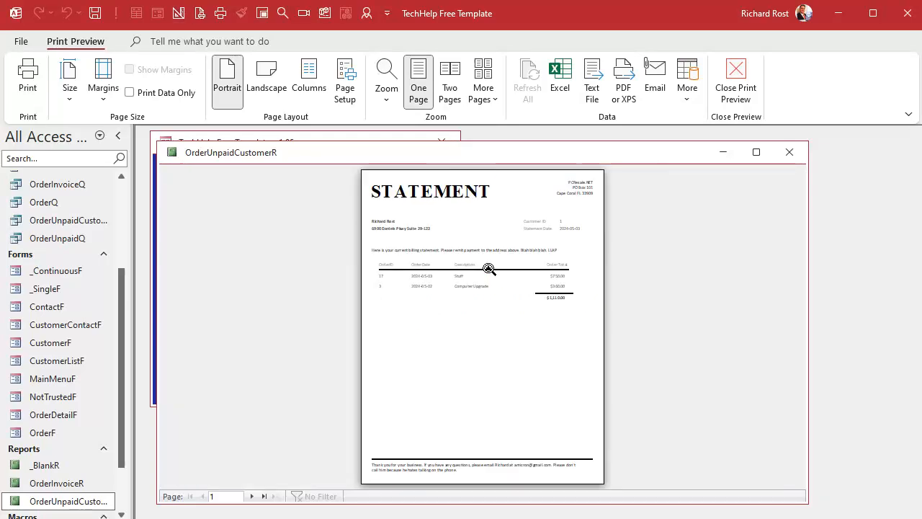
click(252, 497)
click(251, 497)
click(549, 225)
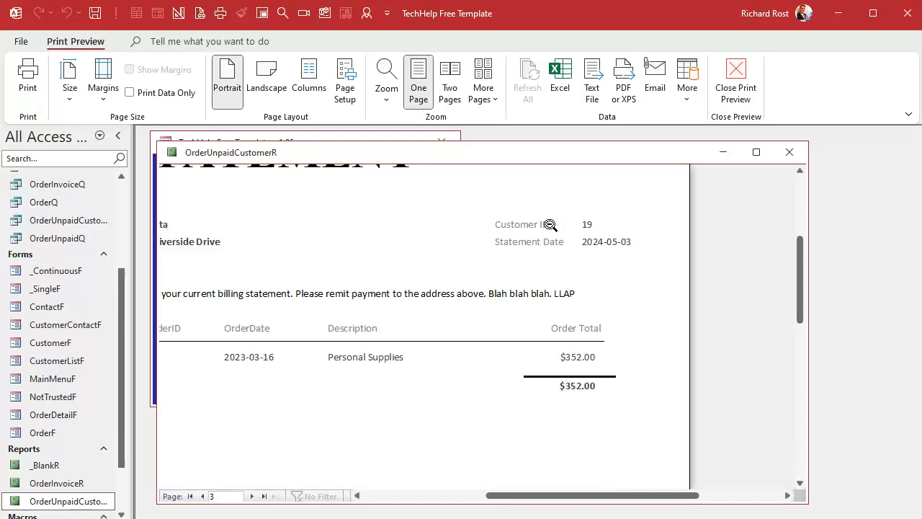
click(549, 224)
click(550, 227)
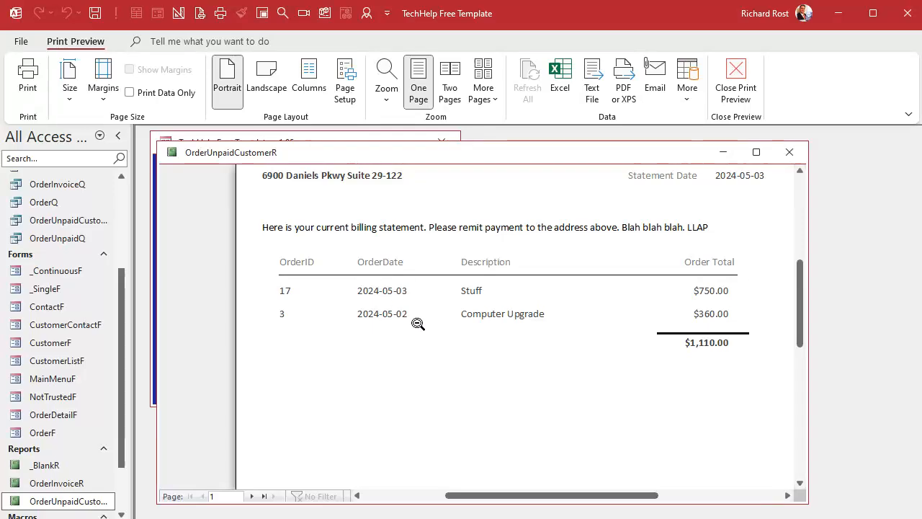
Return to the report design and sort the orders within each CustomerID group by OrderDate, oldest to newest
right_click(451, 157)
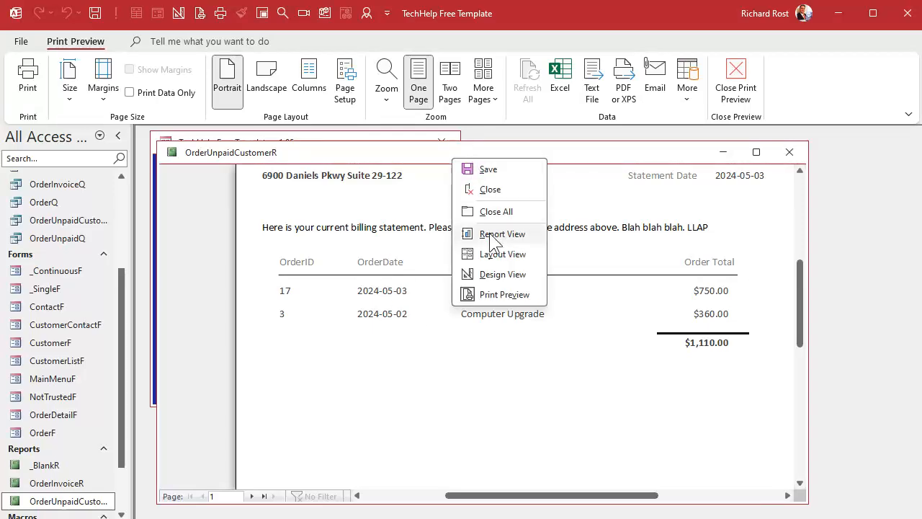
click(497, 275)
scroll(495, 280, down, 3)
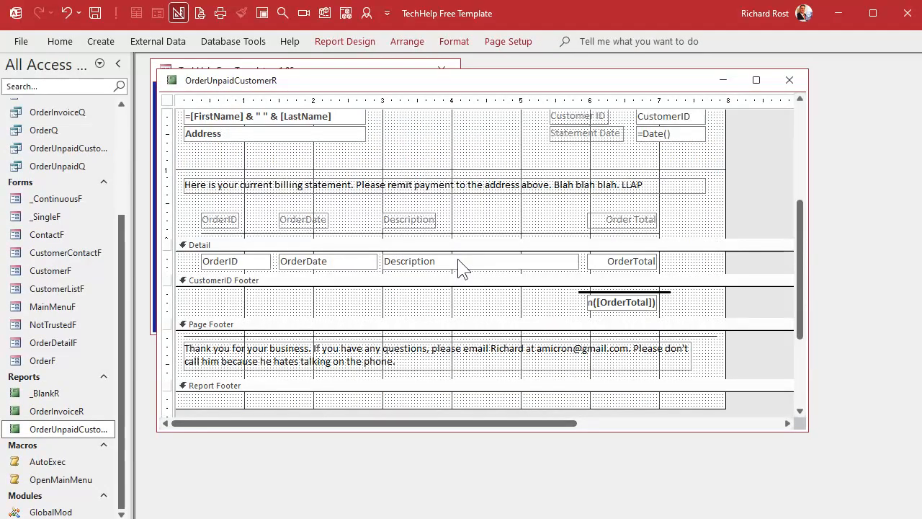
click(325, 40)
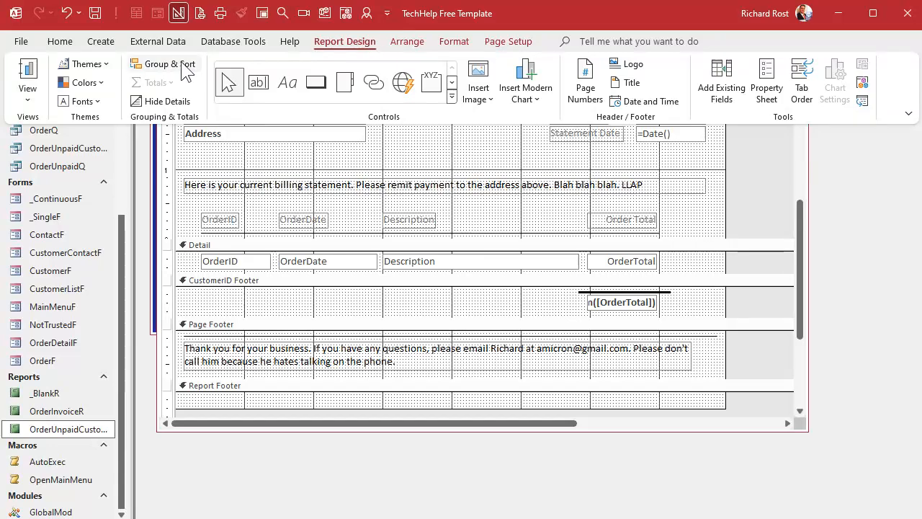
click(153, 62)
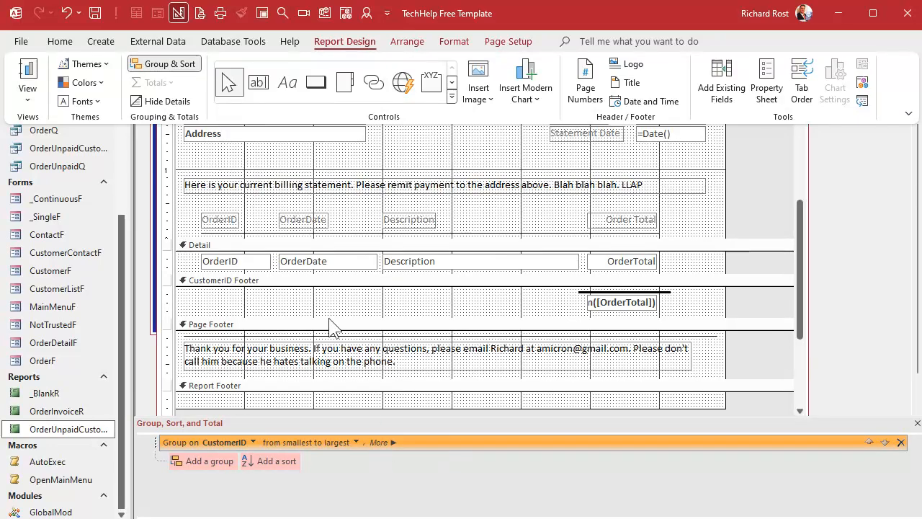
click(265, 197)
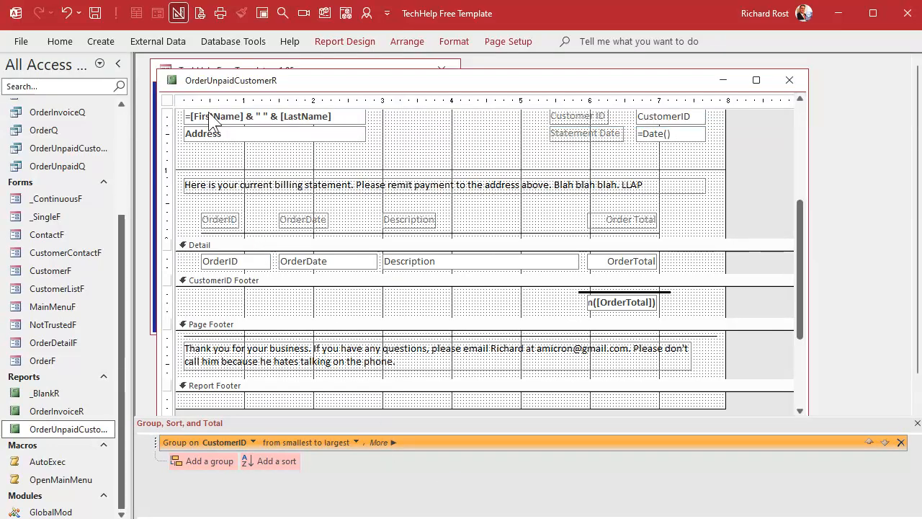
scroll(248, 152, up, 1)
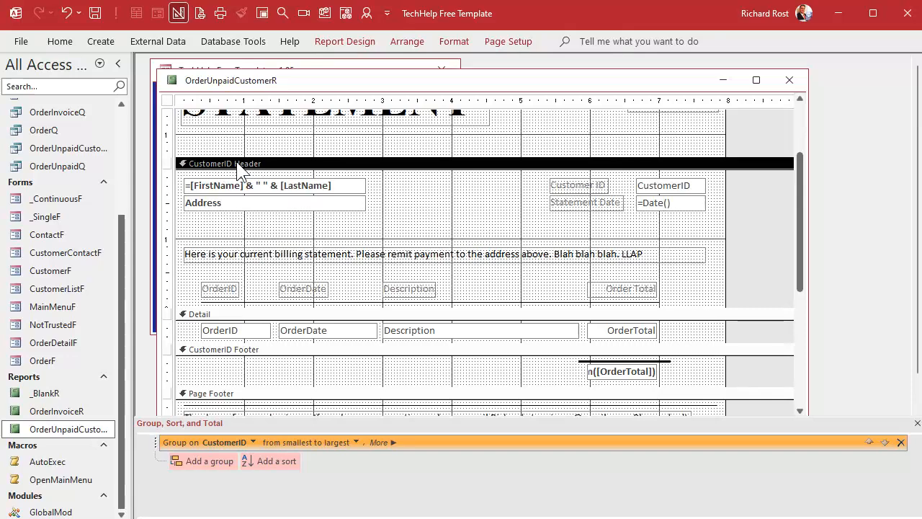
scroll(239, 165, down, 1)
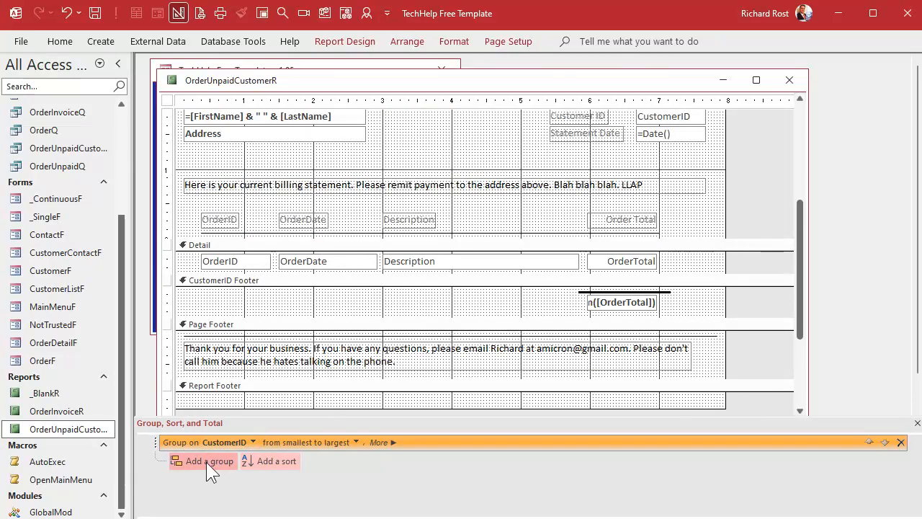
click(281, 460)
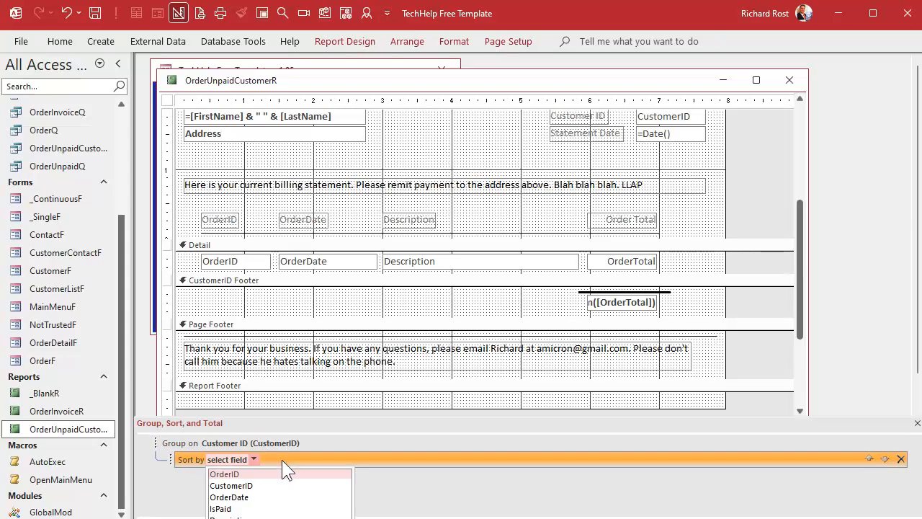
click(249, 497)
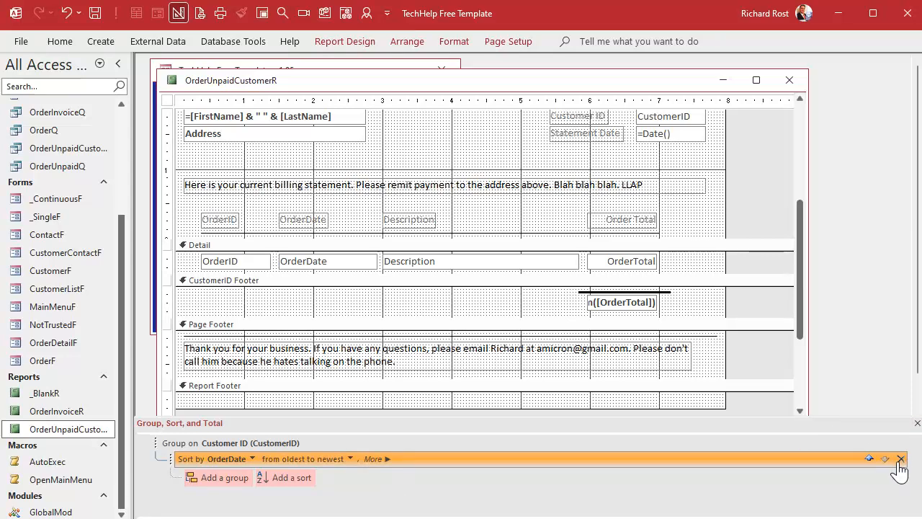
click(917, 423)
click(449, 305)
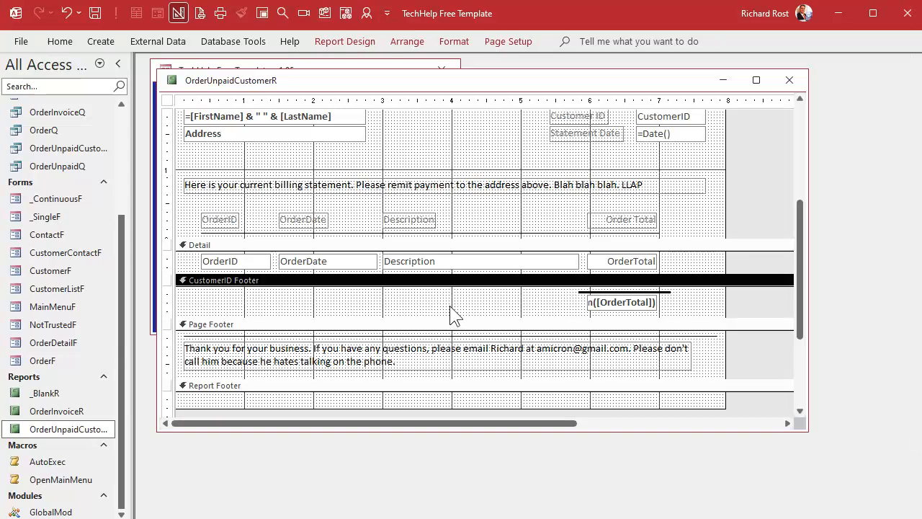
Close the OrderUnpaidCustomerR report and reopen it in Print Preview to check the order of the entries
click(790, 80)
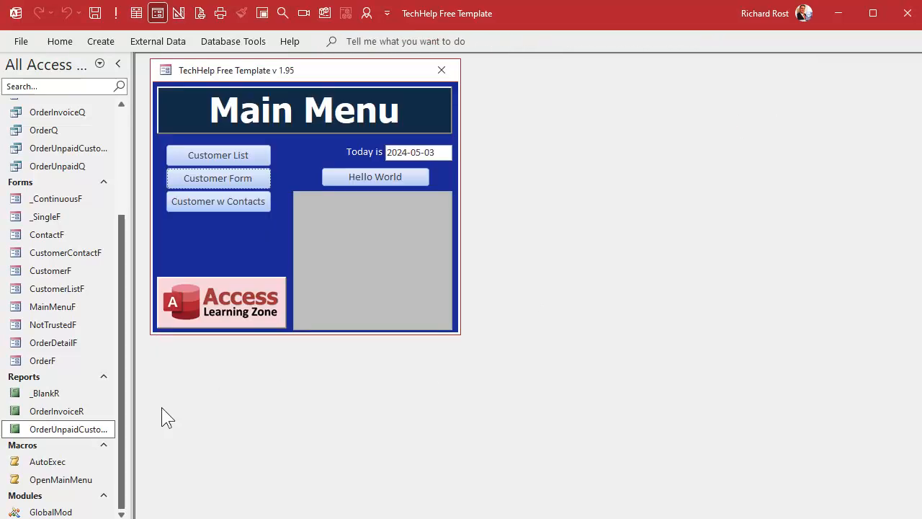
right_click(67, 425)
click(119, 517)
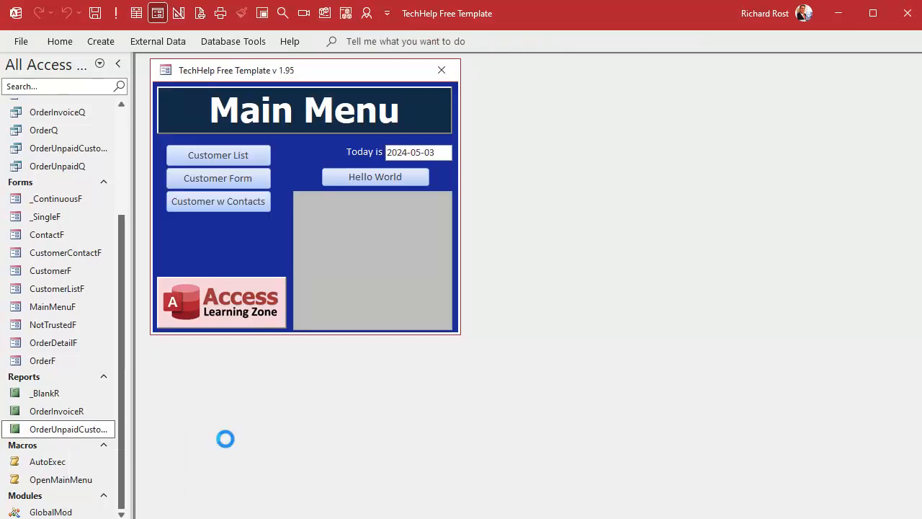
click(223, 295)
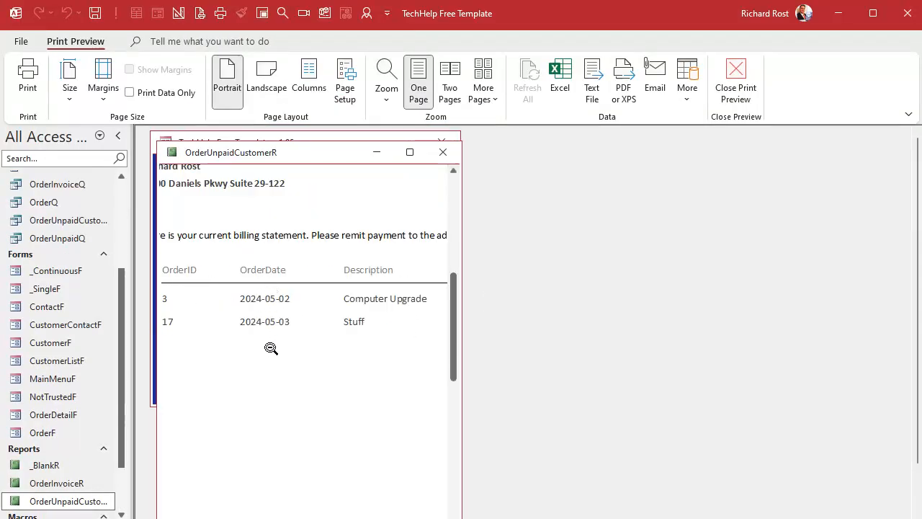
Collapse the ribbon and widen the report preview window until the full statement width fits
drag(303, 153, 349, 164)
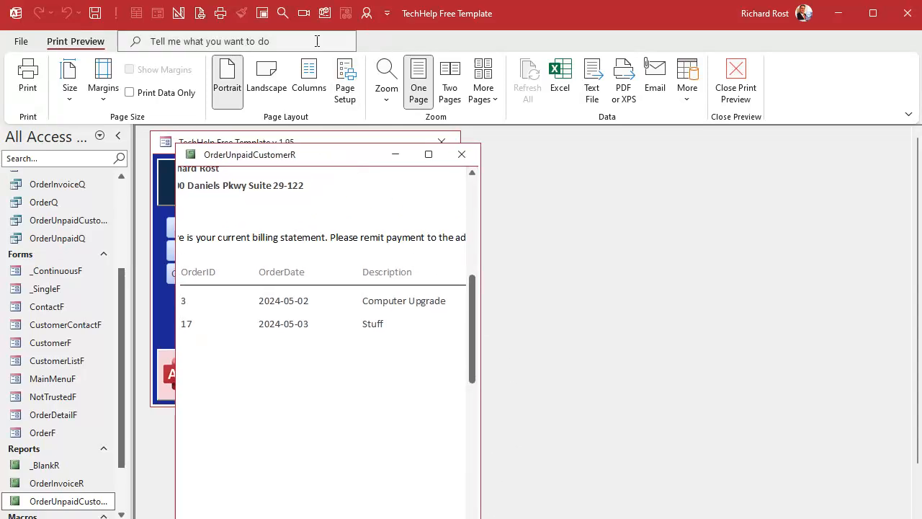
double_click(73, 42)
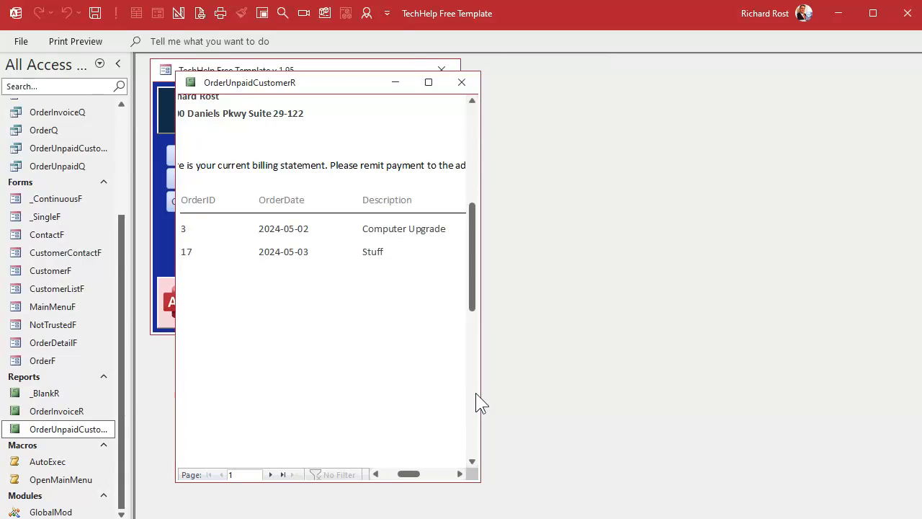
drag(480, 376, 871, 367)
click(336, 210)
click(536, 131)
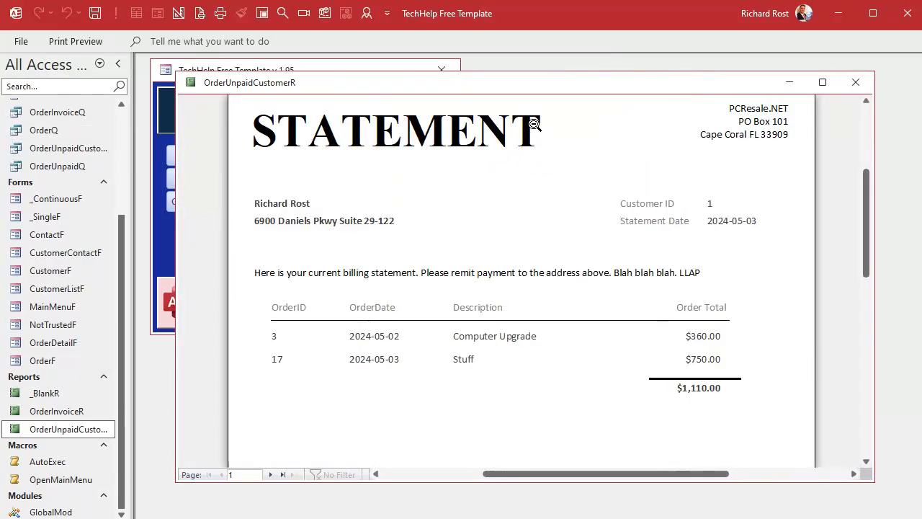
View whole pages and page forward through the statements to the last page of the report
click(523, 187)
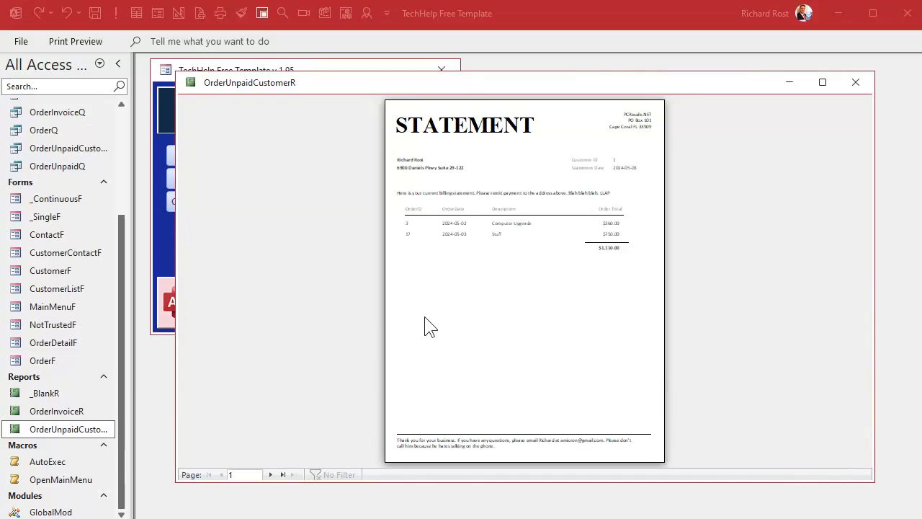
click(270, 474)
click(270, 474)
click(270, 473)
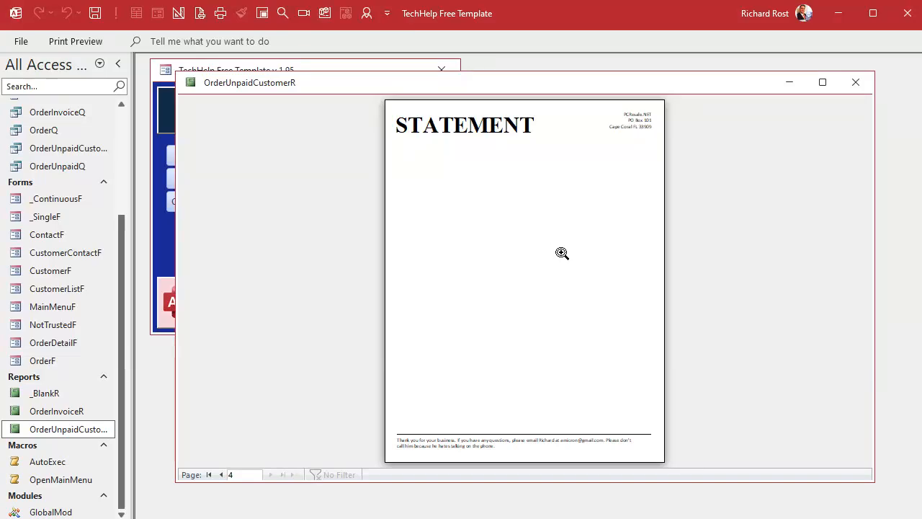
Switch the report back to design and enlarge the Report Footer section to about 0.7 inch tall
right_click(488, 85)
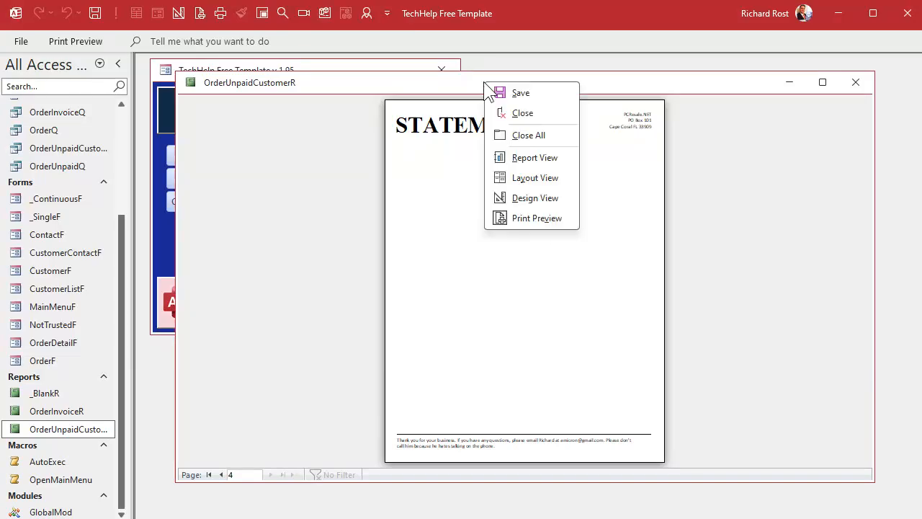
click(529, 195)
scroll(552, 247, down, 5)
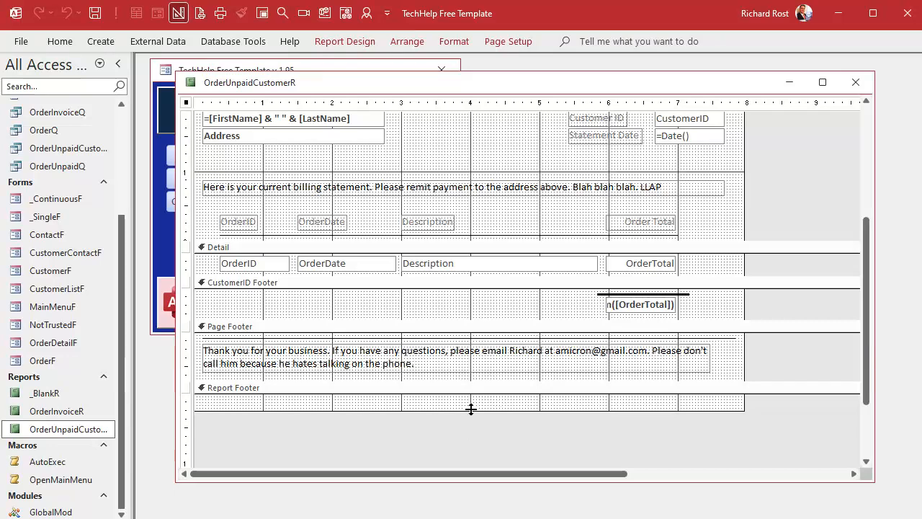
drag(471, 409, 471, 441)
click(535, 425)
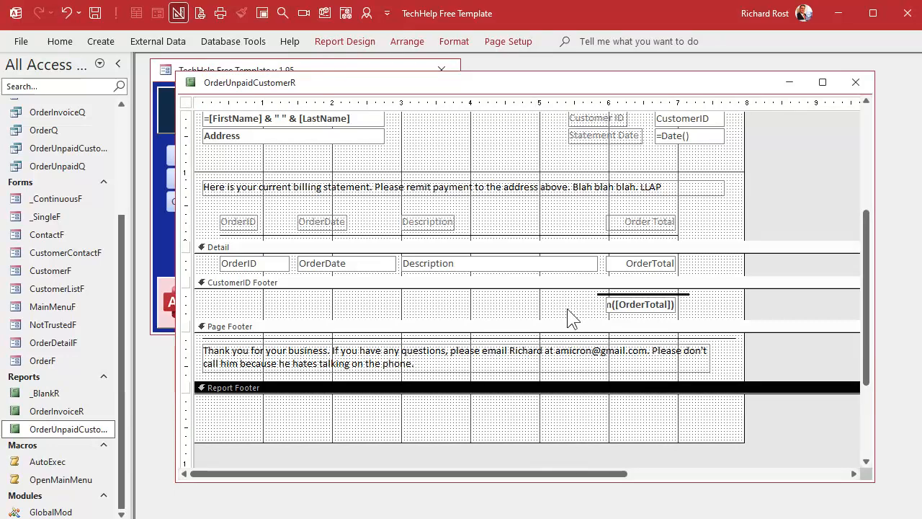
Copy the OrderTotal sum from the CustomerID Footer into the Report Footer, aligned beneath the original
drag(567, 310, 731, 297)
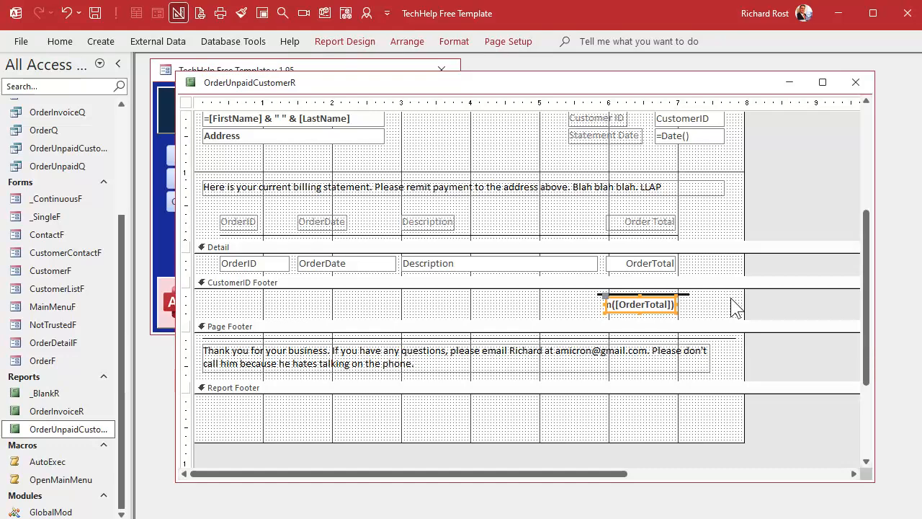
key(ctrl+c)
click(612, 437)
key(ctrl+v)
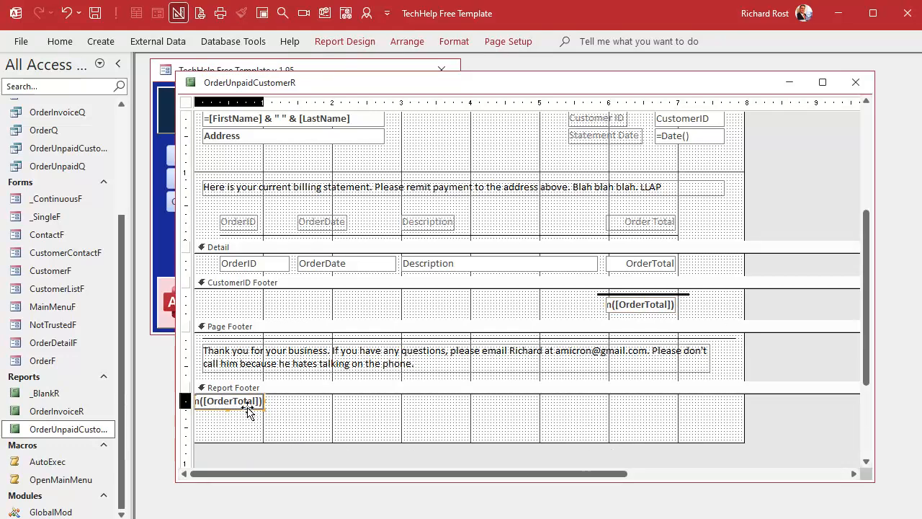
drag(247, 409, 657, 427)
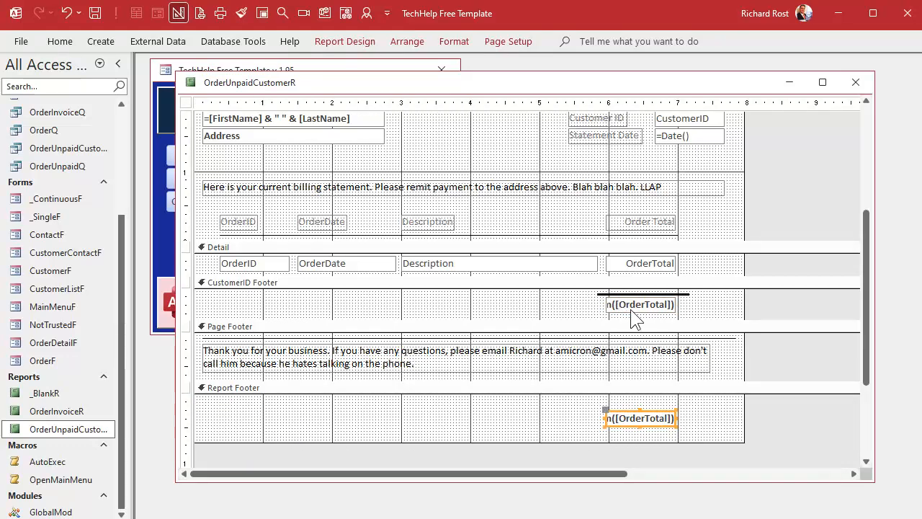
Copy the Description column label into the CustomerID Footer, just before the OrderTotal sum
click(440, 224)
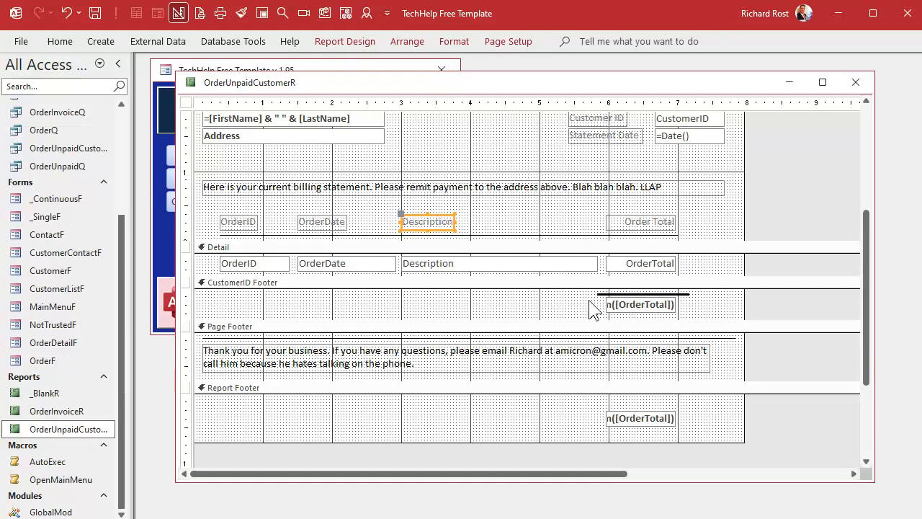
key(ctrl+c)
click(642, 314)
key(ctrl+v)
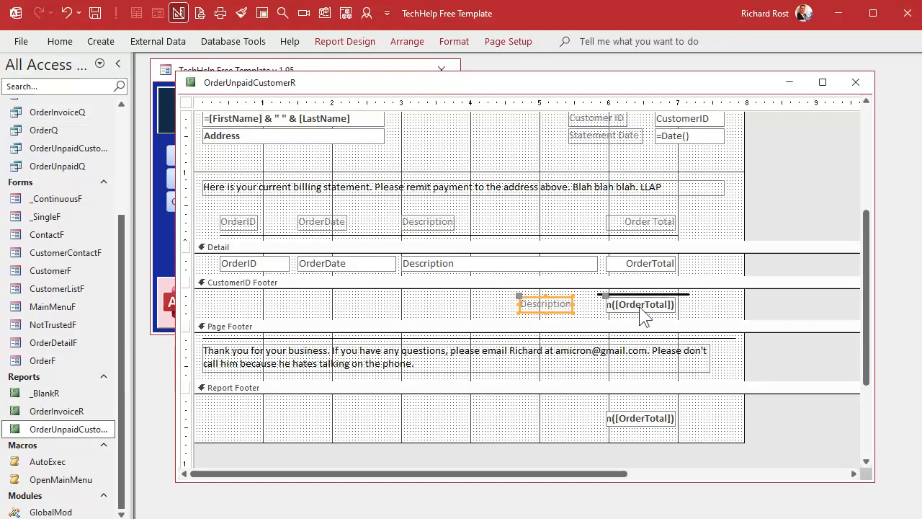
Widen the copied label up to the OrderTotal sum and change its text to "Total Due:"
drag(574, 303, 486, 304)
text(Tot)
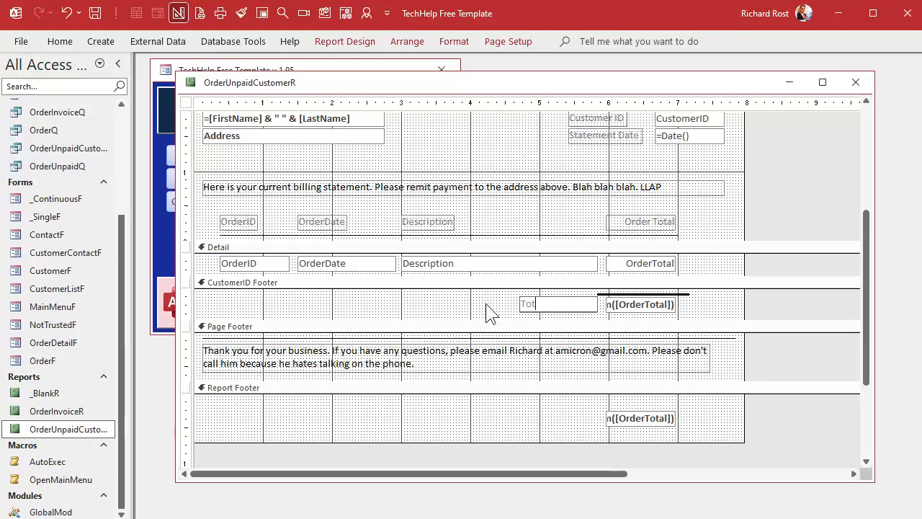
text(al Due:)
click(488, 312)
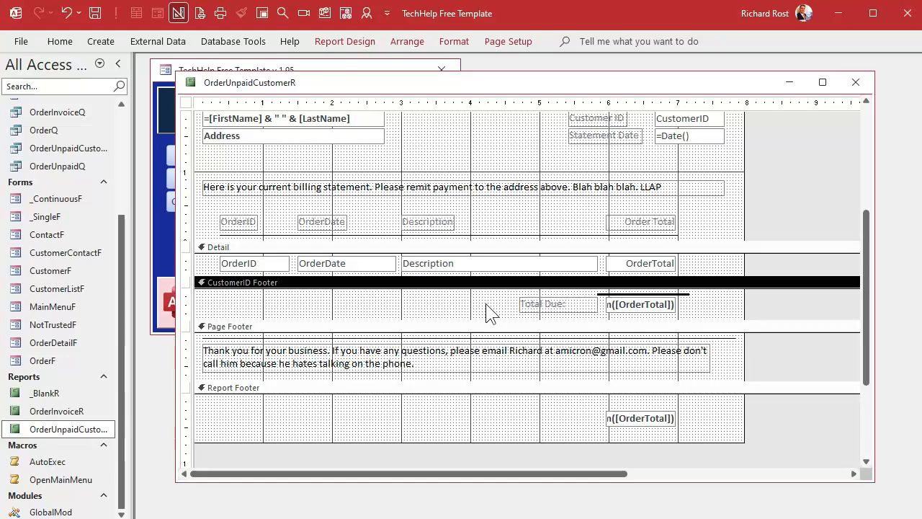
Right-align the text of the "Total Due:" label in the CustomerID Footer
click(536, 308)
click(457, 42)
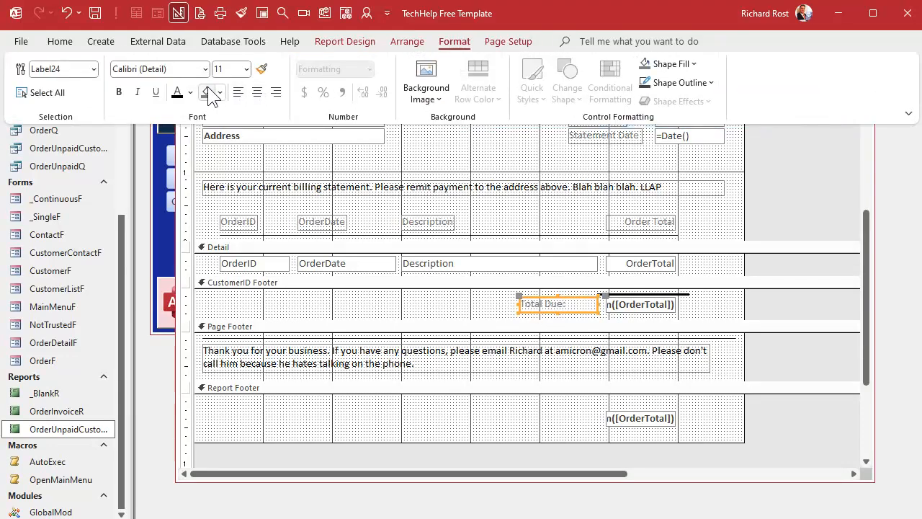
click(276, 92)
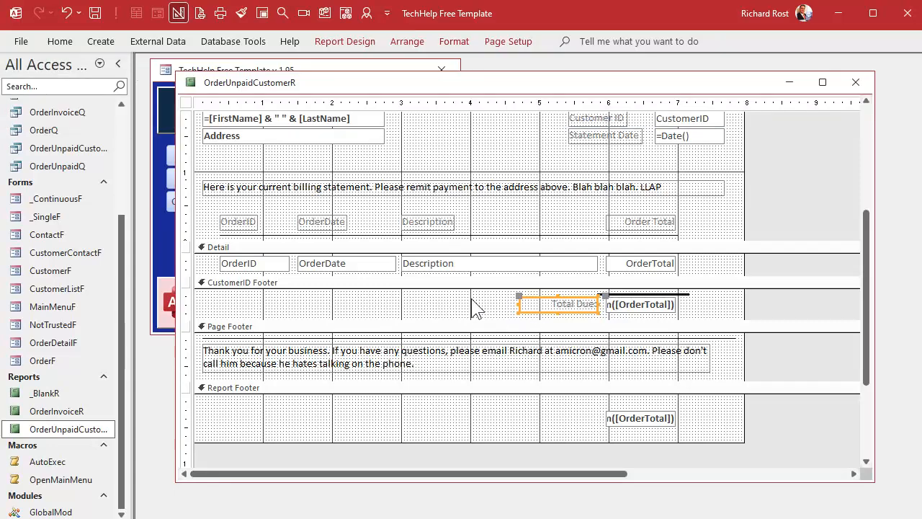
Copy the "Total Due:" label from the CustomerID Footer into the Report Footer, just before the OrderTotal sum
click(473, 304)
click(547, 305)
key(ctrl+c)
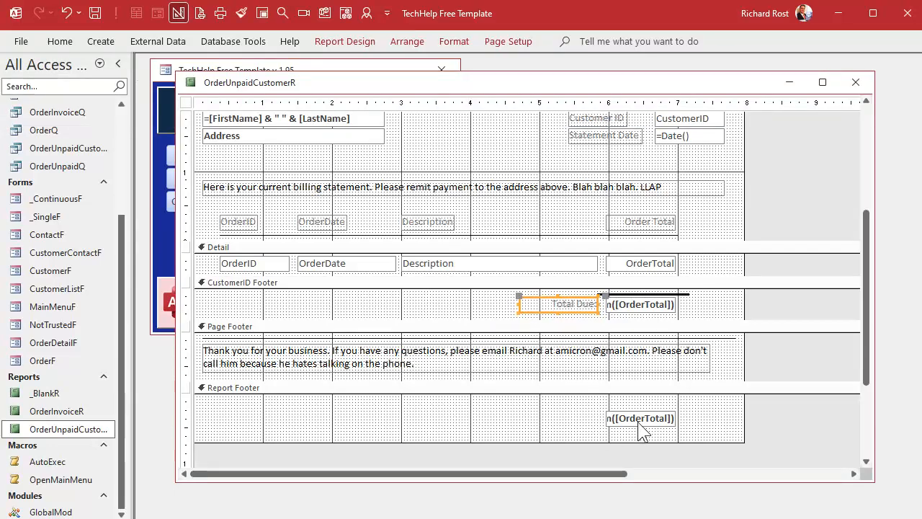
click(639, 421)
key(ctrl+v)
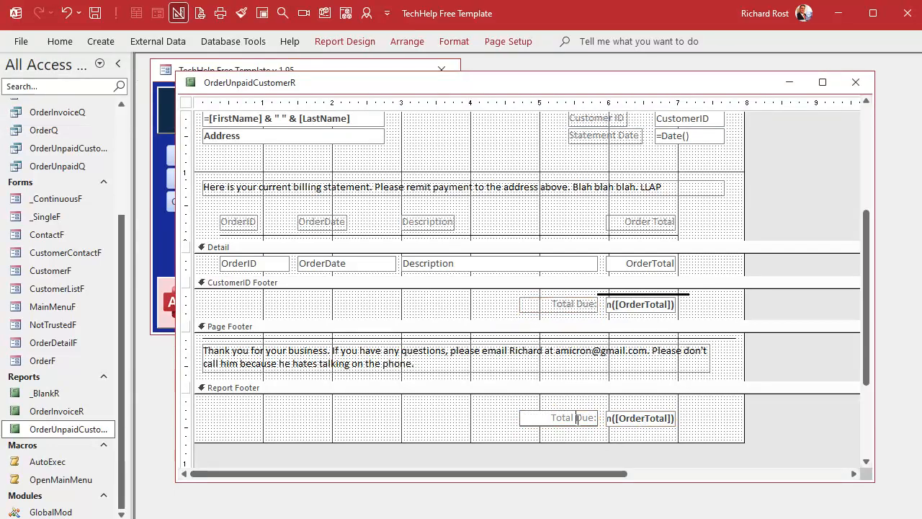
Widen the copied Report Footer label and change its text to "Total Due ALL Customers:"
drag(519, 417, 441, 417)
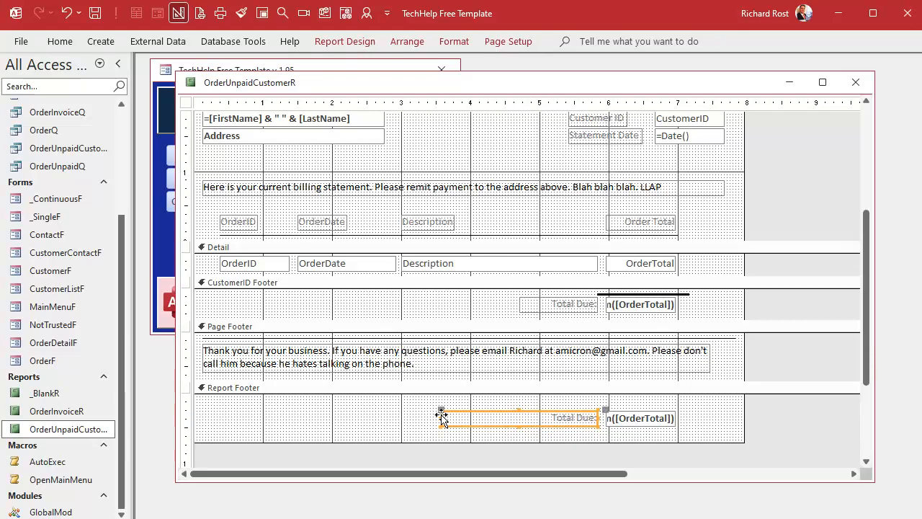
click(595, 417)
key(BackSpace)
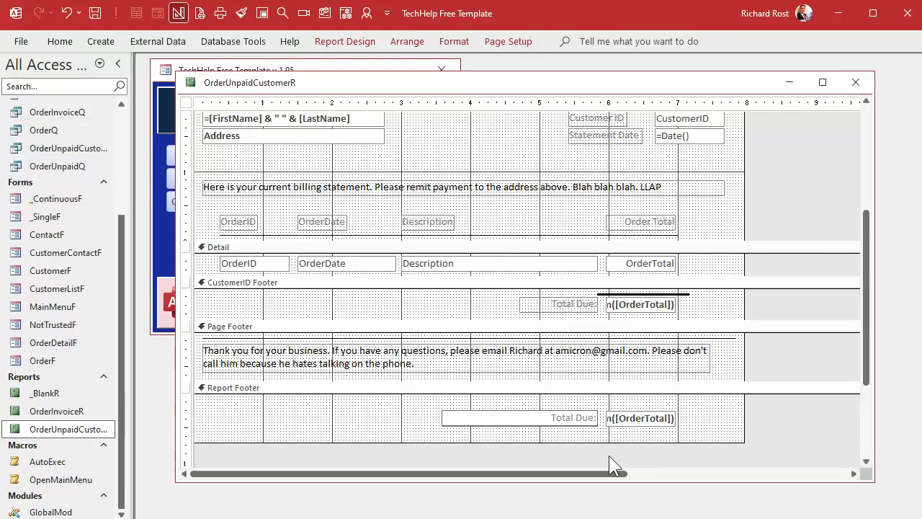
text(ALL Customer:s)
key(Return)
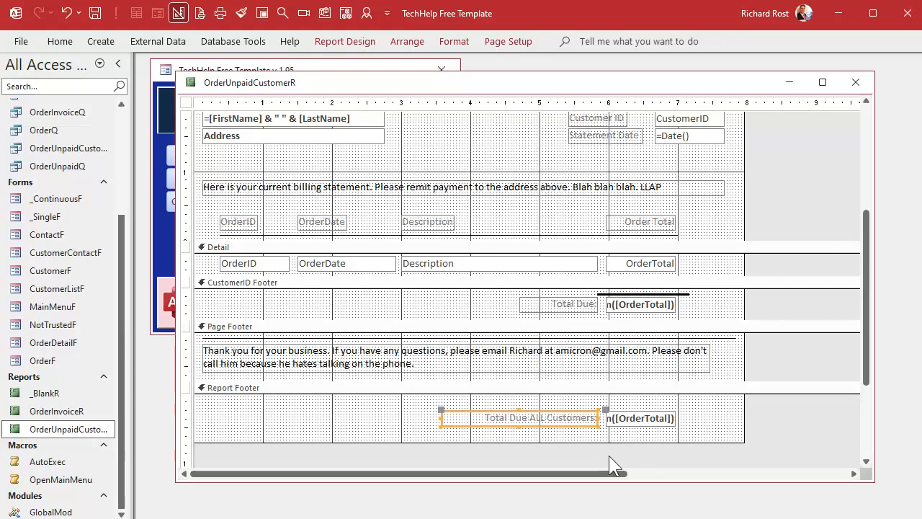
click(609, 458)
click(706, 431)
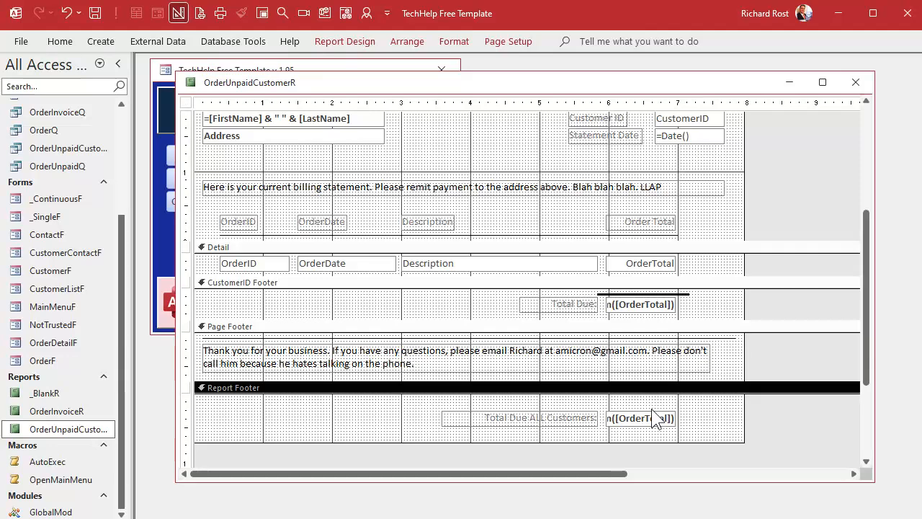
Preview the report for printing and page through to the last page to check the total for all customers
click(315, 282)
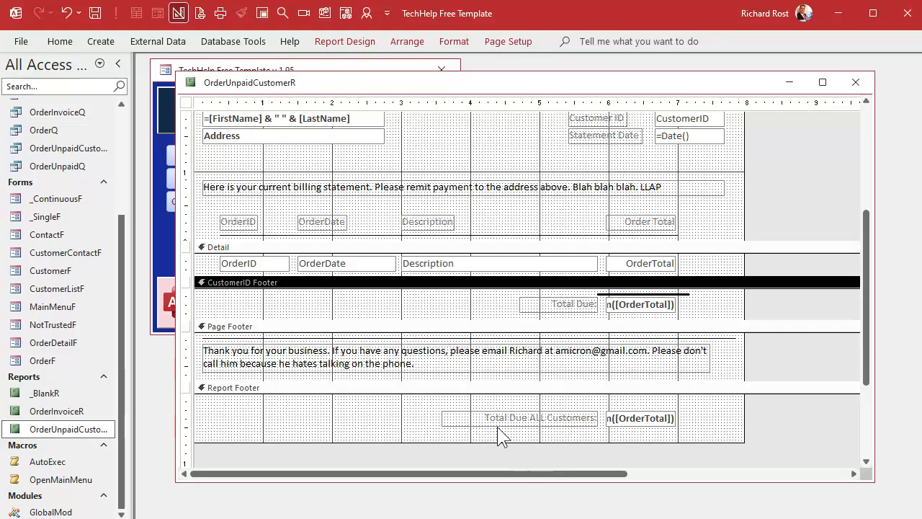
right_click(444, 82)
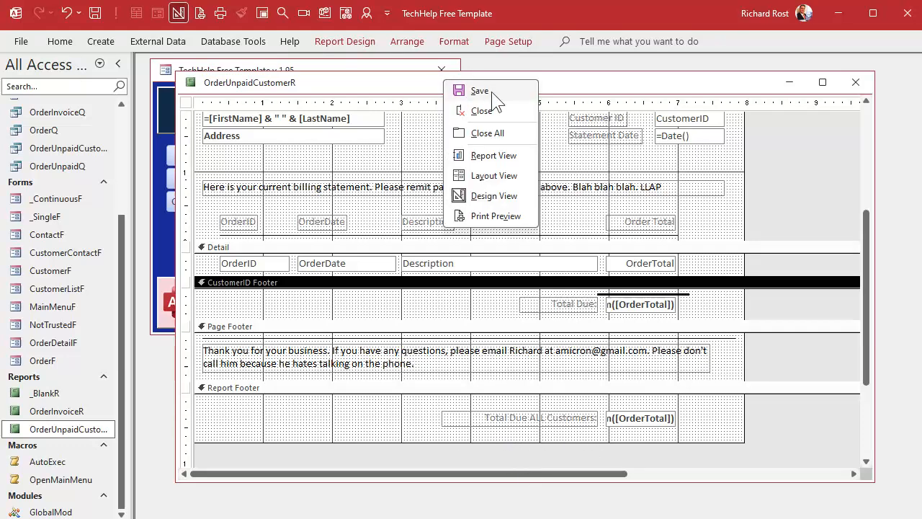
click(490, 216)
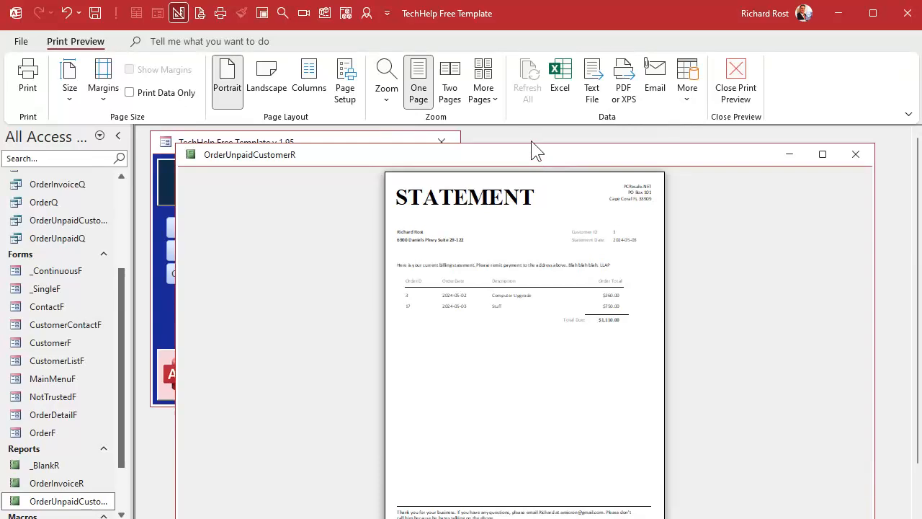
drag(533, 148, 515, 151)
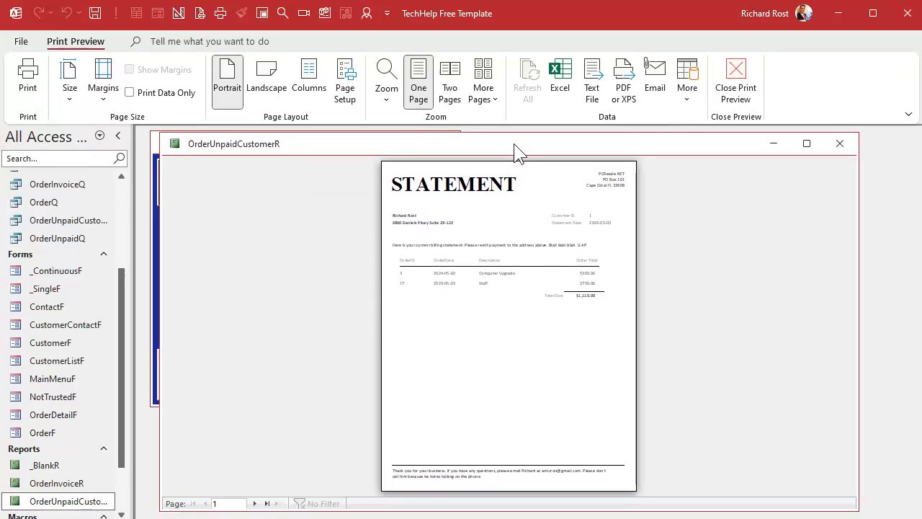
click(257, 504)
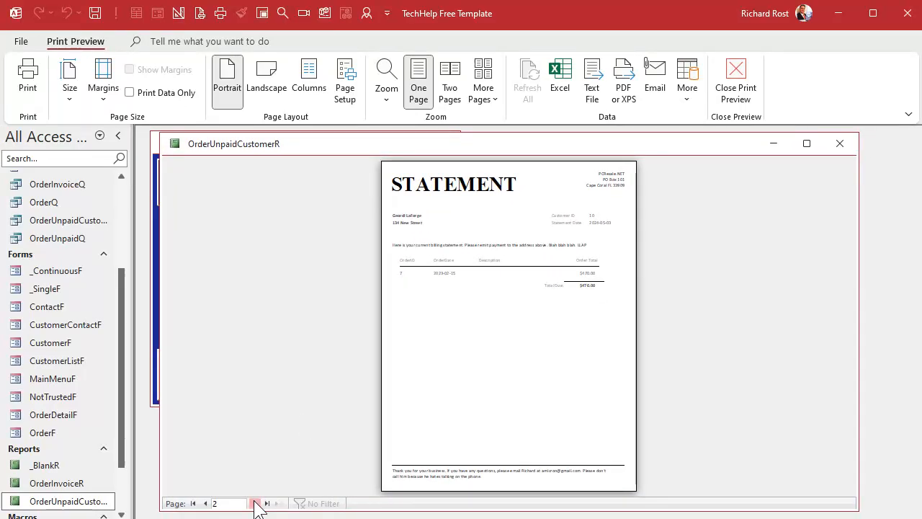
click(256, 504)
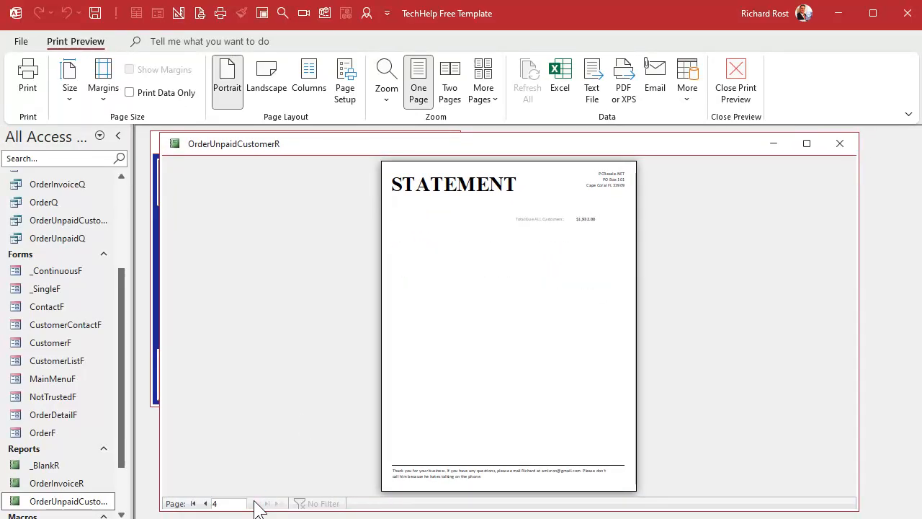
click(584, 215)
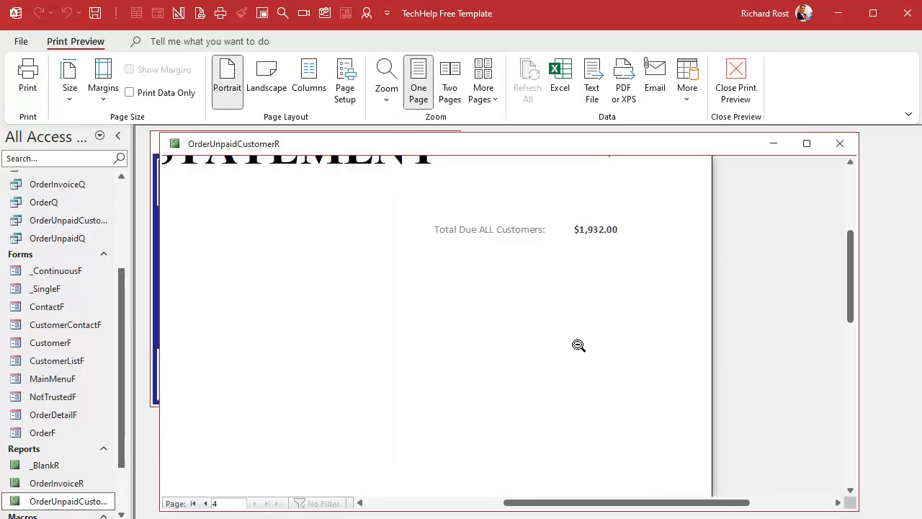
click(433, 224)
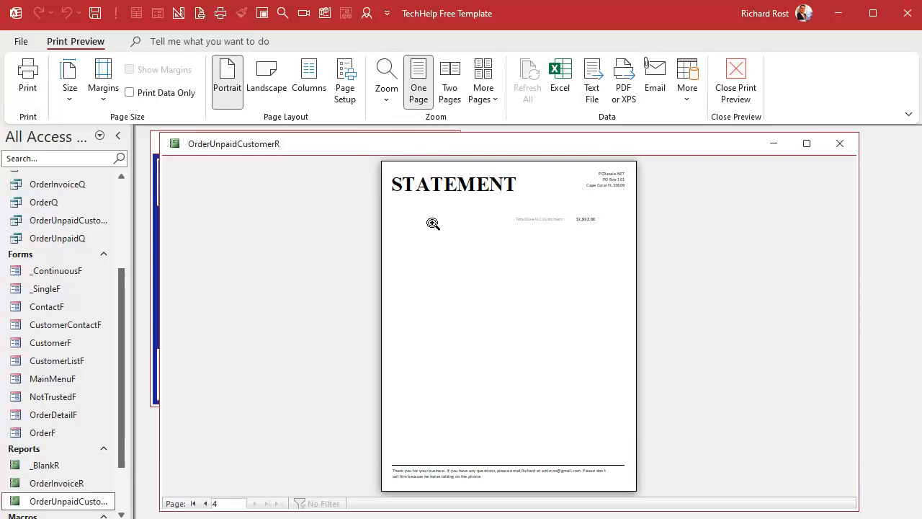
Return to the first page, examine the first customer's statement up close, and close the report
click(193, 504)
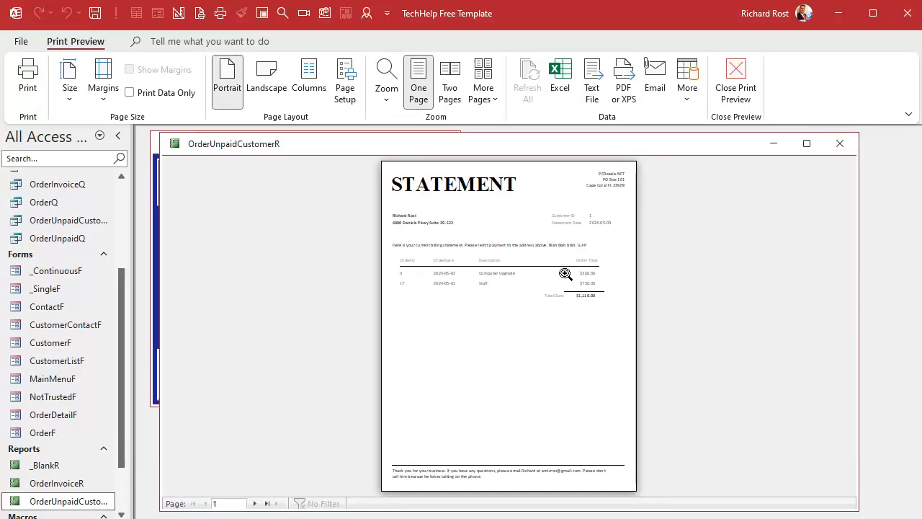
click(540, 181)
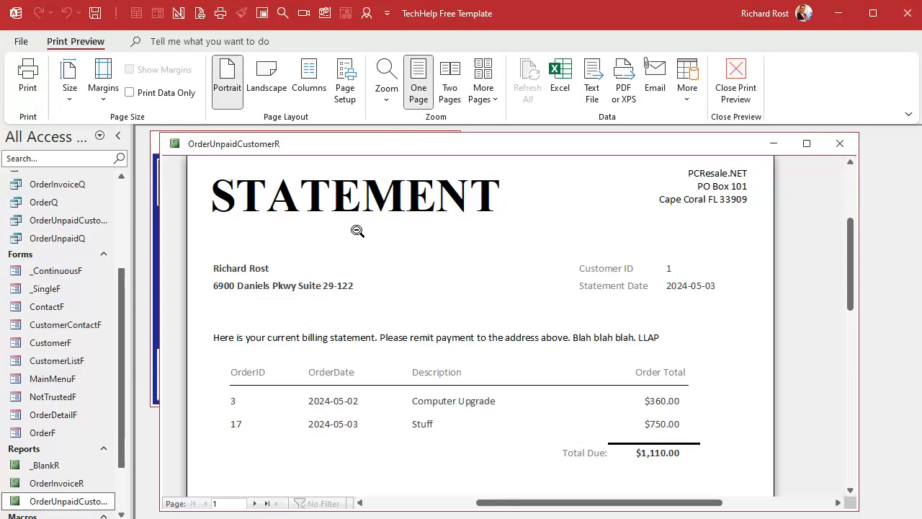
click(477, 304)
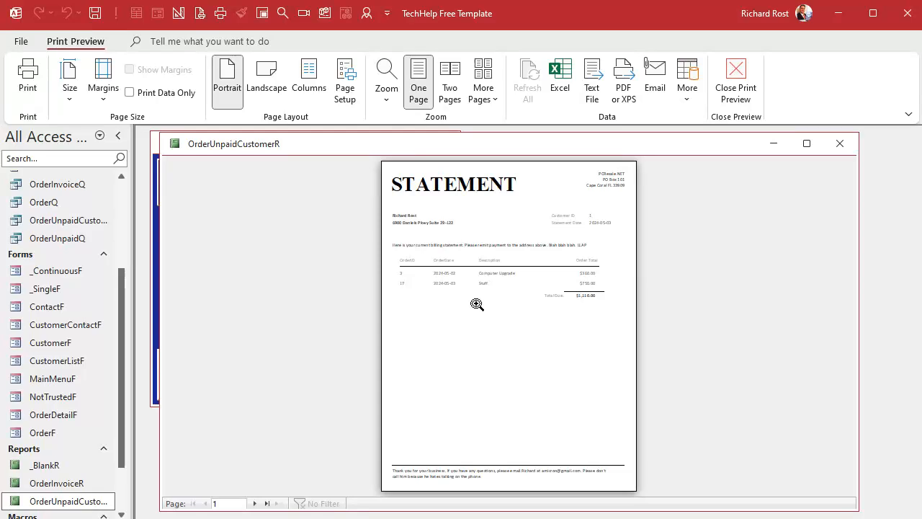
key(Escape)
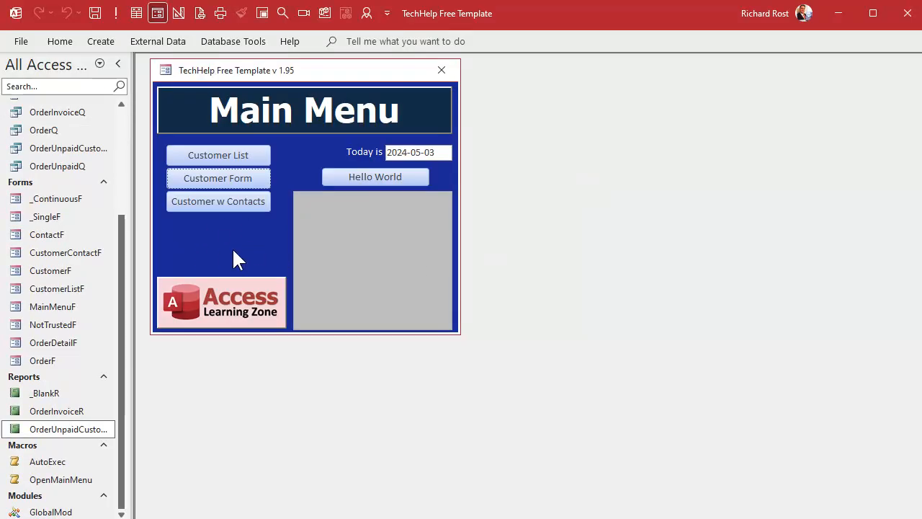
Open the main menu form in Design View and place a command button below Customer w Contacts
right_click(301, 70)
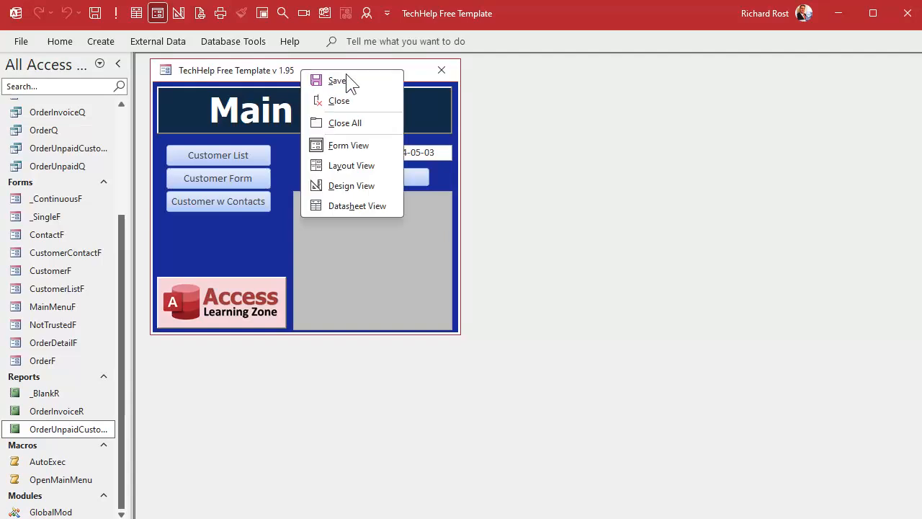
click(354, 187)
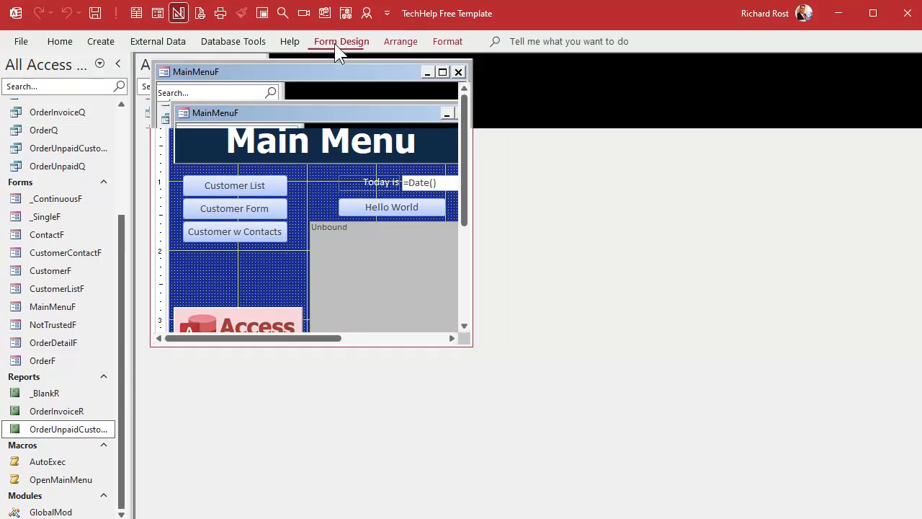
click(341, 41)
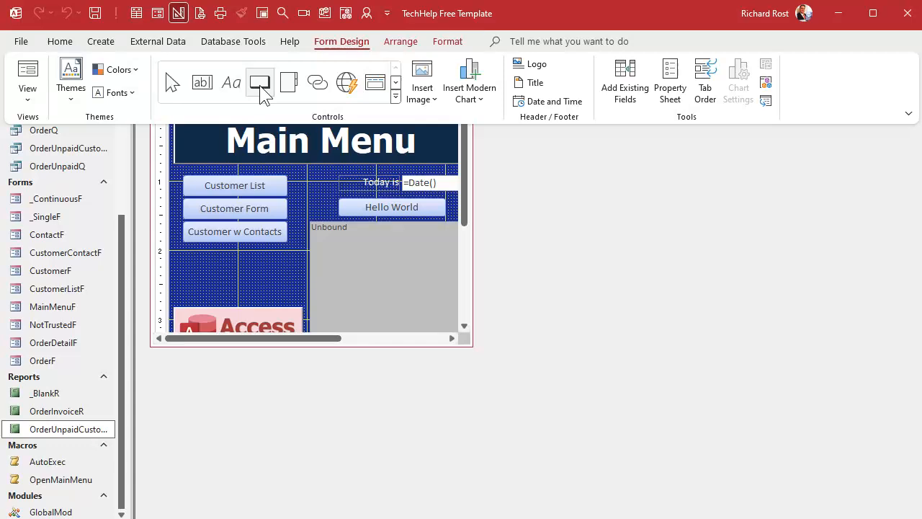
click(243, 247)
click(196, 250)
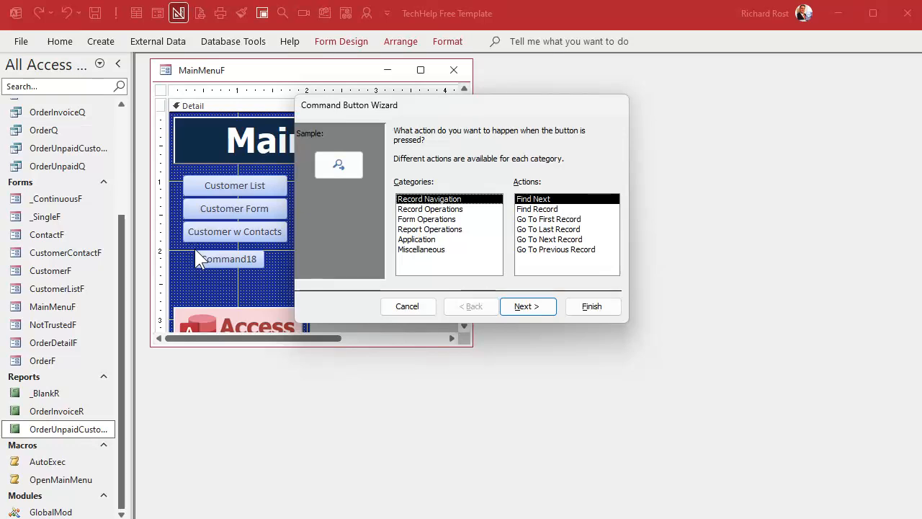
Set the new command button to the Preview Report action for the OrderUnpaidCustomerR report
click(446, 230)
click(533, 220)
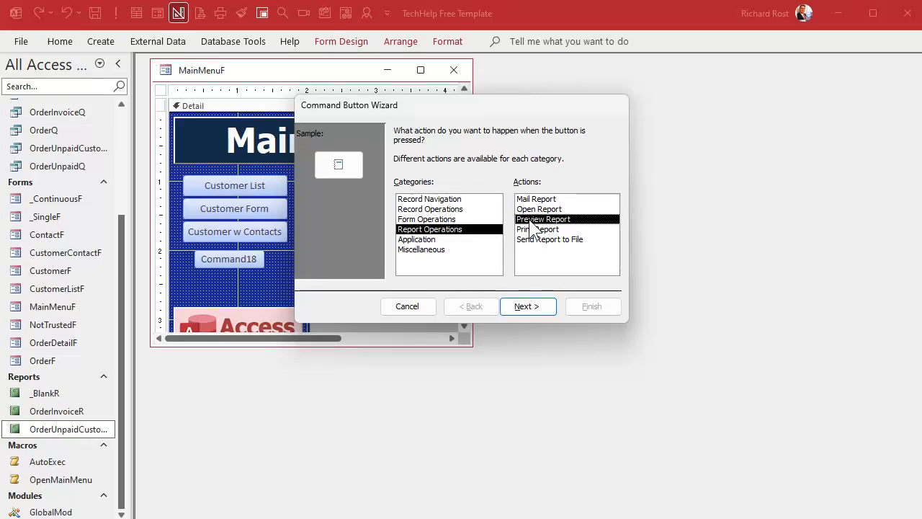
click(569, 212)
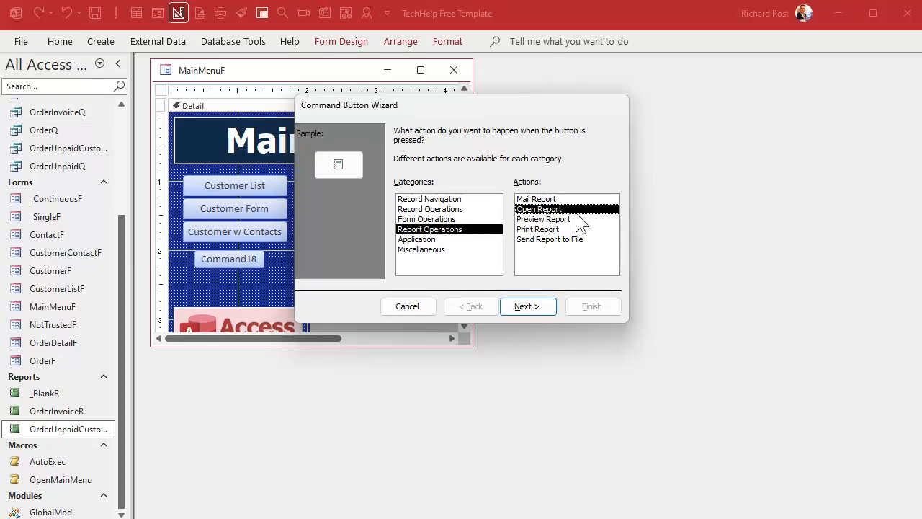
click(580, 220)
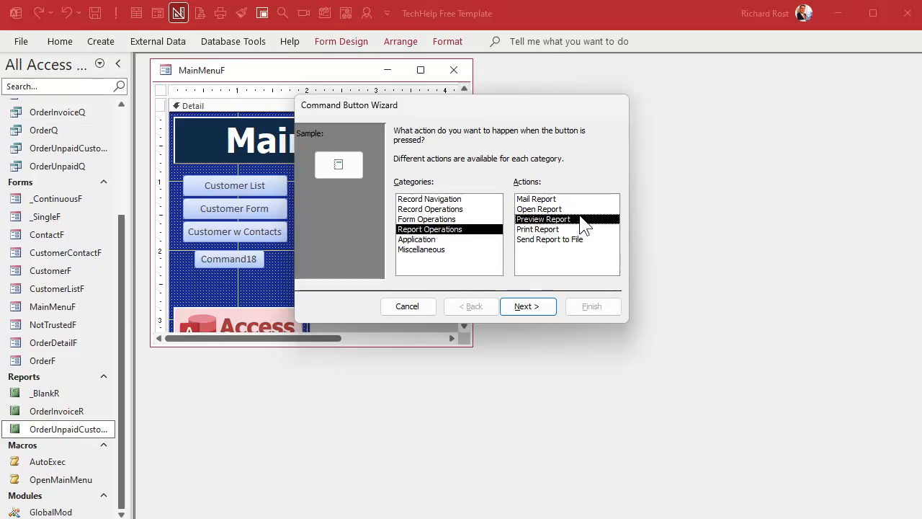
click(528, 309)
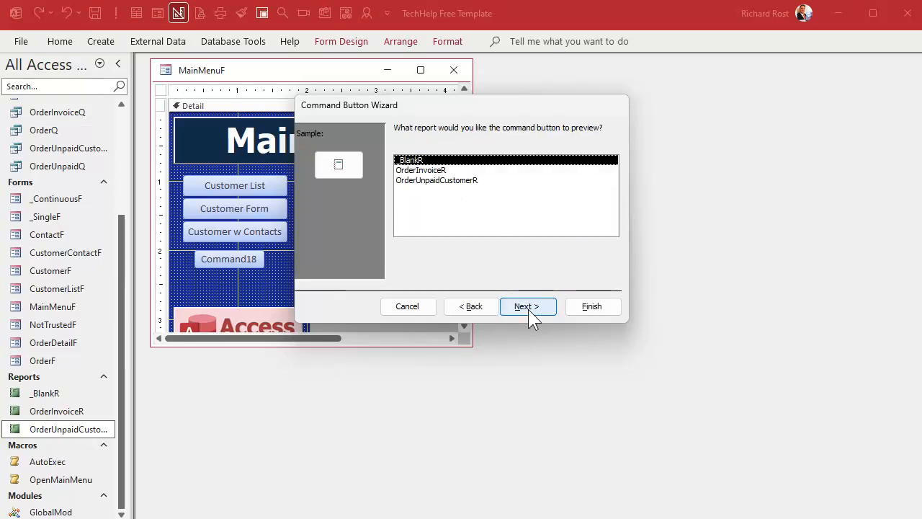
click(475, 180)
click(534, 311)
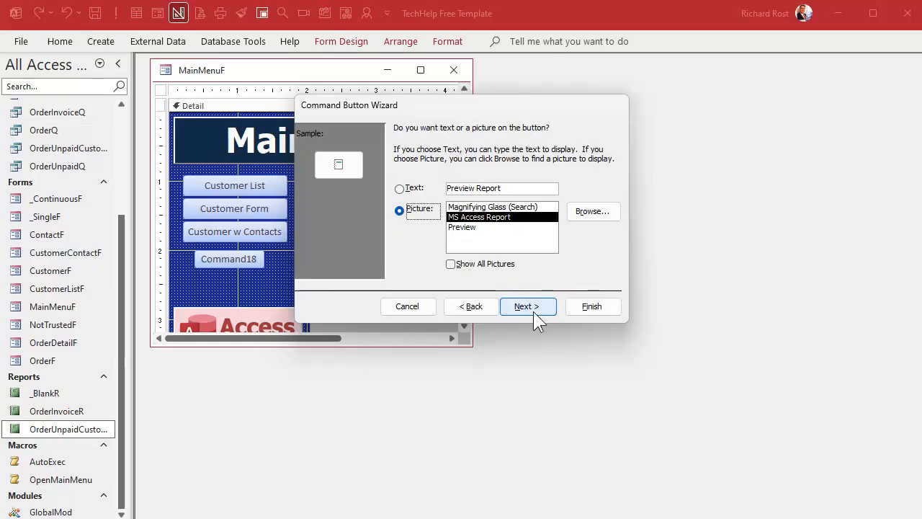
Give the command button the text caption "Billing Statements" instead of a picture
click(400, 188)
drag(501, 188, 392, 189)
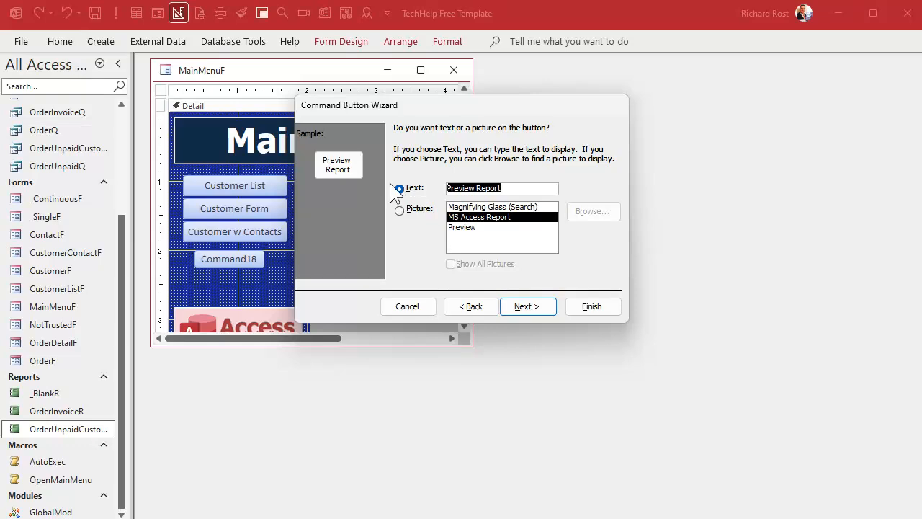
text(Billing State)
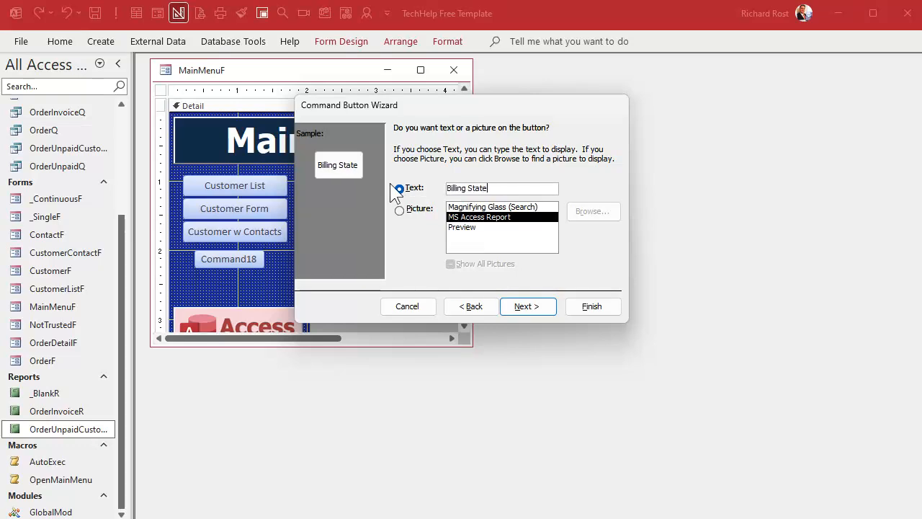
text(ments)
click(527, 306)
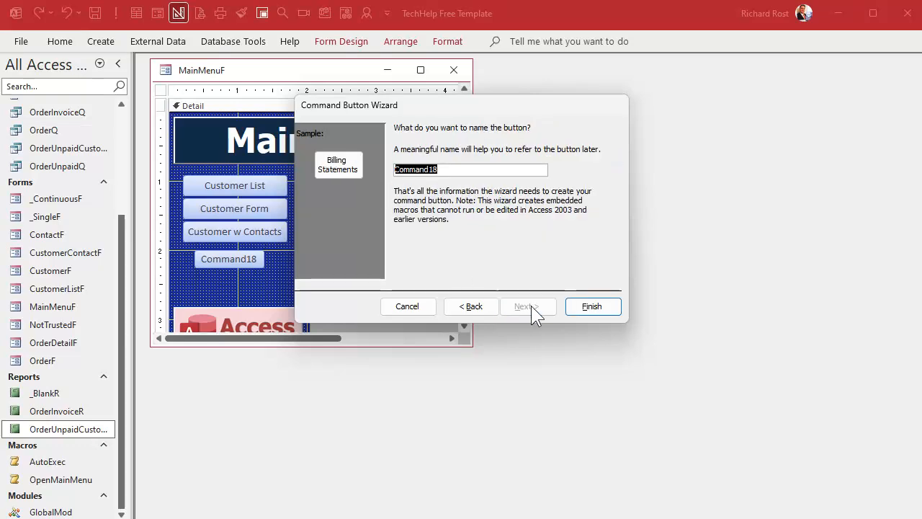
Name the command button BillingBtn and finish the wizard
drag(464, 169, 386, 169)
text(Billin)
text(gBtn)
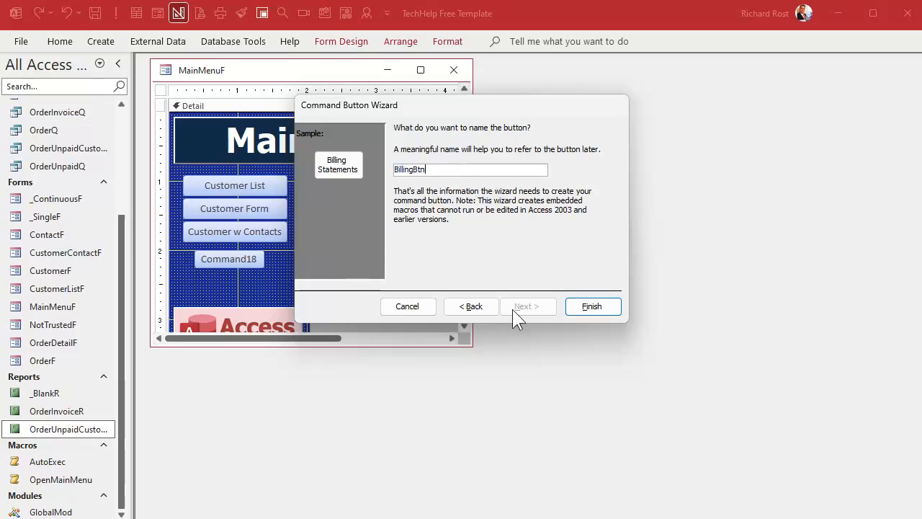
click(594, 310)
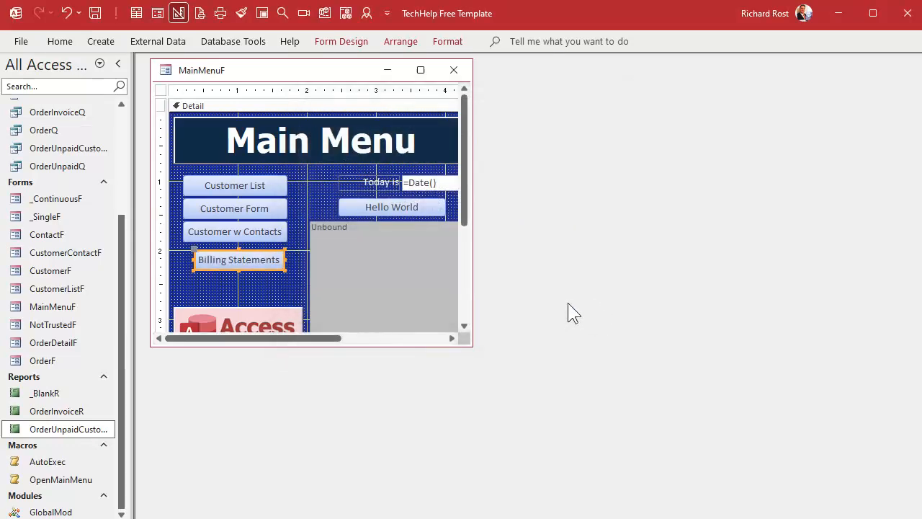
Align the Billing Statements button directly beneath Customer w Contacts and match the width of the buttons above
click(264, 280)
drag(237, 260, 287, 252)
click(269, 279)
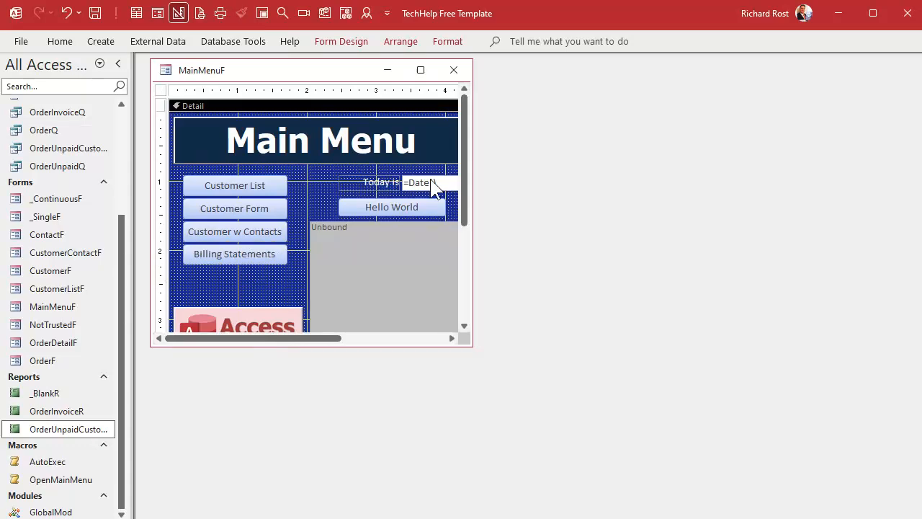
Close the form design and reopen the main menu to test its Billing Statements button
click(454, 70)
click(263, 14)
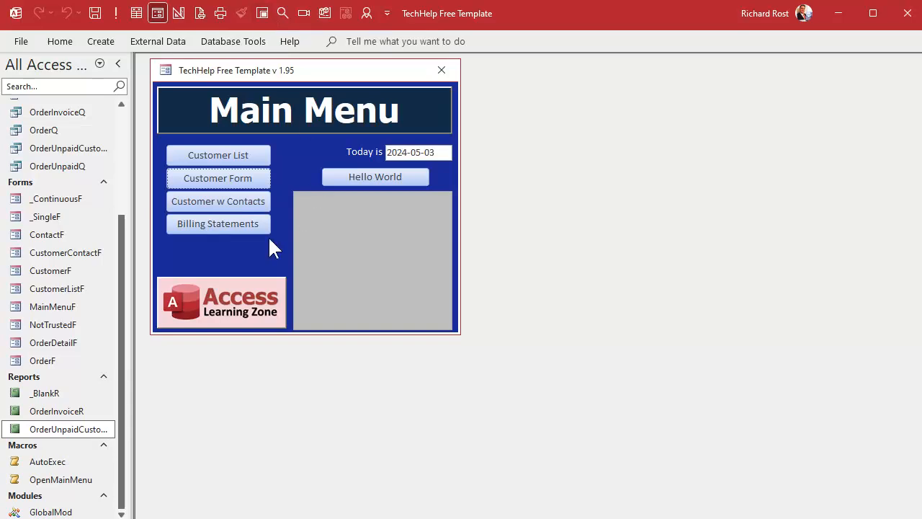
click(213, 225)
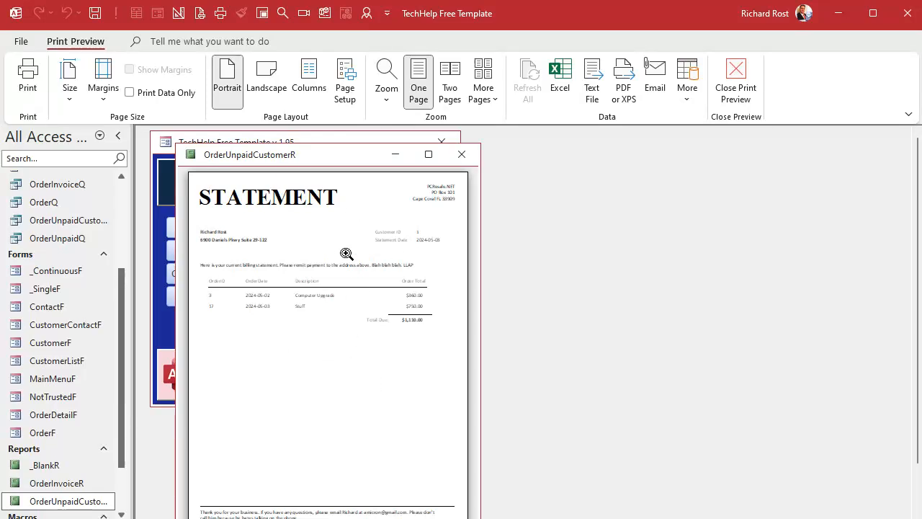
Close the statement preview and add a command button below Billing Statements in the main menu form's design, without using the wizard
click(462, 154)
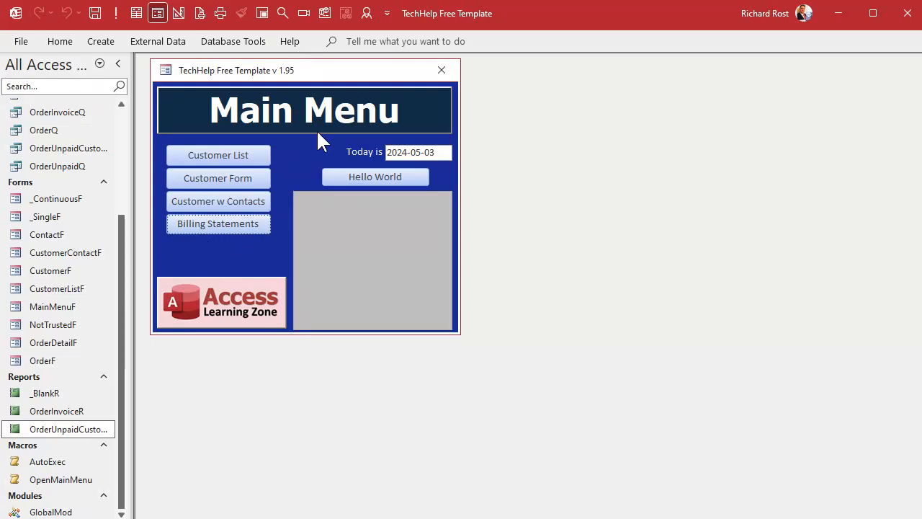
right_click(322, 73)
click(377, 189)
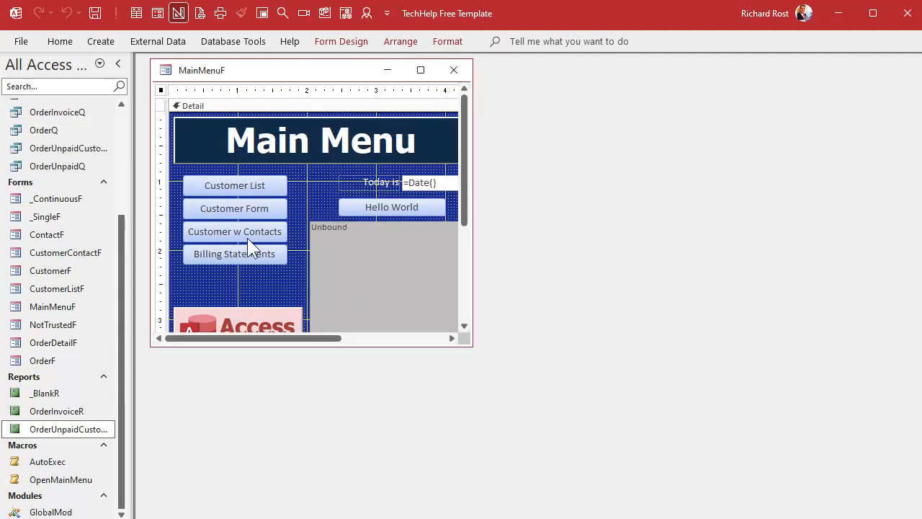
click(340, 41)
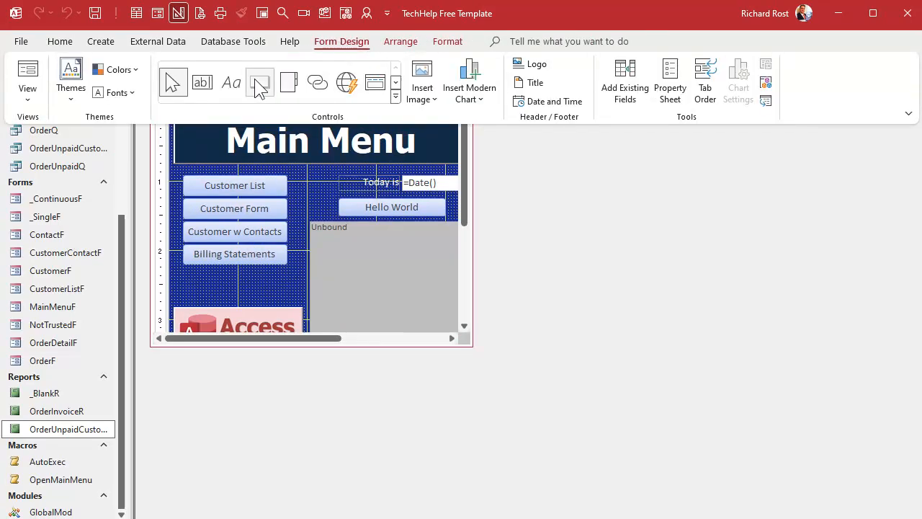
click(260, 85)
click(203, 273)
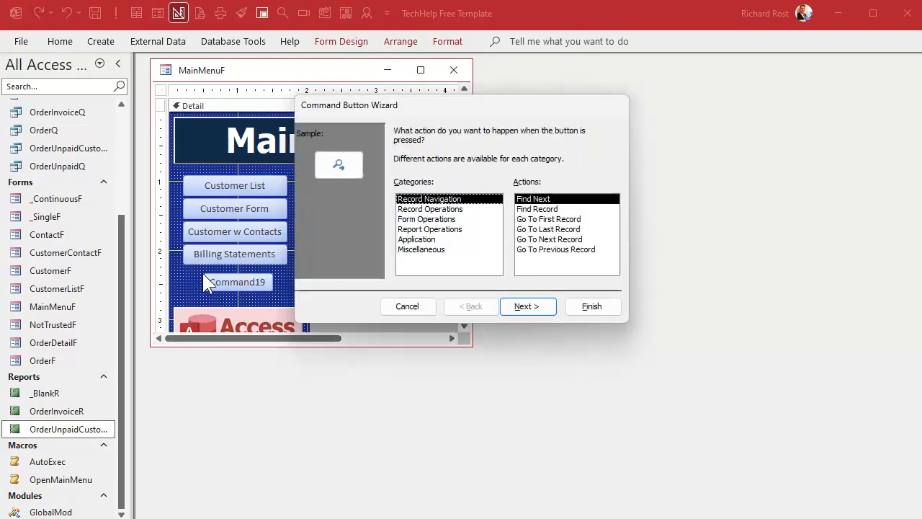
click(406, 306)
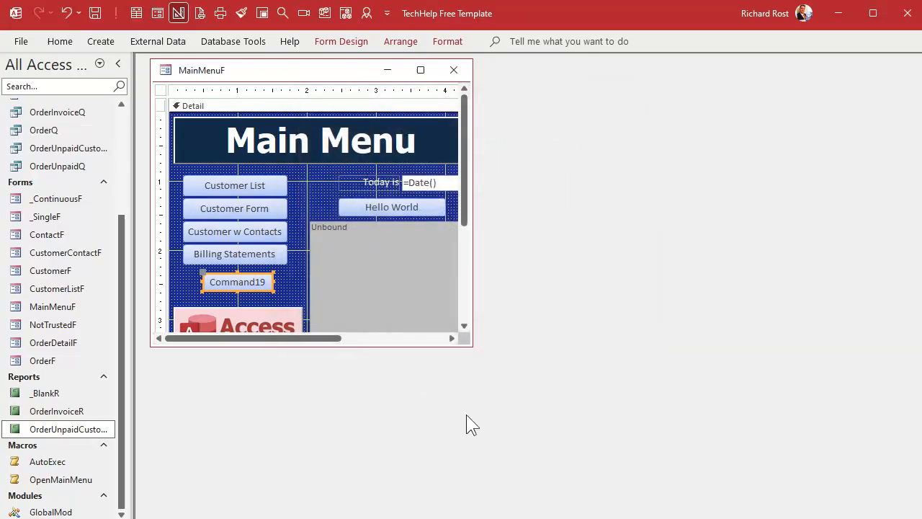
Caption the new command button "VBA Btn"
click(244, 280)
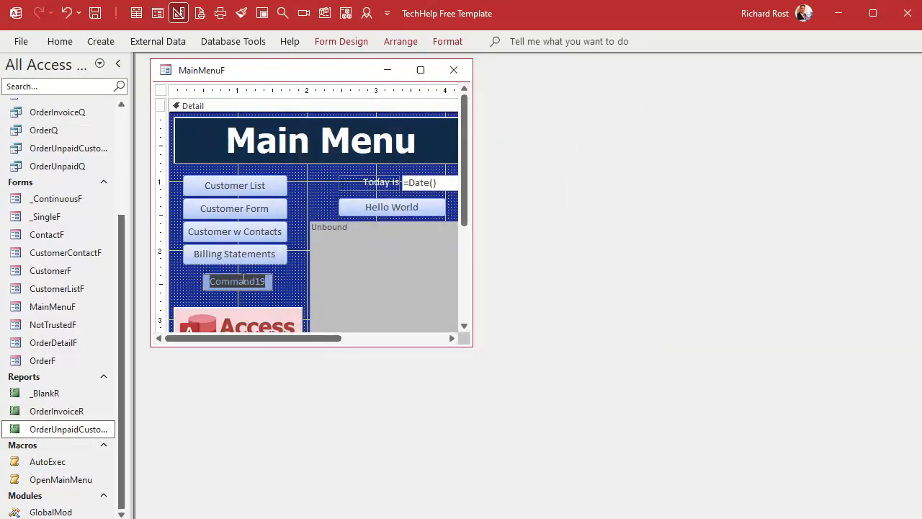
text(VBA Btn)
key(Return)
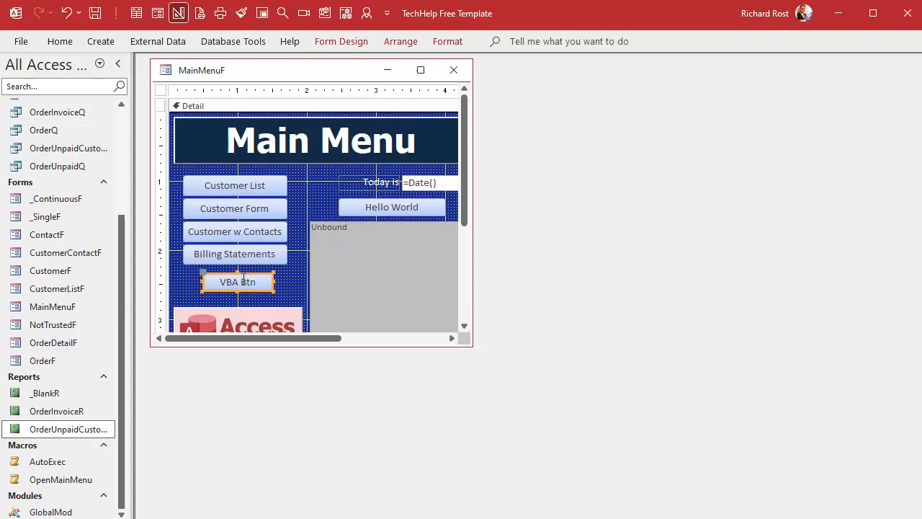
Open the VBA Btn button's click event procedure in the code editor and make room for an indented line of code
right_click(261, 283)
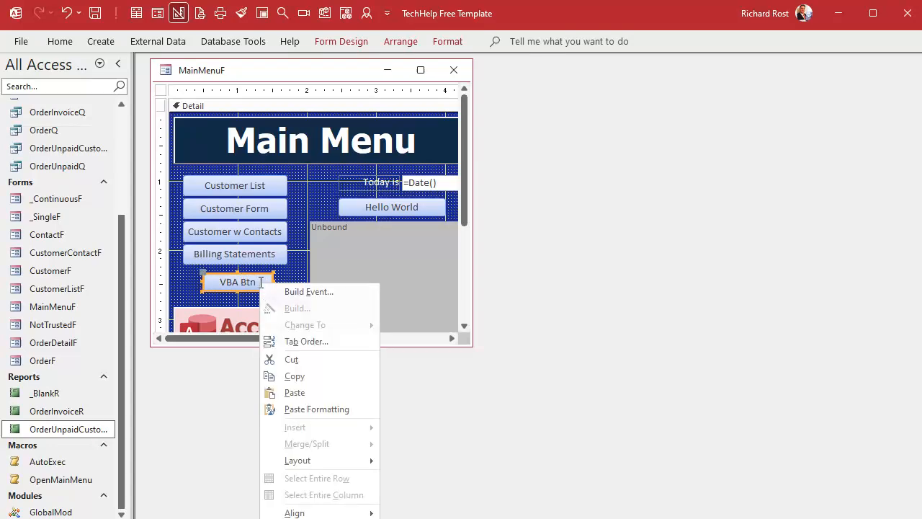
click(299, 291)
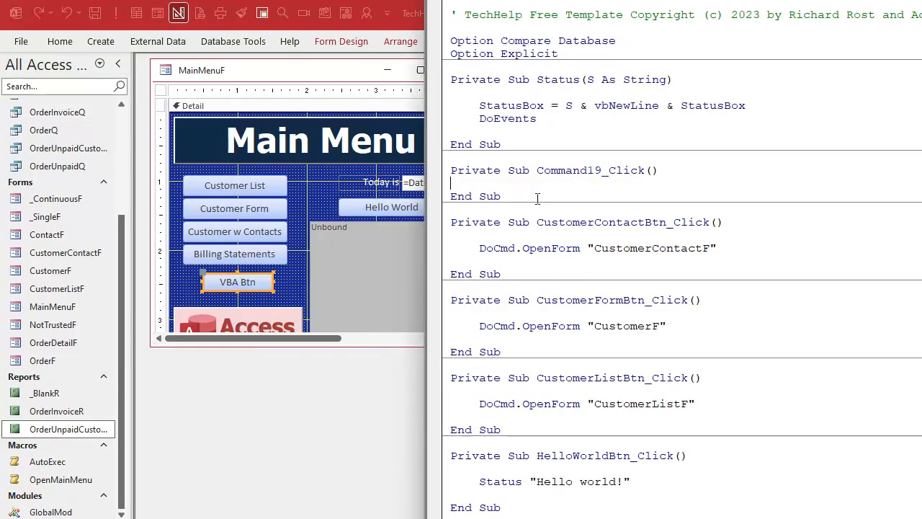
key(Return)
key(Return)
key(Up)
key(Tab)
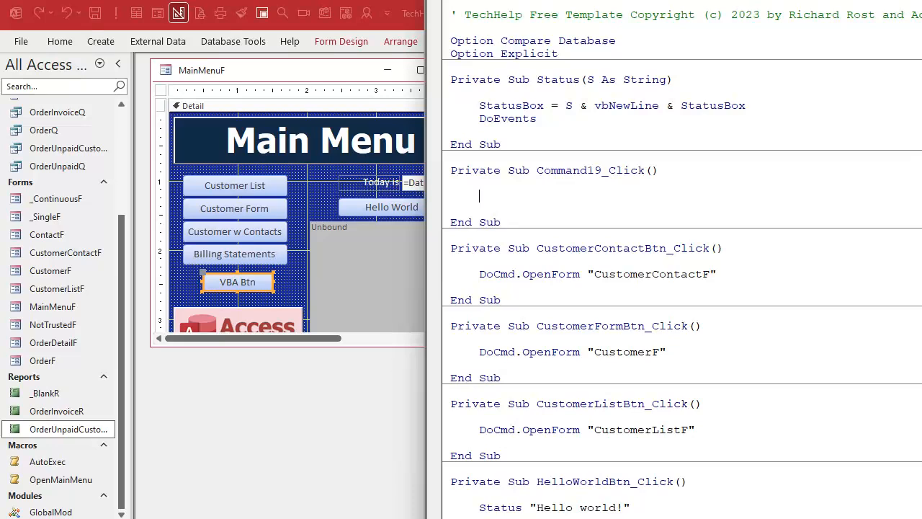
Write the statement DoCmd.OpenReport "OrderUnpaidCustomerR", acViewPreview in the button's click procedure
text(docmd.)
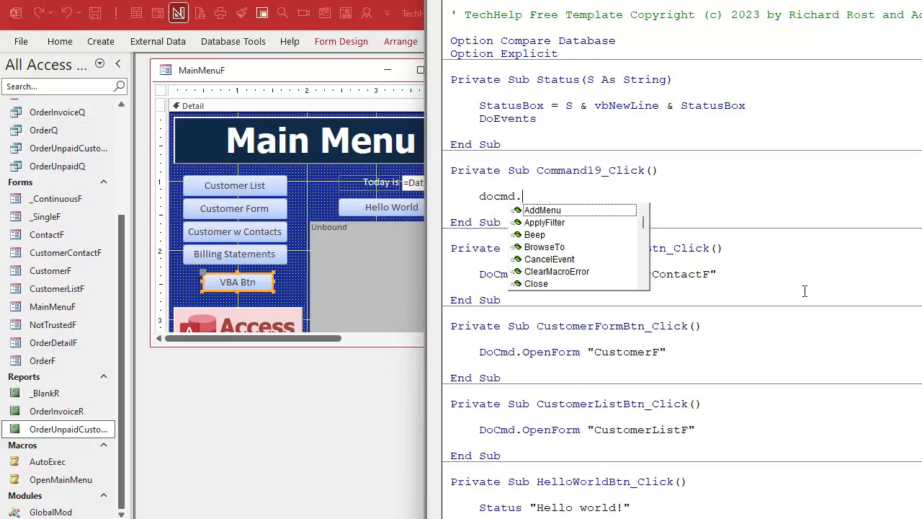
text(openrep "O)
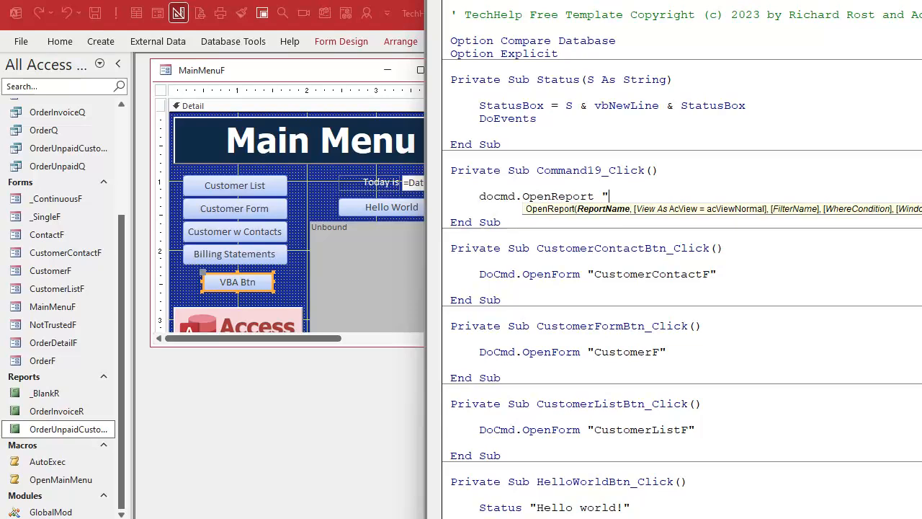
text(rderUnpaidCustomerR",)
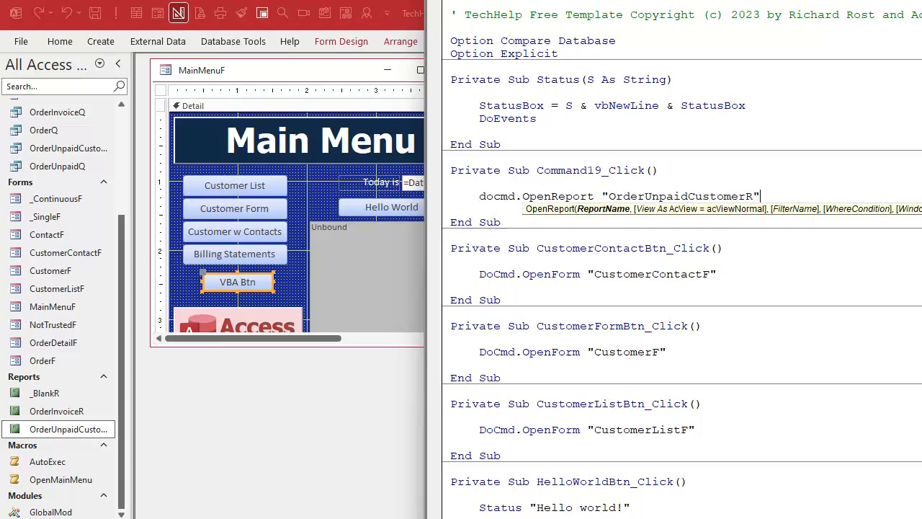
key(Down)
key(Down)
key(Down)
key(Down)
key(Down)
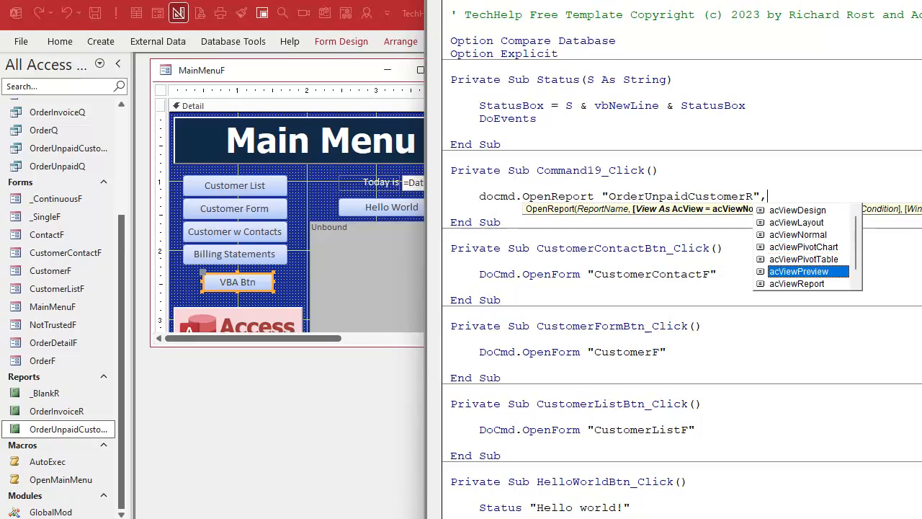
key(Tab)
key(Return)
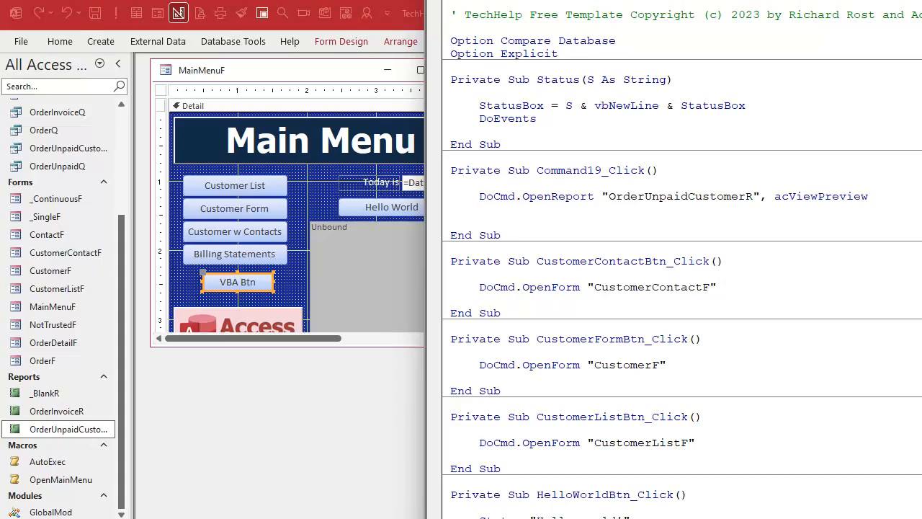
Close the form design, reopen the main menu, test the VBA Btn button, and close the report preview
key(alt+F11)
click(453, 70)
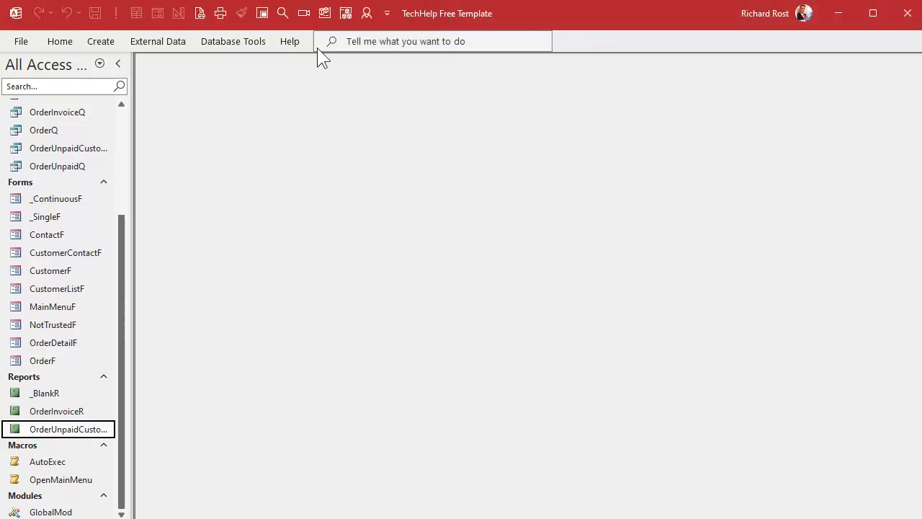
click(262, 13)
click(237, 250)
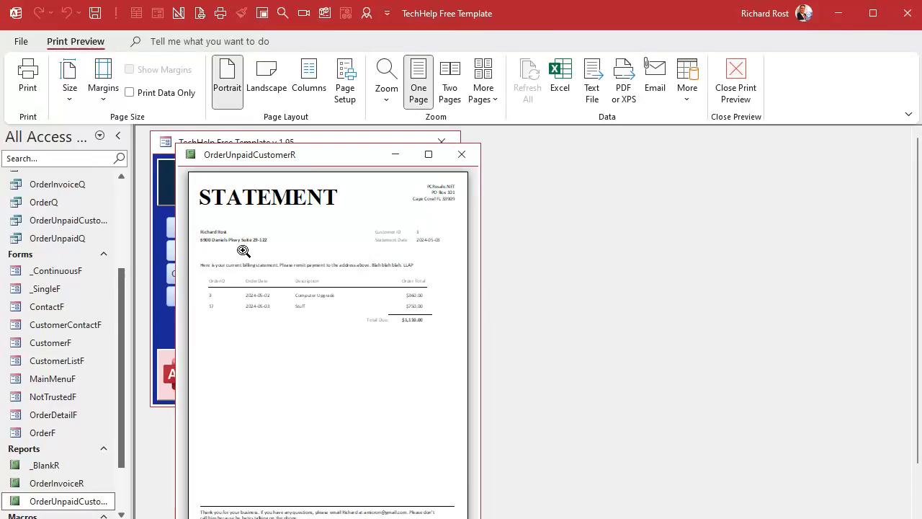
click(462, 155)
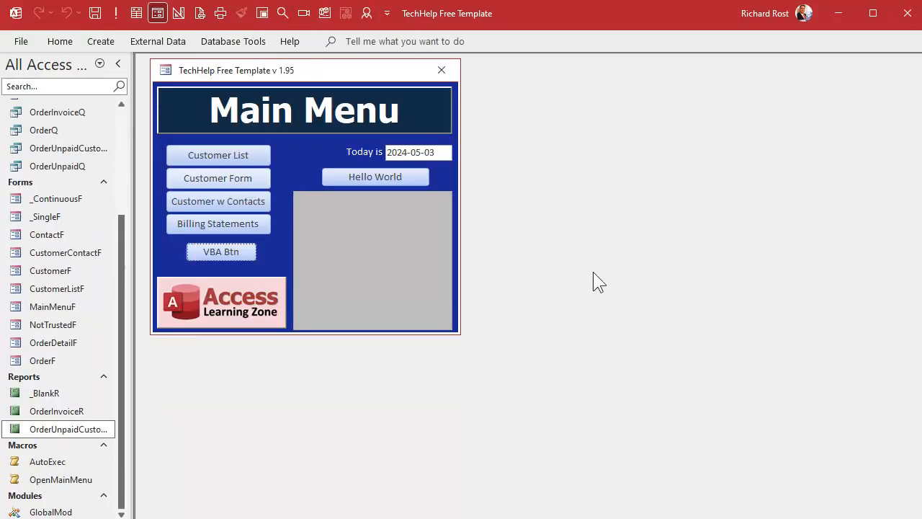